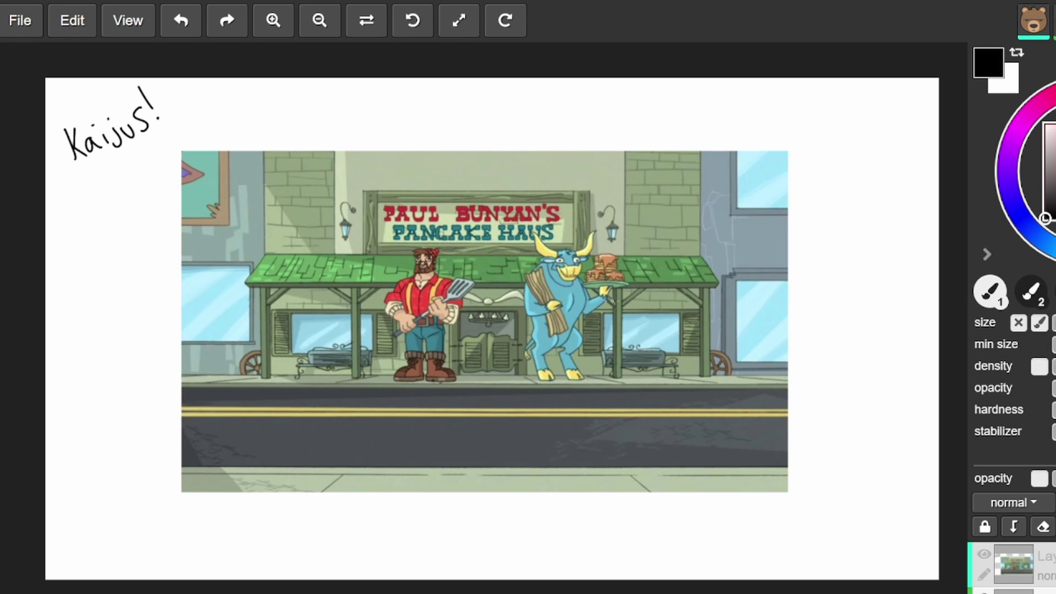
click(276, 104)
click(287, 101)
mouse_move(282, 114)
mouse_down()
mouse_move(297, 132)
mouse_move(284, 116)
mouse_up()
key(ctrl+z)
key(ctrl+z)
key(ctrl+z)
Step: Draw a vertical black line down the middle of the canvas and clear the pasted cartoon picture and the "Kaijus!" handwriting
drag(487, 68, 486, 593)
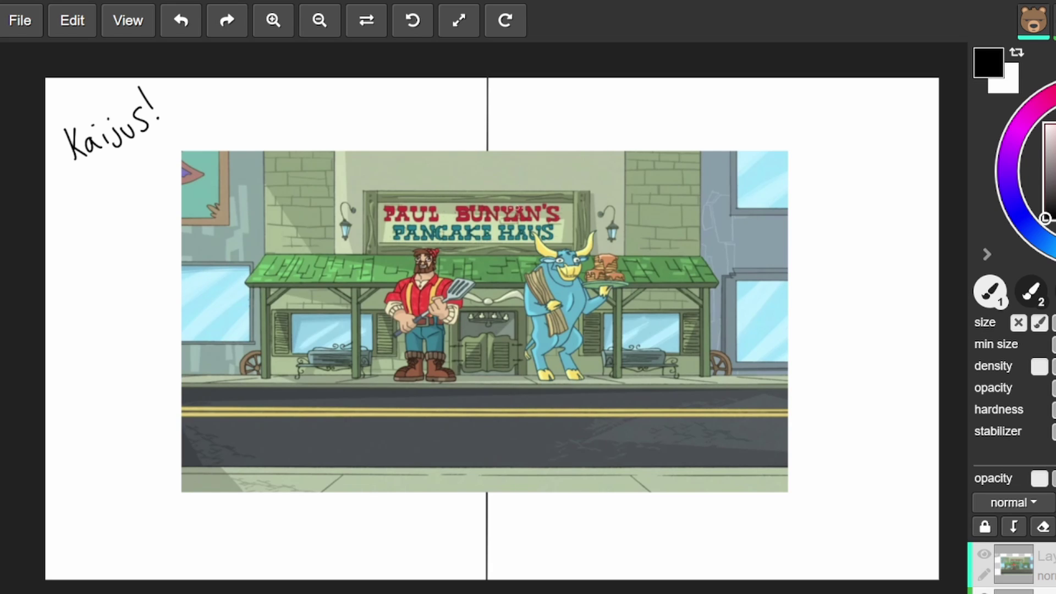
scroll(1014, 568, down, 2)
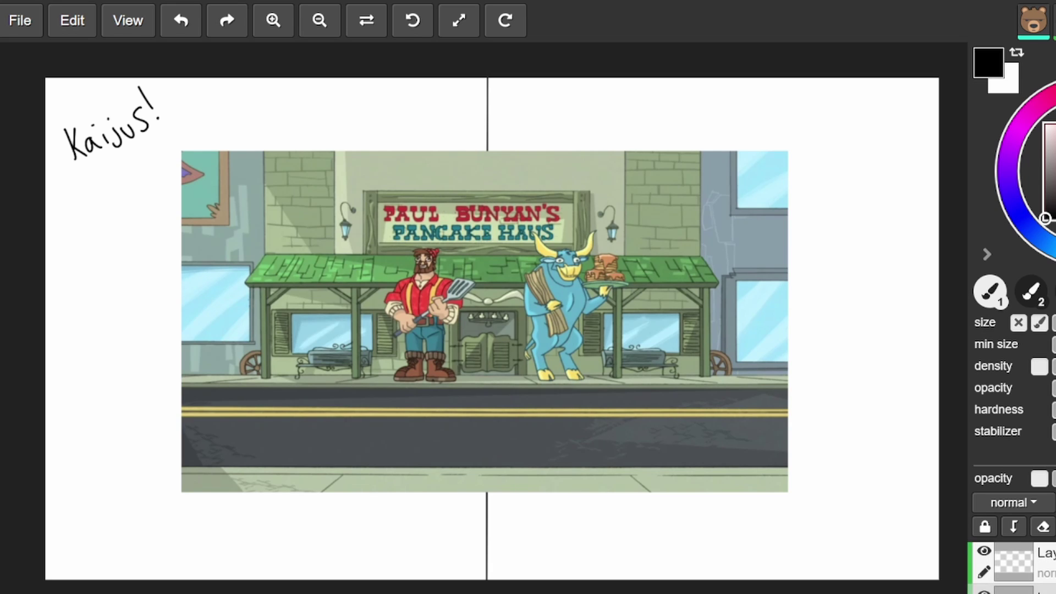
scroll(51, 89, up, 2)
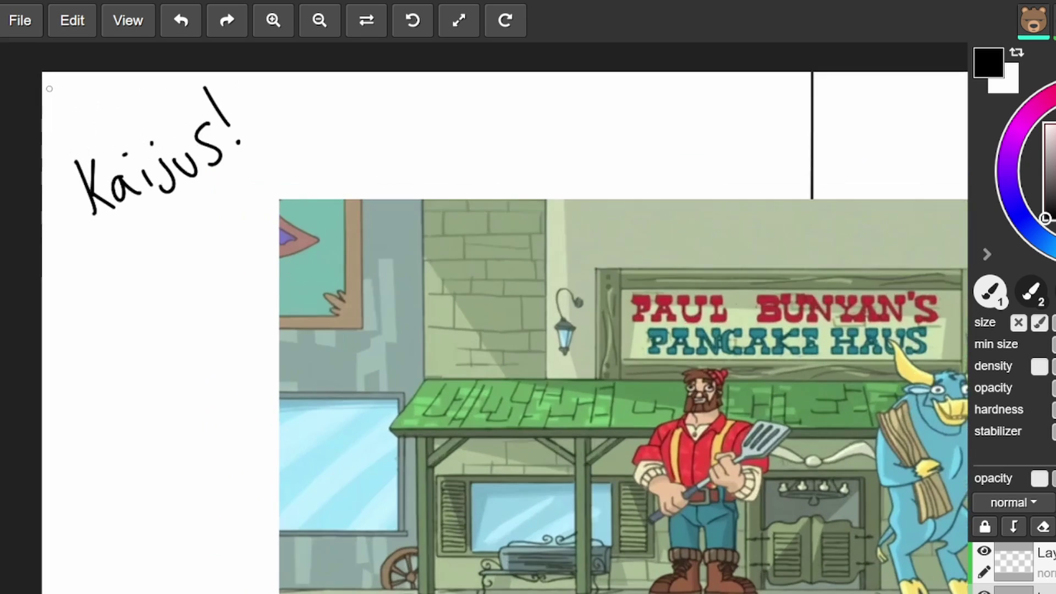
scroll(50, 90, down, 3)
scroll(50, 90, up, 1)
scroll(50, 90, down, 2)
scroll(50, 90, up, 1)
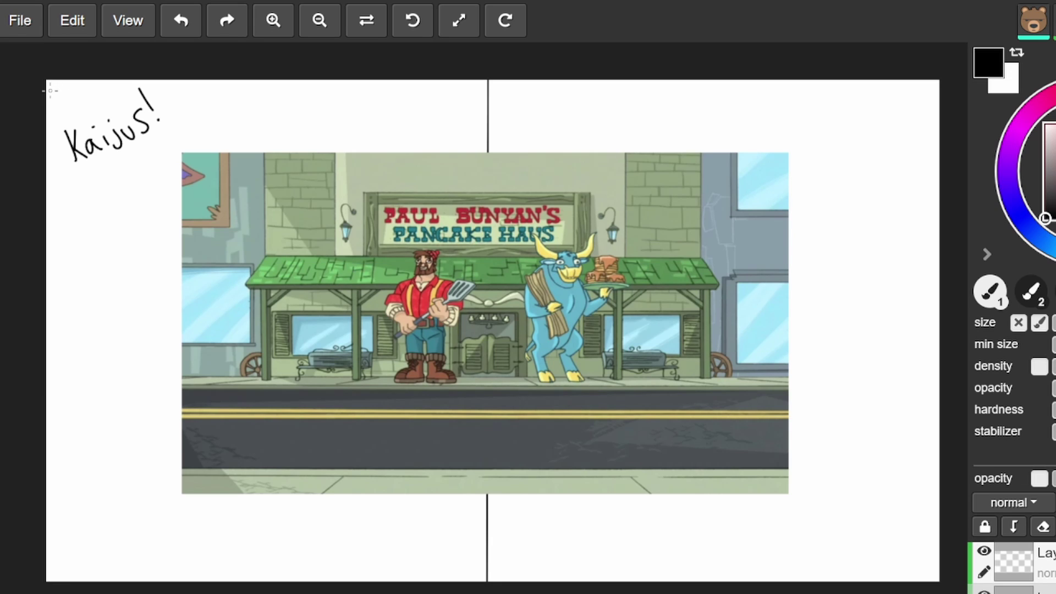
key(Delete)
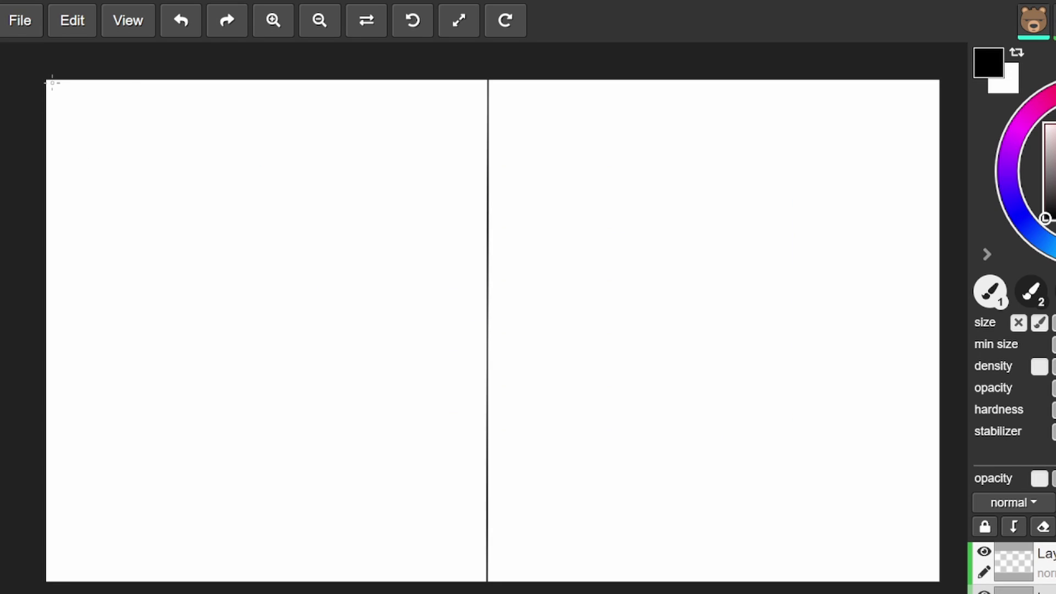
Step: Handwrite "Kool and" on two lines near the upper-left corner of the canvas's left half
scroll(52, 83, up, 3)
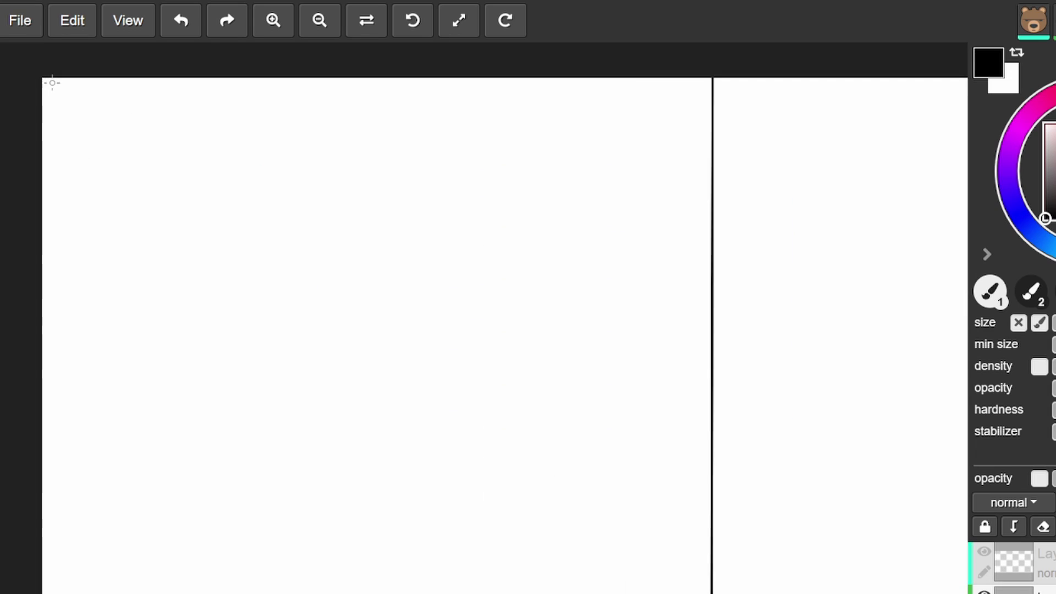
scroll(52, 82, down, 2)
scroll(53, 83, up, 2)
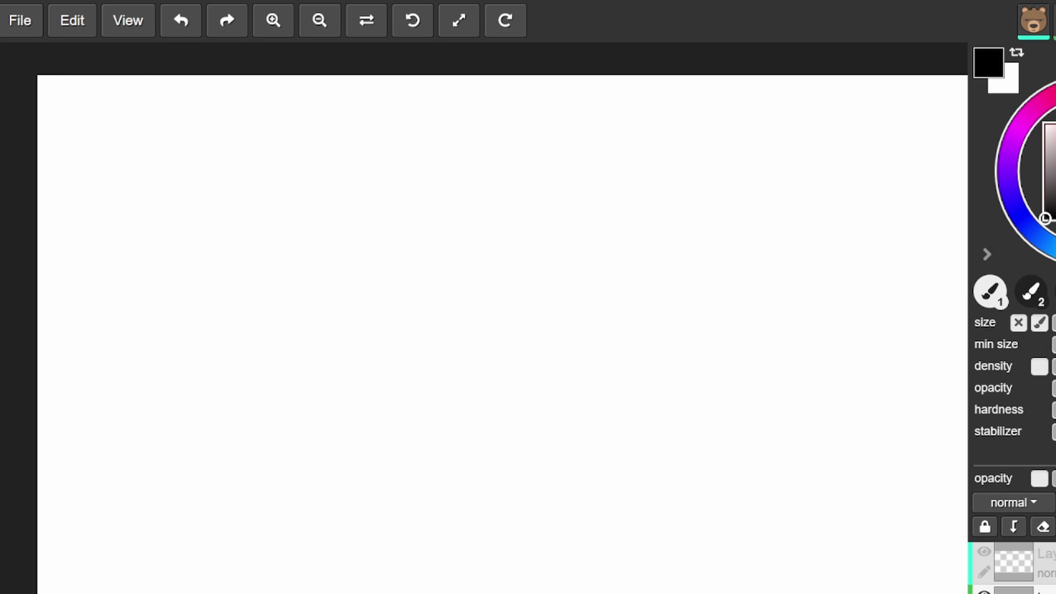
mouse_move(387, 143)
mouse_down()
mouse_move(324, 149)
mouse_move(319, 119)
mouse_move(363, 126)
mouse_move(332, 122)
mouse_up()
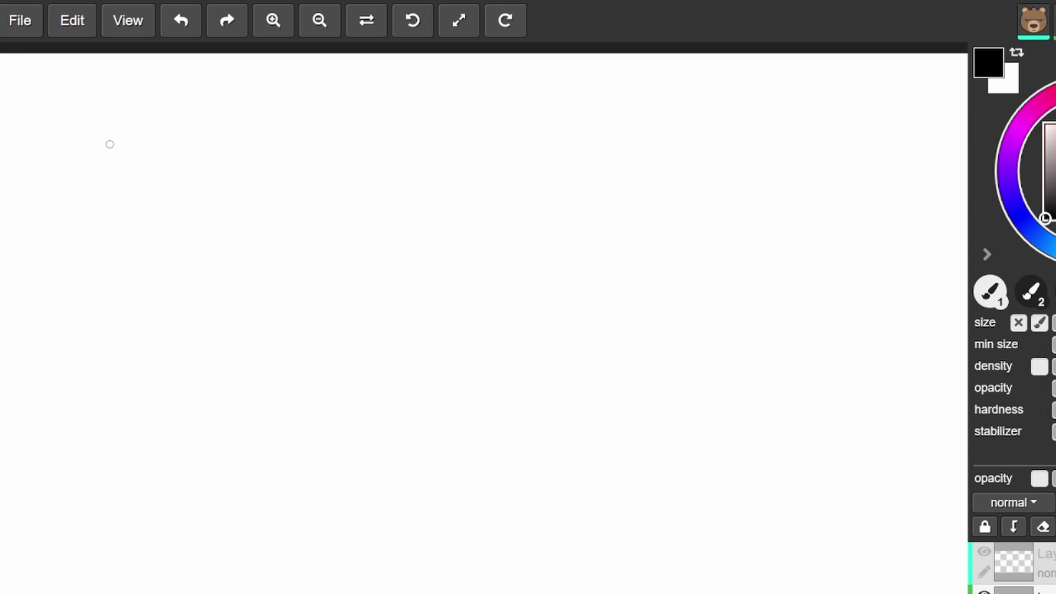
mouse_move(93, 103)
mouse_down()
mouse_move(99, 197)
mouse_move(150, 132)
mouse_up()
drag(214, 140, 254, 146)
drag(305, 90, 313, 197)
mouse_move(127, 254)
mouse_down()
mouse_move(104, 263)
mouse_move(158, 296)
mouse_up()
mouse_move(162, 283)
mouse_down()
mouse_move(191, 251)
mouse_move(207, 285)
mouse_up()
mouse_move(226, 208)
mouse_down()
mouse_move(238, 281)
mouse_move(243, 247)
mouse_up()
Step: Handwrite "incredibly" on the line beneath "and"
click(107, 317)
mouse_move(108, 342)
mouse_down()
mouse_move(112, 387)
mouse_move(176, 377)
mouse_up()
drag(217, 329, 223, 380)
mouse_move(268, 321)
mouse_down()
mouse_move(253, 360)
mouse_move(296, 372)
mouse_up()
click(330, 287)
mouse_move(330, 286)
mouse_down()
mouse_move(332, 332)
mouse_move(378, 350)
mouse_up()
drag(374, 297, 378, 311)
drag(420, 284, 428, 344)
drag(395, 340, 429, 342)
click(480, 328)
mouse_move(455, 282)
mouse_down()
mouse_move(465, 343)
mouse_move(485, 363)
mouse_up()
Step: Handwrite "Jiant" on the line beneath "incredibly"
drag(130, 440, 101, 474)
mouse_move(99, 435)
mouse_down()
mouse_move(179, 432)
mouse_move(180, 491)
mouse_up()
click(181, 433)
mouse_move(234, 463)
mouse_down()
mouse_move(257, 478)
mouse_move(300, 477)
mouse_up()
drag(341, 420, 373, 459)
drag(306, 443, 352, 432)
Step: Handwrite "Uwaah" on the line beneath "Jiant"
scroll(110, 457, down, 3)
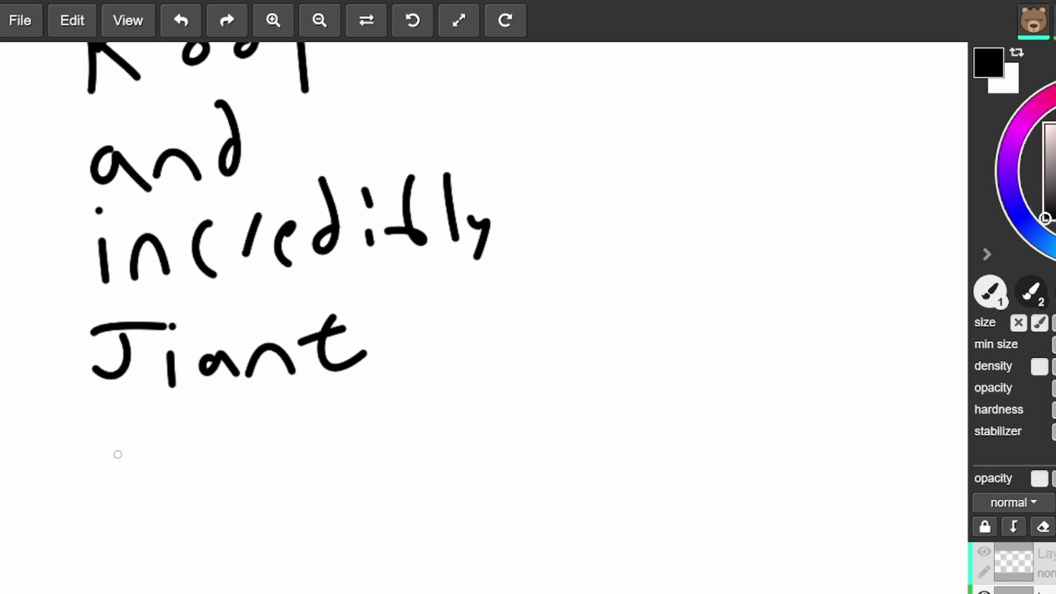
drag(103, 434, 105, 441)
mouse_move(144, 488)
mouse_down()
mouse_move(155, 423)
mouse_move(219, 471)
mouse_move(237, 452)
mouse_up()
mouse_move(267, 456)
mouse_down()
mouse_move(327, 478)
mouse_move(362, 480)
mouse_up()
click(327, 451)
drag(375, 401, 440, 484)
scroll(447, 425, up, 3)
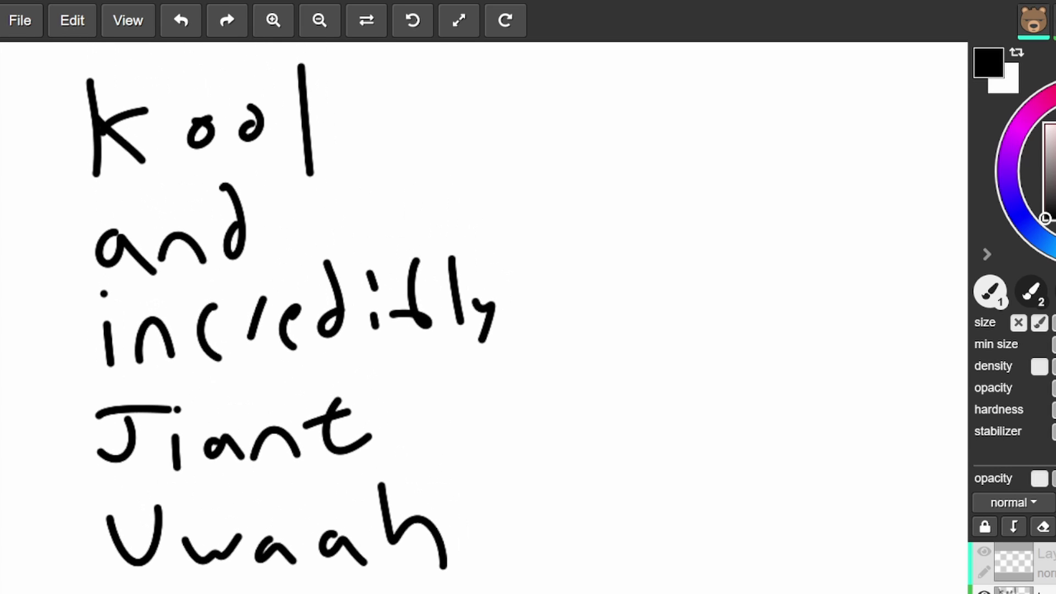
Step: Undo the handwritten lines "Uwaah" and "Jiant"
key(ctrl+z)
key(ctrl+z)
key(ctrl+z)
key(ctrl+z)
key(ctrl+z)
key(ctrl+z)
key(ctrl+z)
key(ctrl+z)
key(ctrl+z)
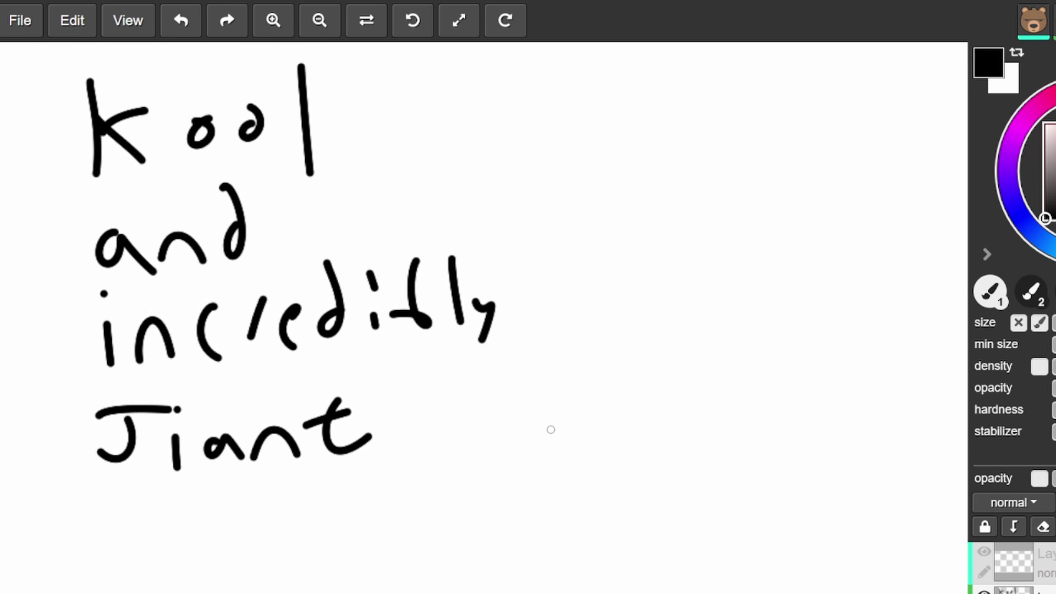
key(ctrl+z)
key(ctrl+z)
key(ctrl+z)
key(ctrl+z)
key(ctrl+z)
key(ctrl+z)
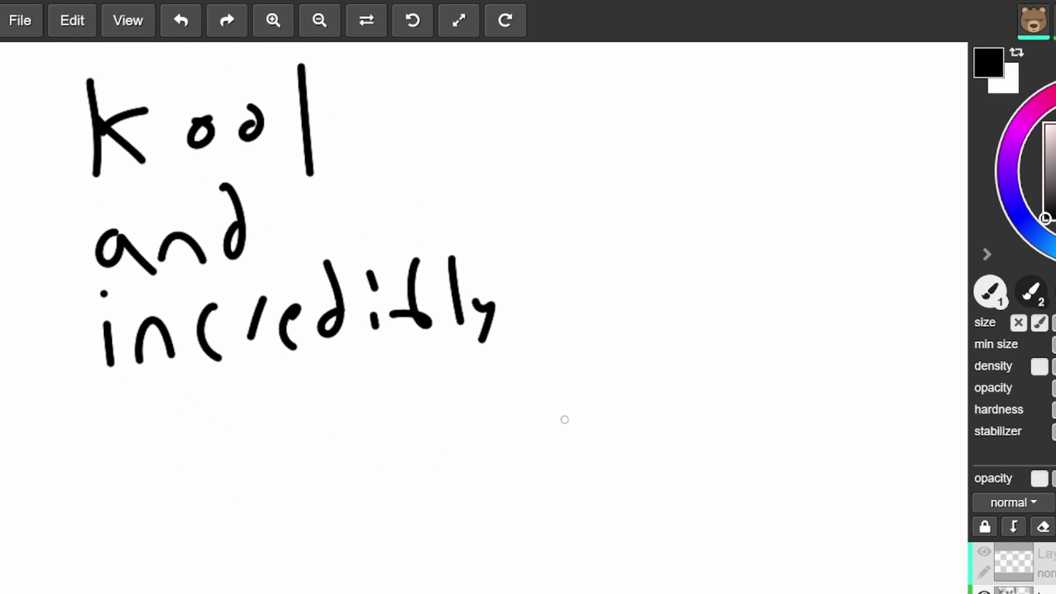
scroll(498, 403, down, 3)
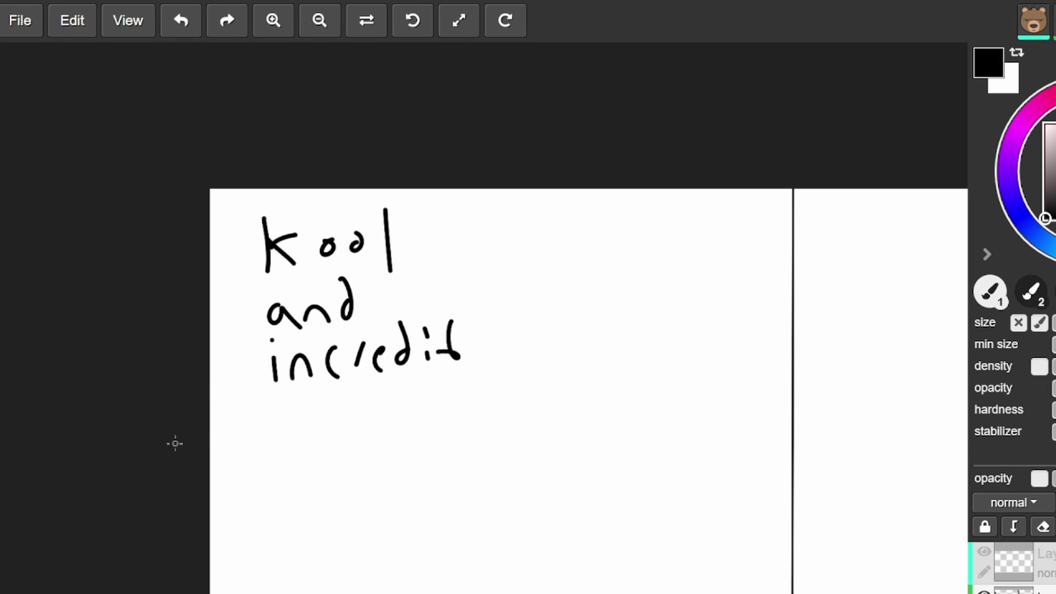
Step: Select the remaining handwriting in the left half, delete it, clear the selection and return to the brush
key(s)
drag(210, 412, 422, 275)
drag(501, 397, 225, 204)
key(Delete)
key(ctrl+d)
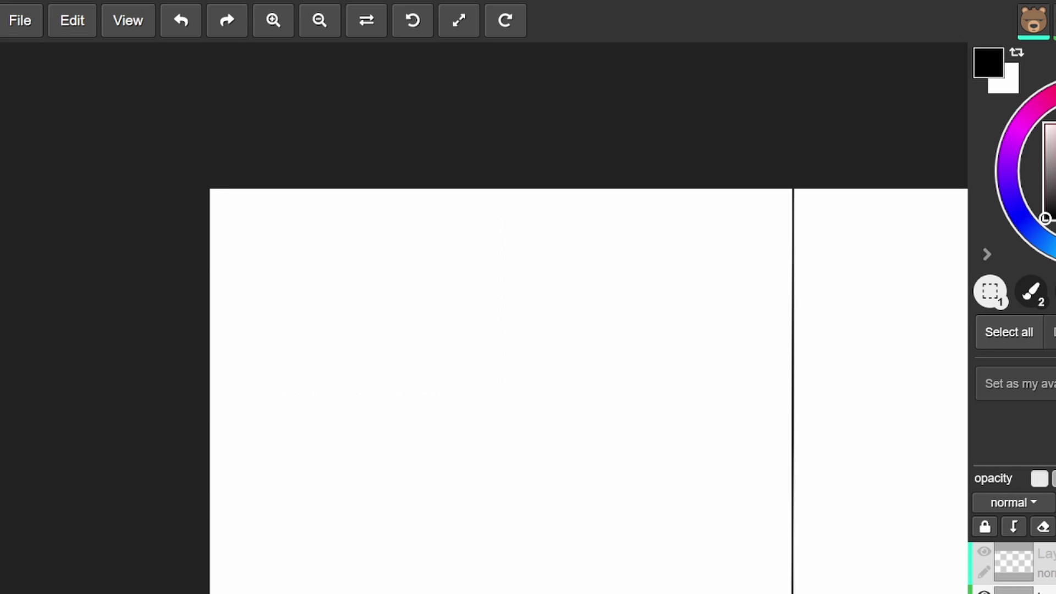
key(b)
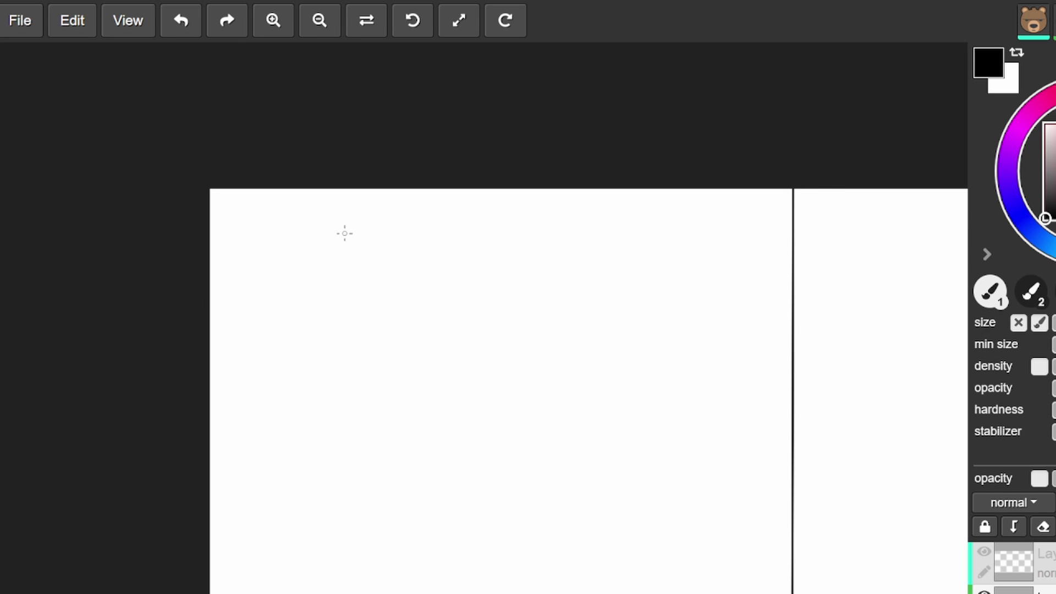
scroll(302, 269, down, 3)
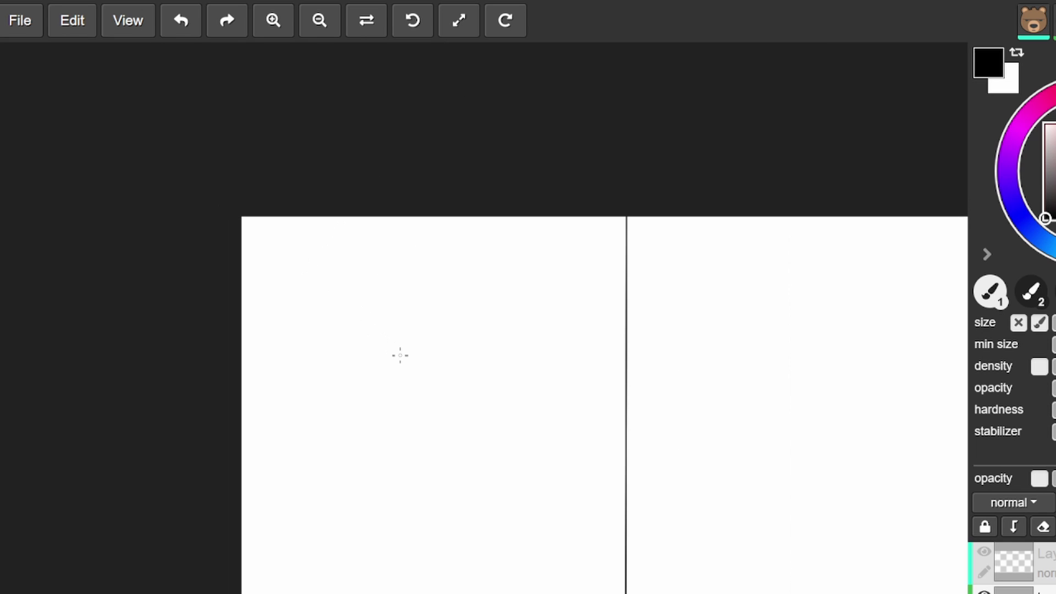
scroll(400, 356, up, 3)
drag(406, 353, 429, 324)
drag(400, 172, 395, 142)
scroll(376, 107, up, 2)
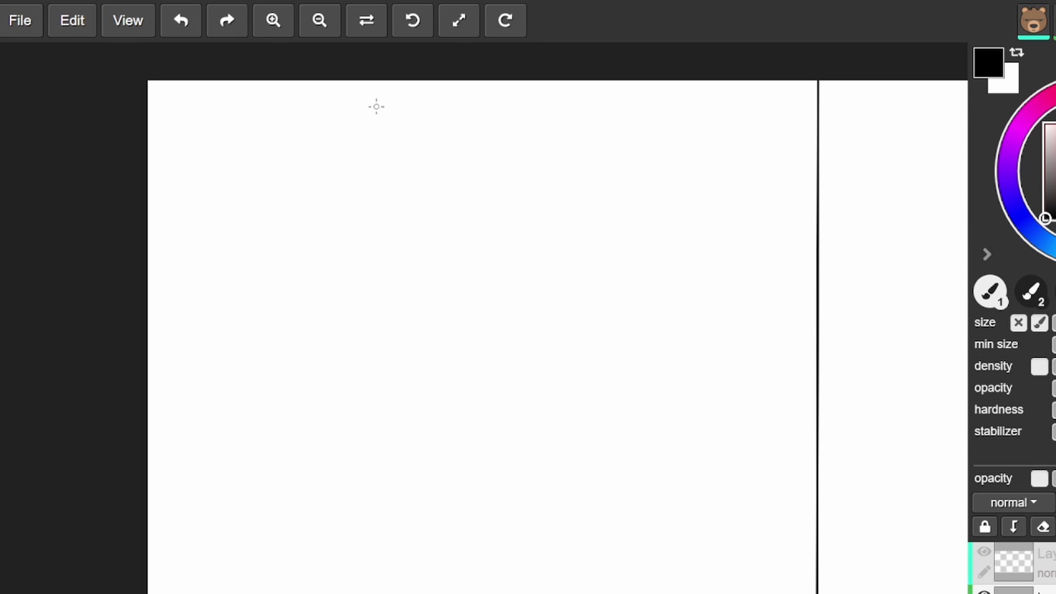
drag(502, 143, 494, 158)
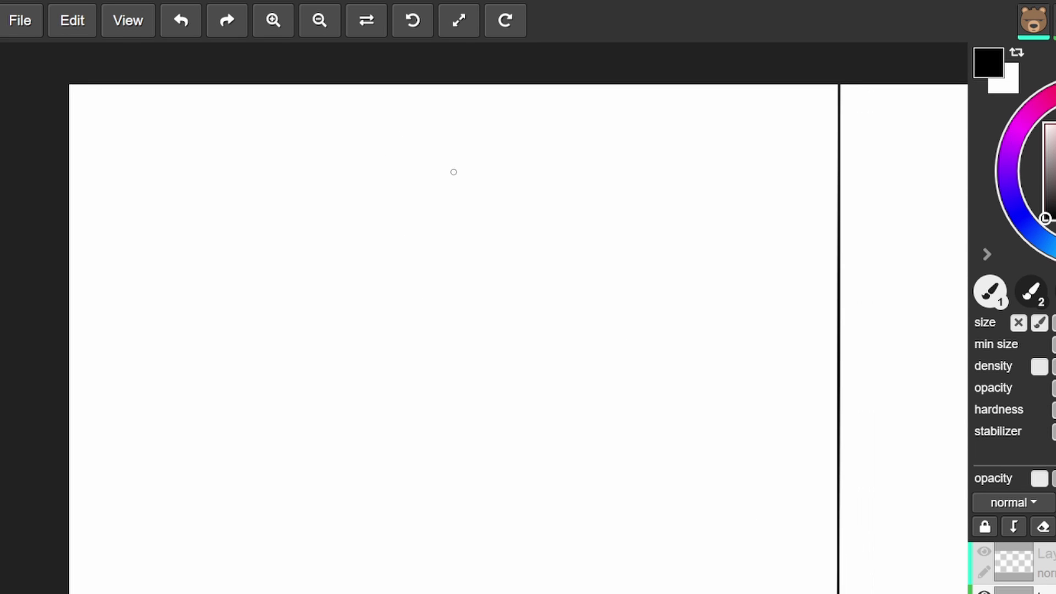
scroll(471, 172, up, 1)
drag(419, 182, 456, 193)
scroll(456, 193, up, 2)
scroll(468, 275, down, 2)
drag(188, 141, 275, 226)
scroll(193, 233, up, 4)
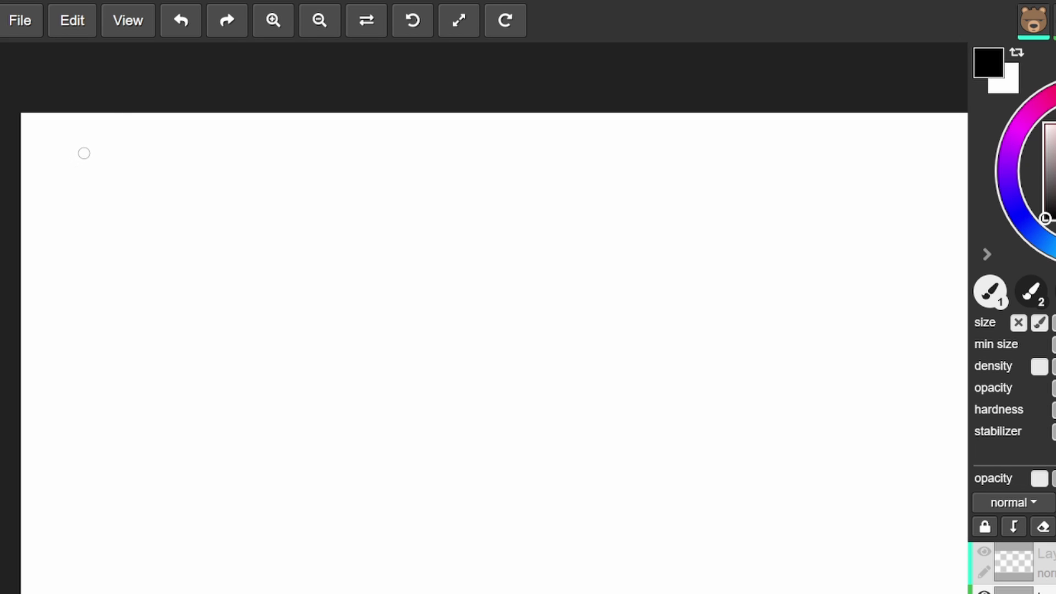
Step: Try starting a handwritten heading in the upper-left corner of the canvas and undo the strokes
mouse_move(77, 136)
mouse_down()
mouse_move(111, 155)
mouse_move(151, 140)
mouse_move(197, 199)
mouse_up()
drag(230, 160, 255, 192)
key(ctrl+z)
key(ctrl+z)
key(ctrl+z)
key(ctrl+z)
key(ctrl+z)
drag(97, 131, 60, 199)
drag(132, 163, 172, 166)
key(ctrl+z)
key(ctrl+z)
Step: Try handwriting a heading beginning with "Mul" in the canvas's upper-left corner and undo all of it
mouse_move(49, 202)
mouse_down()
mouse_move(81, 146)
mouse_move(102, 149)
mouse_move(120, 220)
mouse_up()
mouse_move(142, 185)
mouse_down()
mouse_move(146, 205)
mouse_move(181, 170)
mouse_up()
drag(206, 141, 209, 220)
drag(266, 160, 268, 212)
drag(223, 179, 278, 184)
key(ctrl+z)
key(ctrl+z)
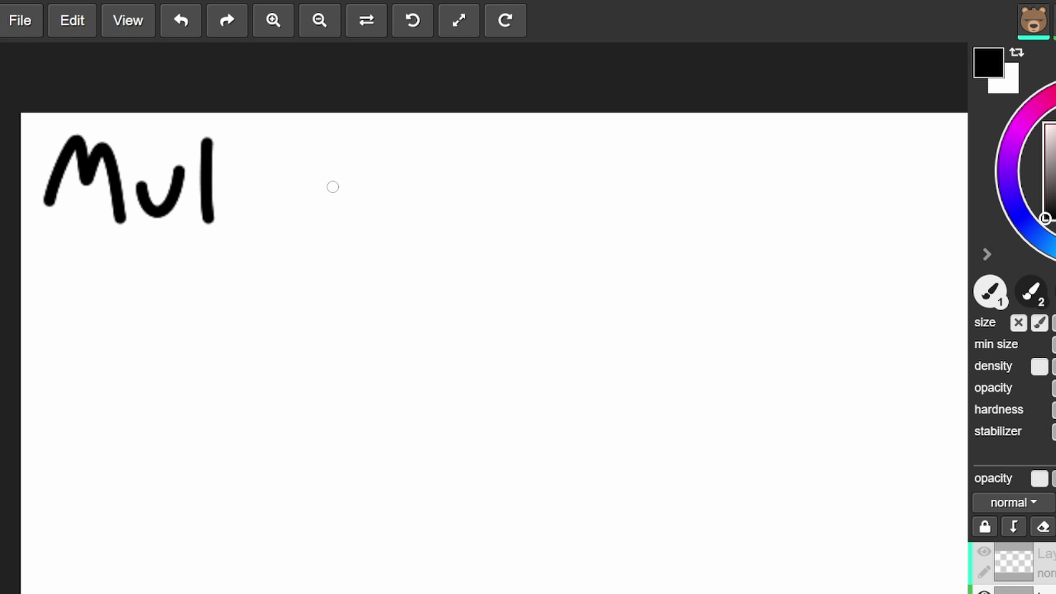
key(ctrl+z)
key(ctrl+z)
key(ctrl+z)
key(ctrl+z)
key(ctrl+z)
key(ctrl+z)
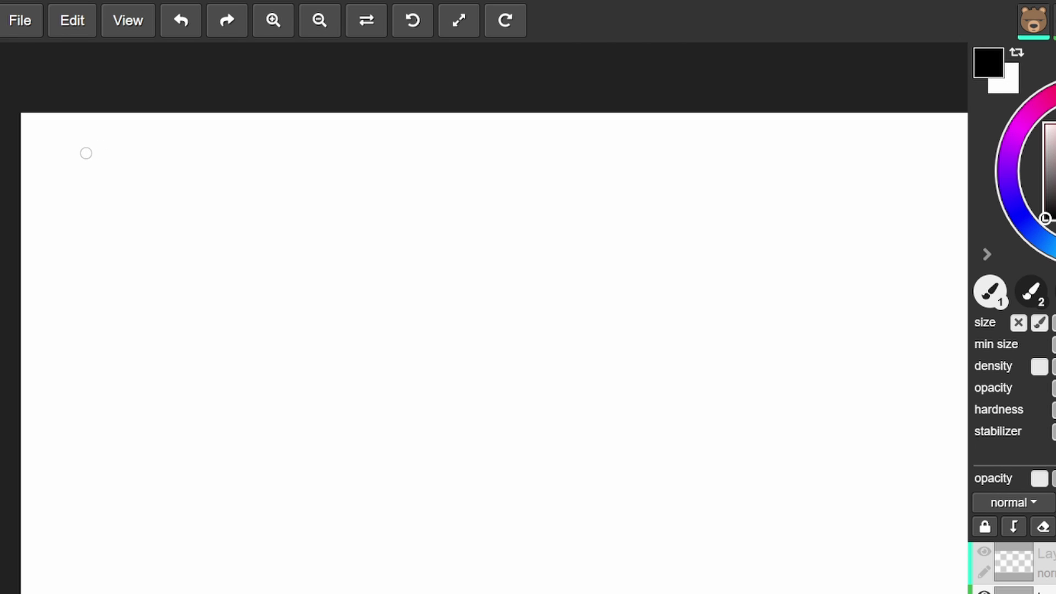
Step: Handwrite the heading "Phasing" in the upper-left corner of the canvas's left half
mouse_move(77, 137)
mouse_down()
mouse_move(81, 222)
mouse_move(80, 192)
mouse_up()
mouse_move(141, 146)
mouse_down()
mouse_move(150, 195)
mouse_move(181, 219)
mouse_up()
mouse_move(209, 175)
mouse_down()
mouse_move(275, 209)
mouse_move(250, 209)
mouse_up()
mouse_move(308, 182)
mouse_down()
mouse_move(312, 215)
mouse_move(360, 205)
mouse_move(364, 215)
mouse_up()
click(299, 158)
mouse_move(392, 172)
mouse_down()
mouse_move(374, 244)
mouse_move(440, 194)
mouse_up()
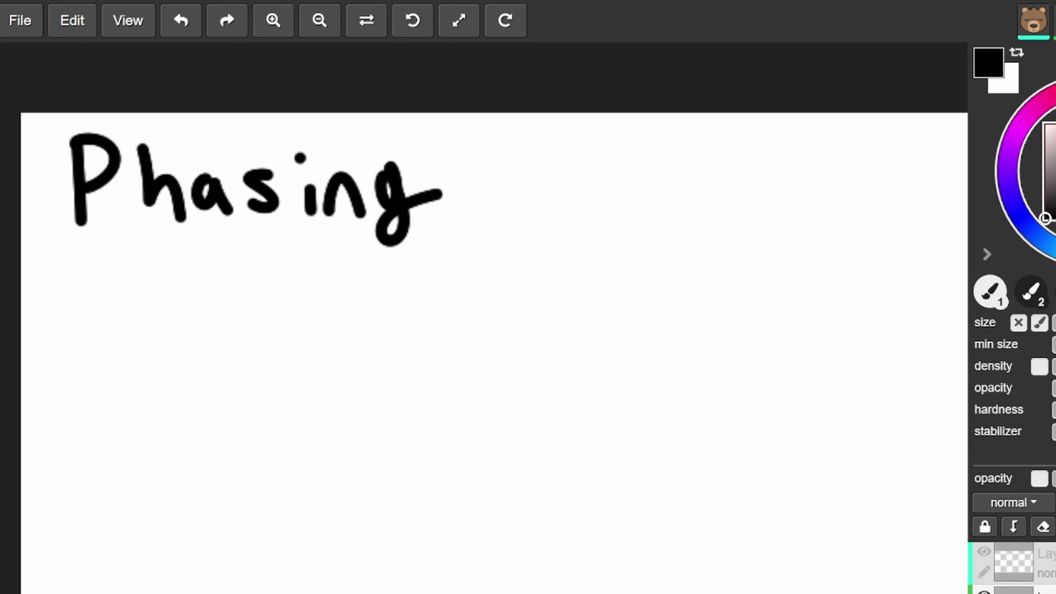
Step: Handwrite the heading "Extreme Luck" along the upper edge of the canvas's right half and undo the last stroke
drag(637, 278, 501, 233)
scroll(458, 248, down, 4)
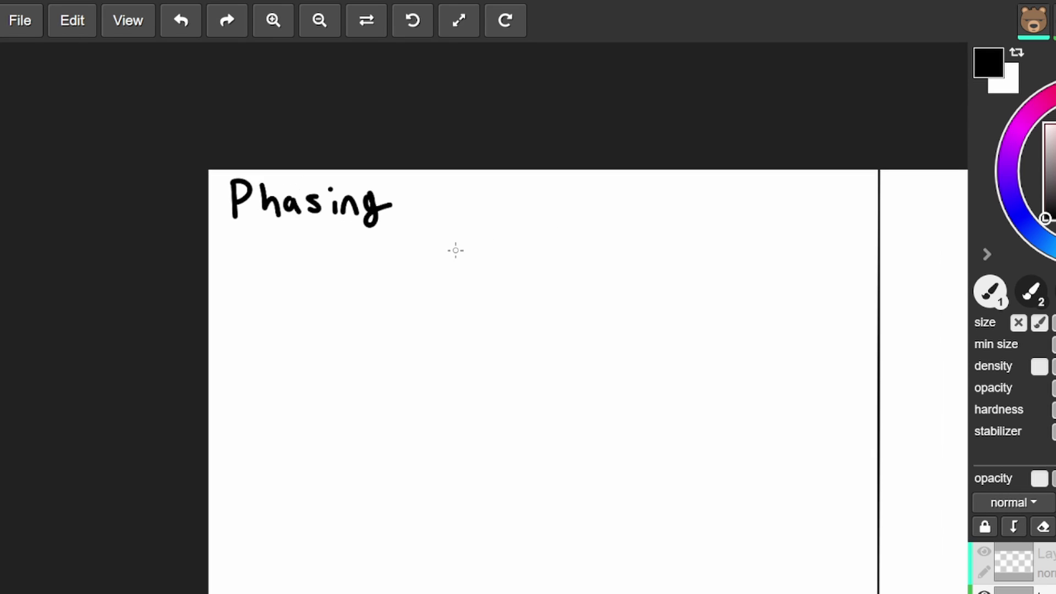
drag(634, 315, 385, 222)
scroll(385, 223, down, 2)
drag(587, 290, 513, 242)
scroll(513, 243, down, 2)
scroll(511, 242, up, 1)
scroll(530, 249, right, 1)
scroll(530, 248, down, 1)
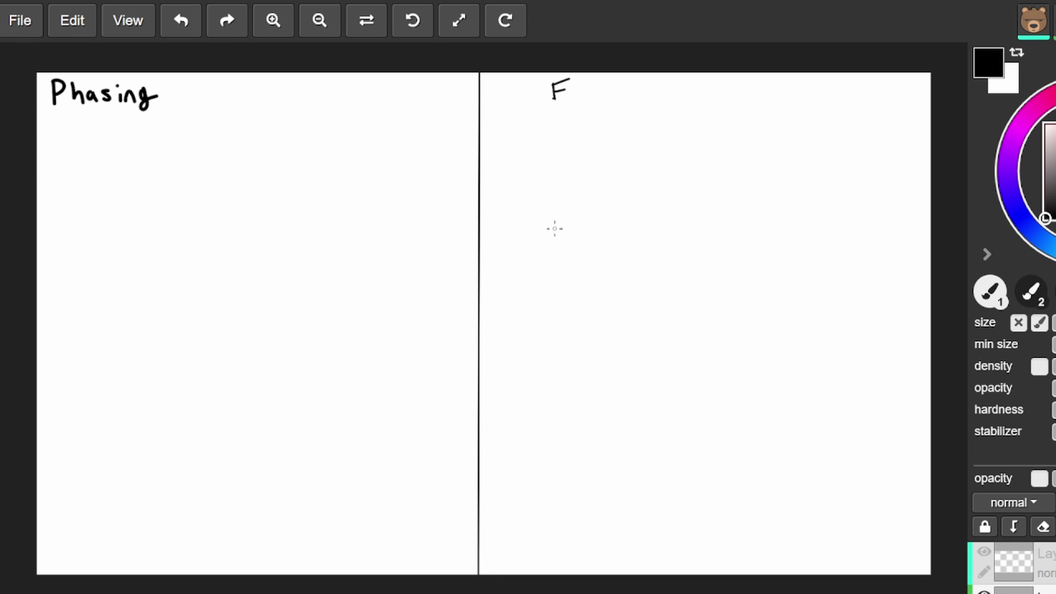
mouse_move(622, 101)
mouse_down()
mouse_move(637, 83)
mouse_move(650, 97)
mouse_move(683, 95)
mouse_up()
click(654, 96)
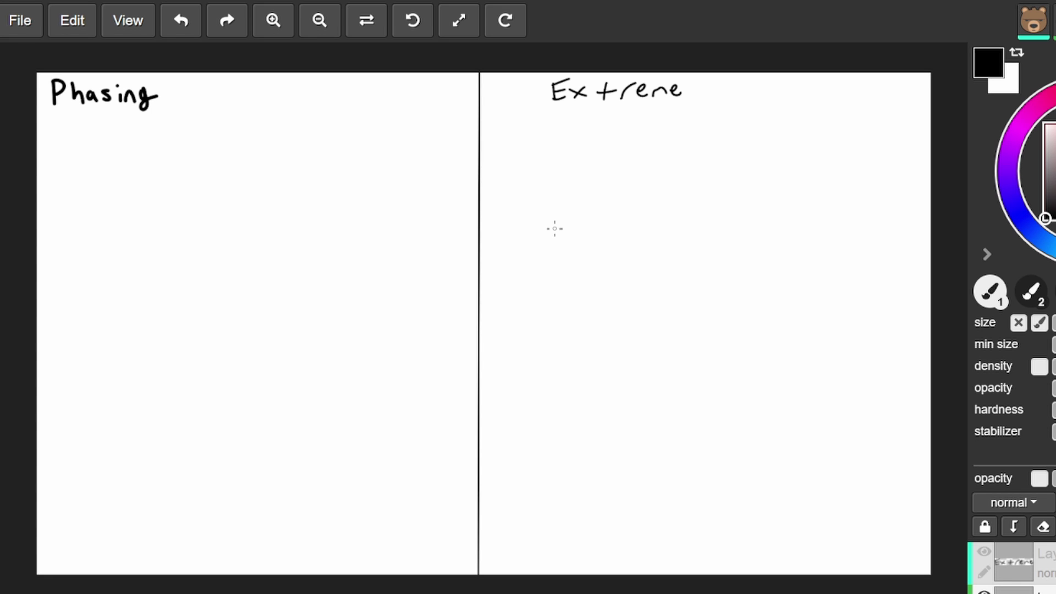
mouse_move(715, 84)
mouse_down()
mouse_move(729, 96)
mouse_move(782, 95)
mouse_up()
drag(787, 75, 787, 94)
drag(808, 78, 811, 95)
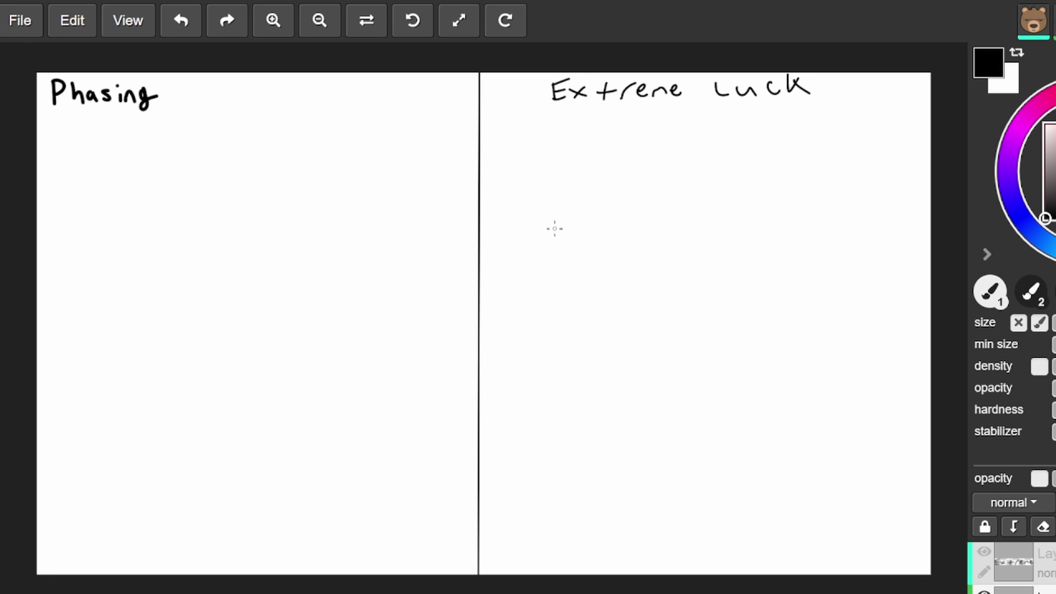
key(ctrl+z)
Step: Sketch the figure's upper contour in overlapping black strokes as a long curve that arches and slopes down to the right
scroll(87, 276, up, 5)
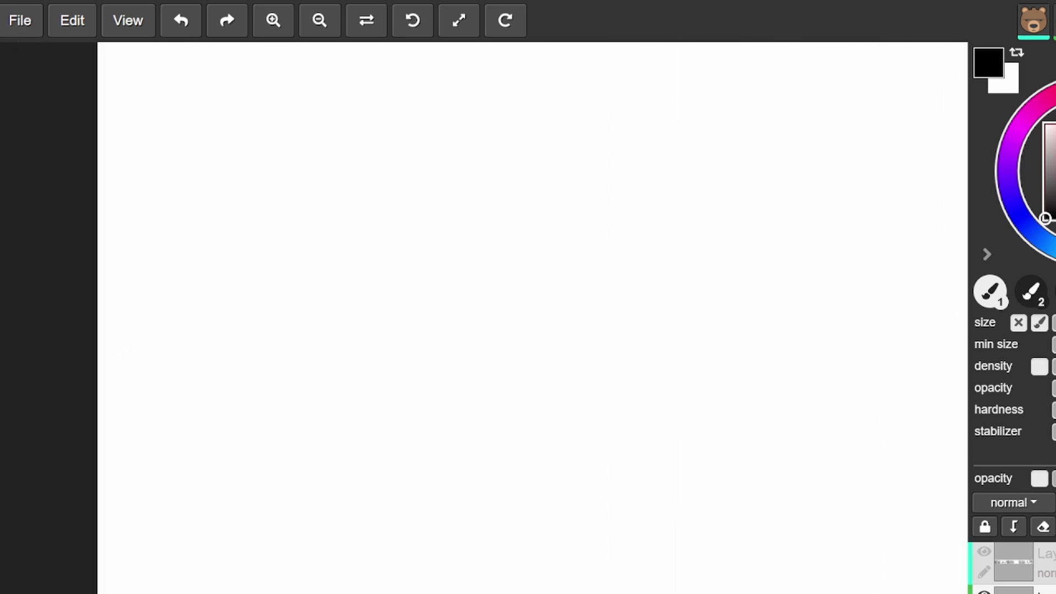
scroll(87, 276, up, 2)
drag(431, 348, 134, 348)
scroll(453, 322, left, 3)
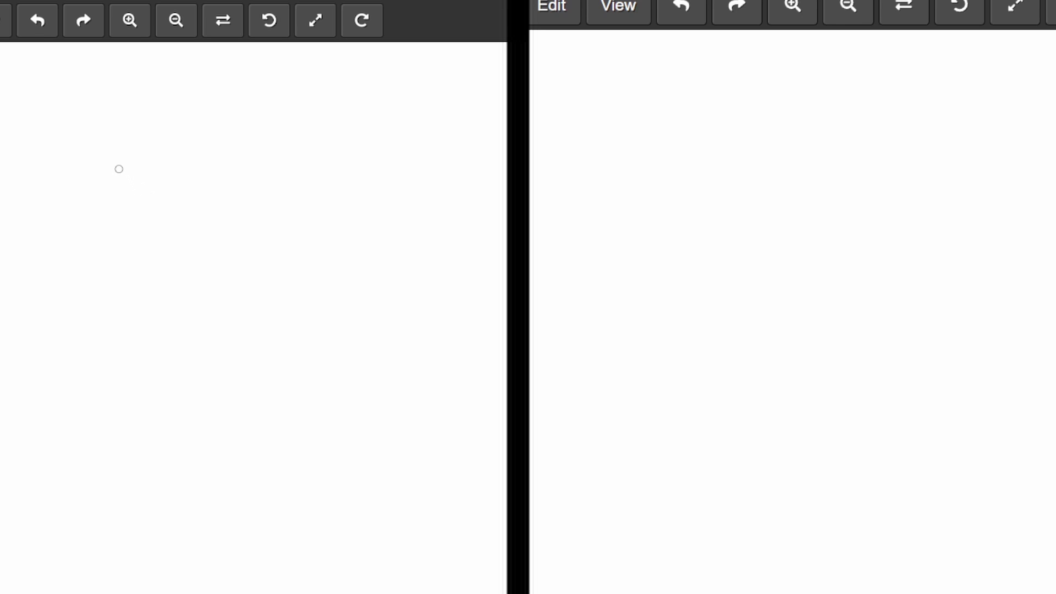
drag(119, 155, 191, 155)
mouse_move(131, 150)
mouse_down()
mouse_move(219, 139)
mouse_move(227, 149)
mouse_move(217, 161)
mouse_move(297, 139)
mouse_move(203, 150)
mouse_move(264, 155)
mouse_move(305, 185)
mouse_move(275, 151)
mouse_move(345, 222)
mouse_move(349, 208)
mouse_move(360, 233)
mouse_up()
mouse_move(345, 194)
mouse_down()
mouse_move(389, 302)
mouse_move(412, 321)
mouse_up()
drag(360, 247, 415, 361)
drag(385, 303, 472, 405)
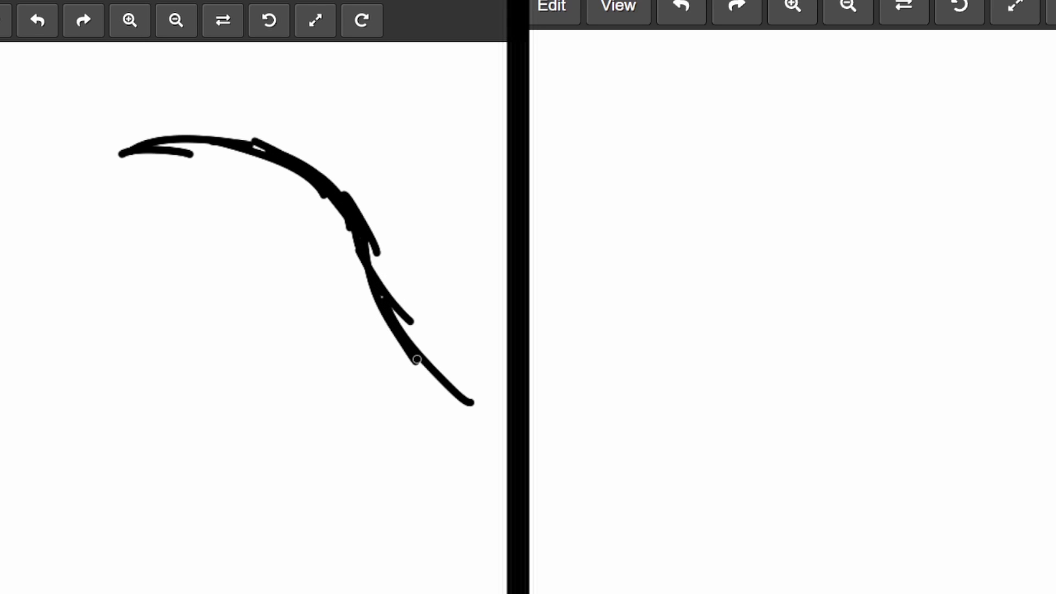
drag(415, 361, 501, 428)
drag(454, 402, 506, 432)
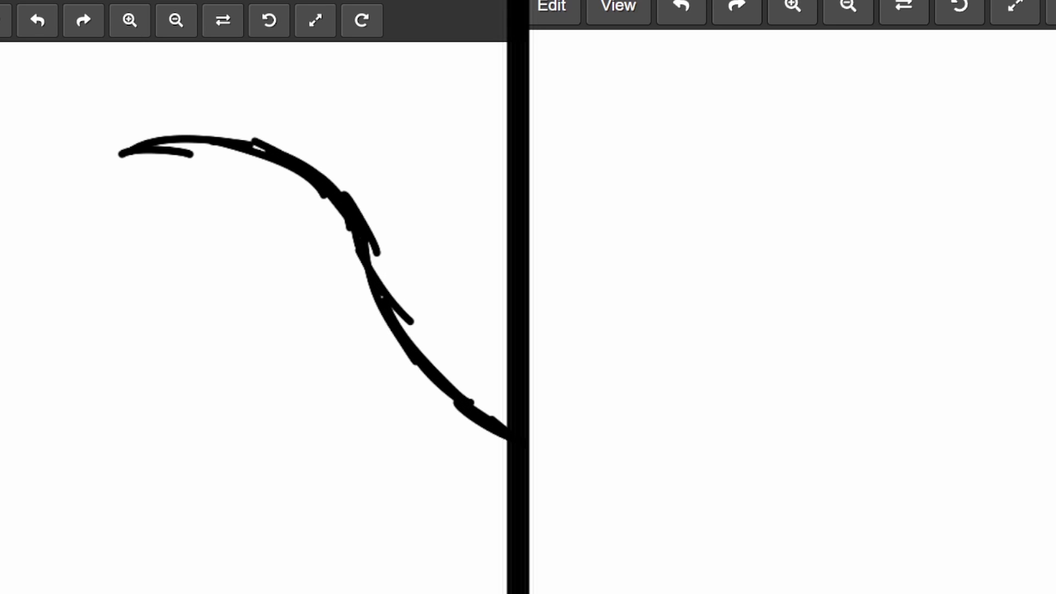
Step: Start the figure's lower edge and extend its upper contour leftward into a raised pointed tip that turns downward
drag(506, 483, 414, 505)
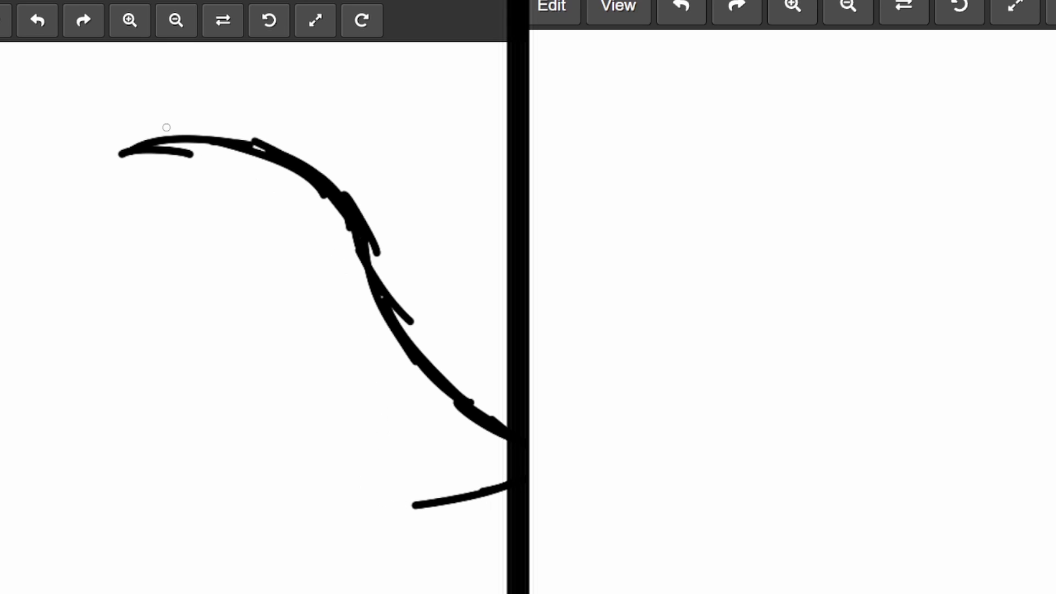
mouse_move(113, 153)
mouse_down()
mouse_move(42, 134)
mouse_move(1, 92)
mouse_up()
drag(307, 70, 394, 67)
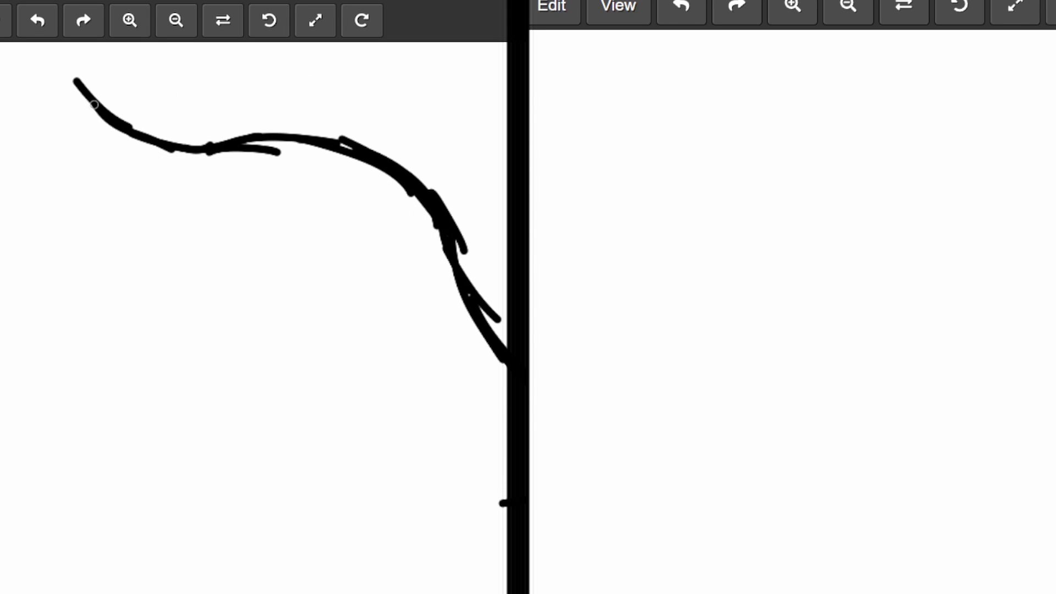
mouse_move(93, 106)
mouse_down()
mouse_move(63, 48)
mouse_move(64, 61)
mouse_move(45, 49)
mouse_move(31, 121)
mouse_move(44, 88)
mouse_move(48, 199)
mouse_up()
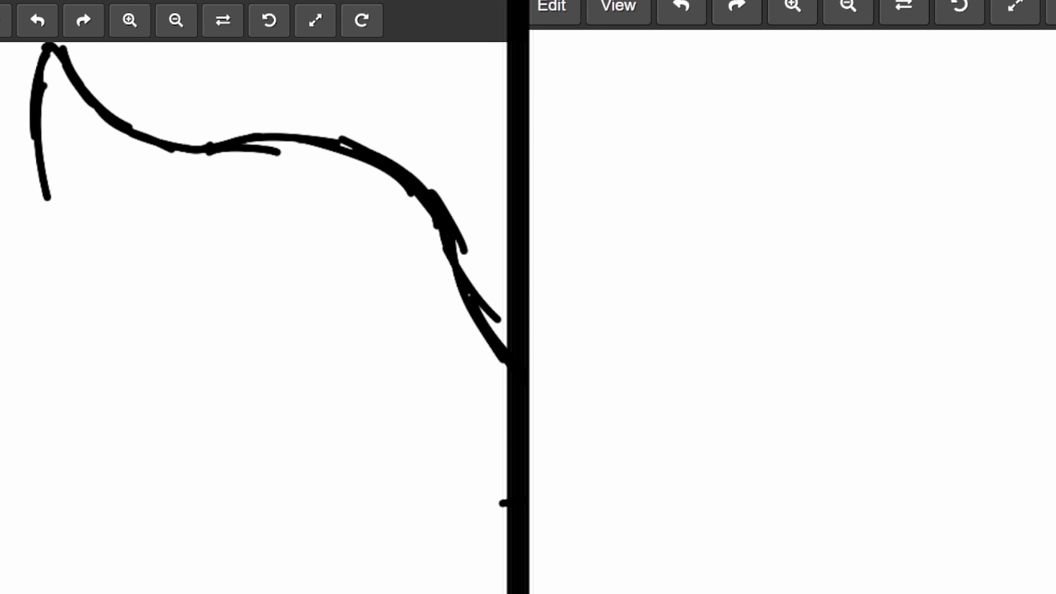
Step: Close the body outline with a long curved left side and a rounded underside joining the lower edge
drag(515, 504, 348, 537)
mouse_move(421, 533)
mouse_down()
mouse_move(274, 550)
mouse_move(245, 535)
mouse_up()
mouse_move(34, 142)
mouse_down()
mouse_move(55, 248)
mouse_move(96, 373)
mouse_move(72, 310)
mouse_move(119, 415)
mouse_move(105, 390)
mouse_move(168, 478)
mouse_move(238, 520)
mouse_up()
drag(172, 479, 340, 553)
mouse_move(239, 532)
mouse_down()
mouse_move(324, 542)
mouse_move(275, 539)
mouse_move(394, 545)
mouse_up()
drag(316, 549, 474, 513)
Step: Sketch a long spike beneath the body's lower-left outline with two converging black edges tapering to a point
mouse_move(219, 485)
mouse_down()
mouse_move(409, 287)
mouse_move(342, 349)
mouse_move(278, 445)
mouse_up()
mouse_move(310, 383)
mouse_down()
mouse_move(223, 528)
mouse_move(421, 324)
mouse_up()
mouse_move(344, 389)
mouse_down()
mouse_move(428, 321)
mouse_move(205, 537)
mouse_up()
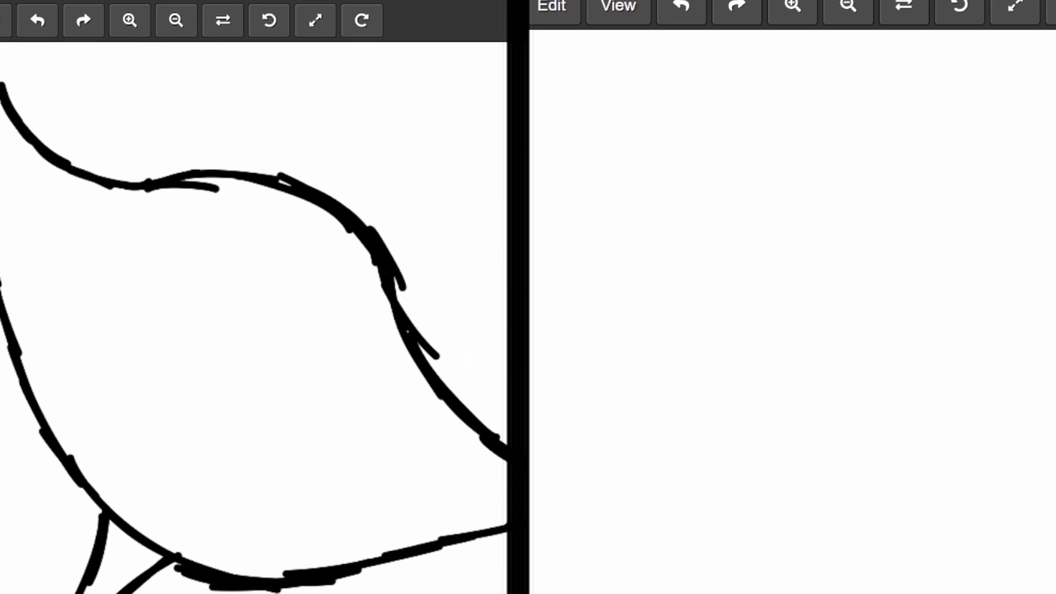
Step: Draw two curved, rounded horns rising from the arched upper contour of the creature's head
drag(253, 308, 271, 368)
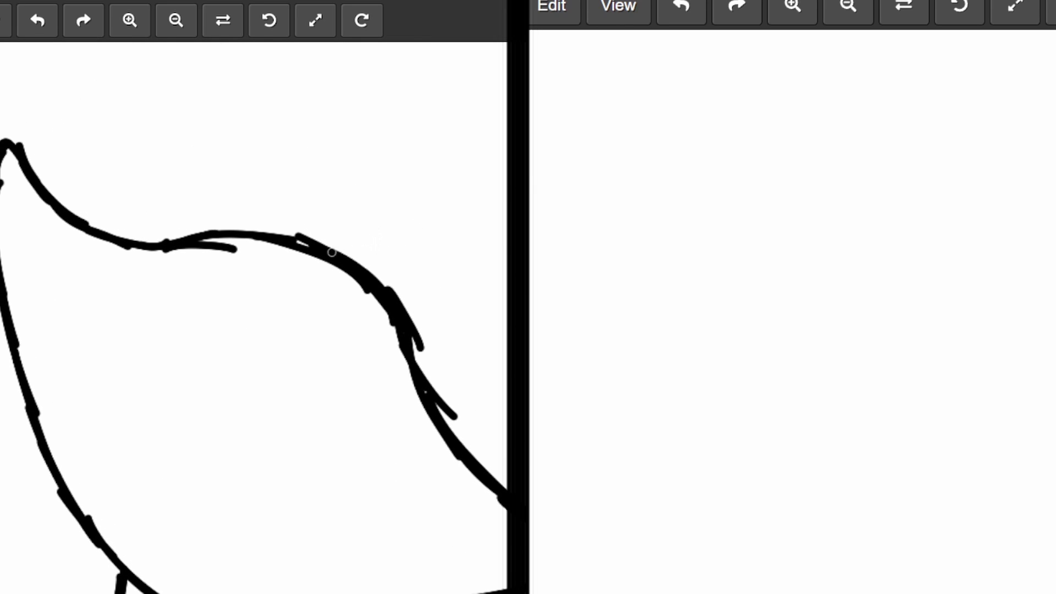
mouse_move(304, 240)
mouse_down()
mouse_move(300, 213)
mouse_move(319, 185)
mouse_up()
mouse_move(247, 230)
mouse_down()
mouse_move(271, 165)
mouse_move(266, 183)
mouse_move(298, 143)
mouse_move(333, 134)
mouse_move(325, 174)
mouse_move(336, 161)
mouse_move(315, 185)
mouse_move(309, 207)
mouse_up()
mouse_move(368, 282)
mouse_down()
mouse_move(402, 270)
mouse_move(441, 180)
mouse_move(431, 193)
mouse_move(468, 203)
mouse_move(458, 188)
mouse_move(465, 266)
mouse_move(424, 327)
mouse_move(446, 303)
mouse_move(411, 325)
mouse_up()
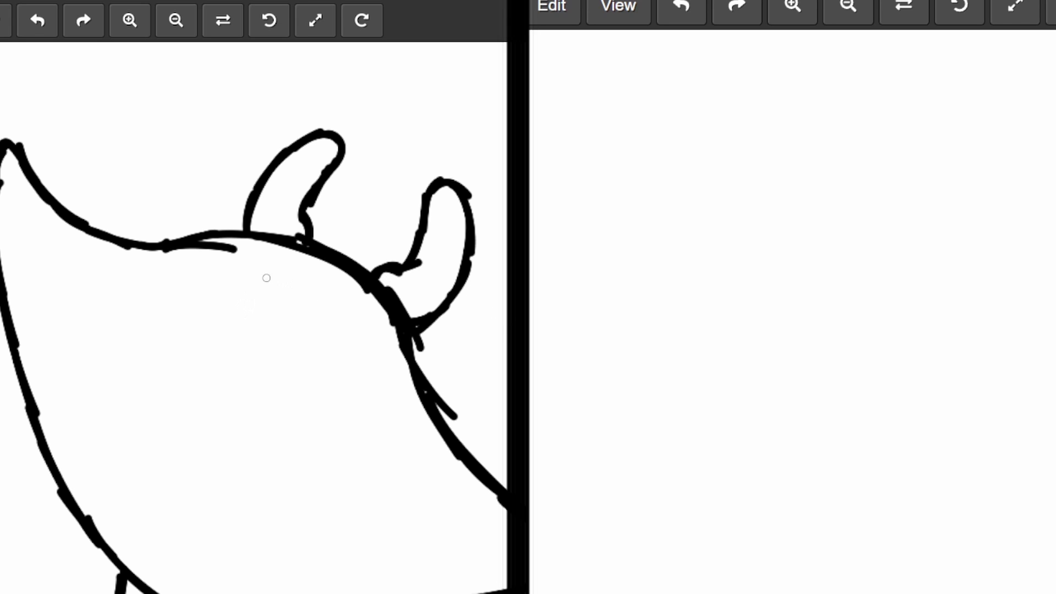
Step: Draw a large slanted oval eye below the horns and fill its interior with curved dividing and hatching lines
drag(233, 260, 325, 299)
drag(265, 268, 366, 331)
mouse_move(312, 292)
mouse_down()
mouse_move(377, 360)
mouse_move(361, 390)
mouse_move(217, 344)
mouse_move(208, 299)
mouse_move(219, 264)
mouse_move(255, 263)
mouse_up()
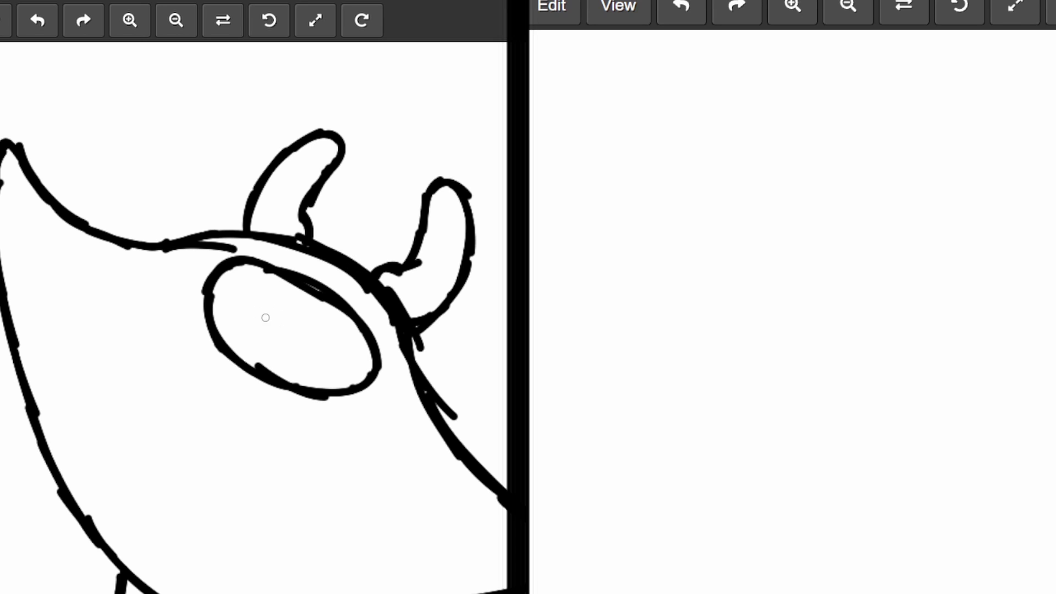
mouse_move(266, 368)
mouse_down()
mouse_move(284, 275)
mouse_move(309, 332)
mouse_move(333, 310)
mouse_move(352, 319)
mouse_move(330, 312)
mouse_move(378, 376)
mouse_up()
drag(311, 344, 366, 385)
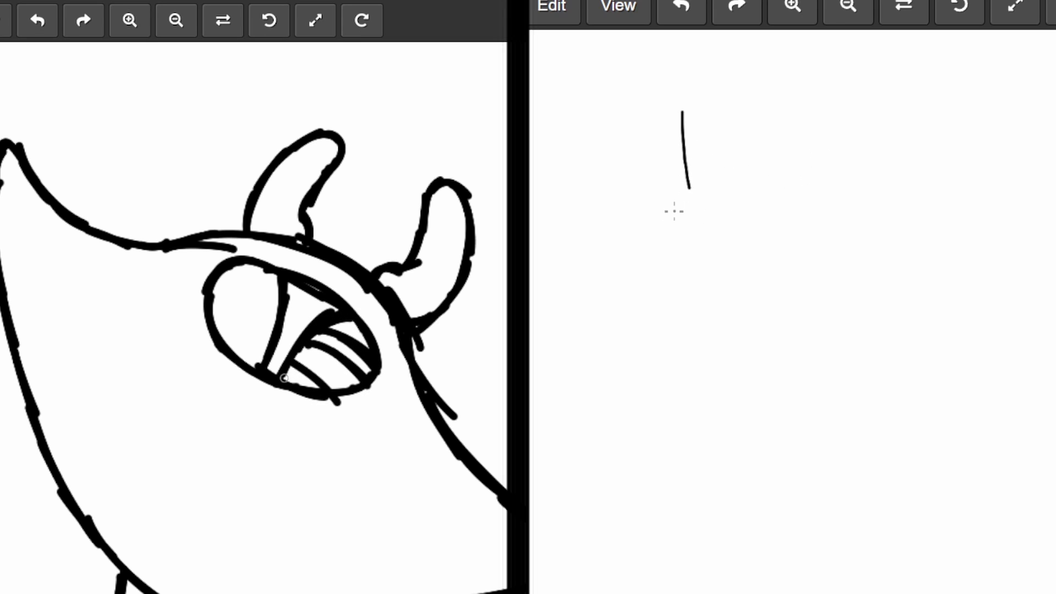
Step: Draw two nearly vertical, slightly curved thin lines side by side as the horse's neck, redoing strokes until they suit
key(ctrl+z)
drag(655, 137, 657, 228)
key(ctrl+z)
drag(663, 132, 658, 227)
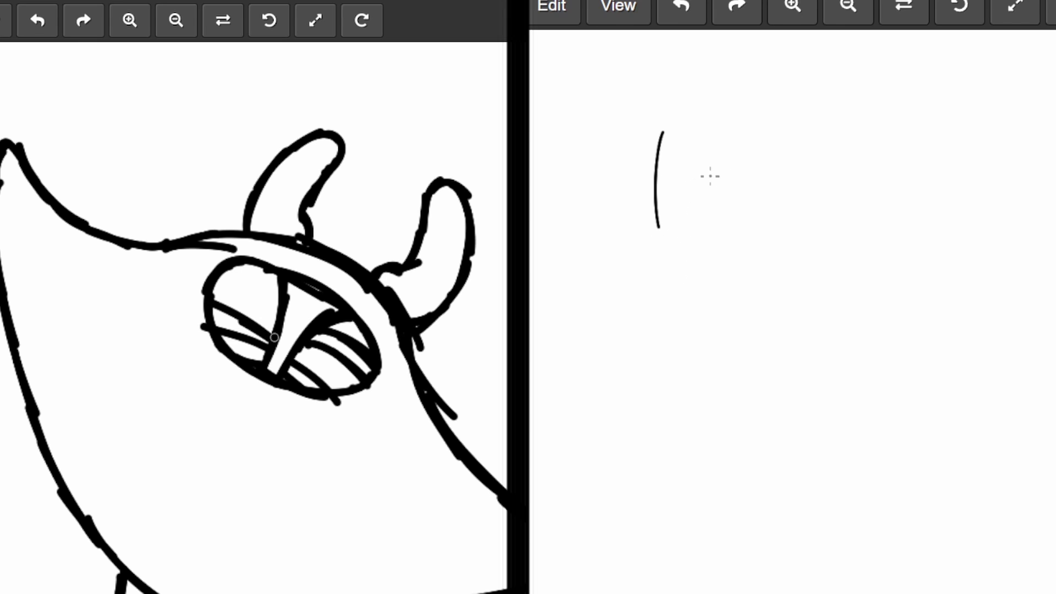
drag(731, 132, 736, 231)
key(ctrl+z)
drag(728, 147, 734, 225)
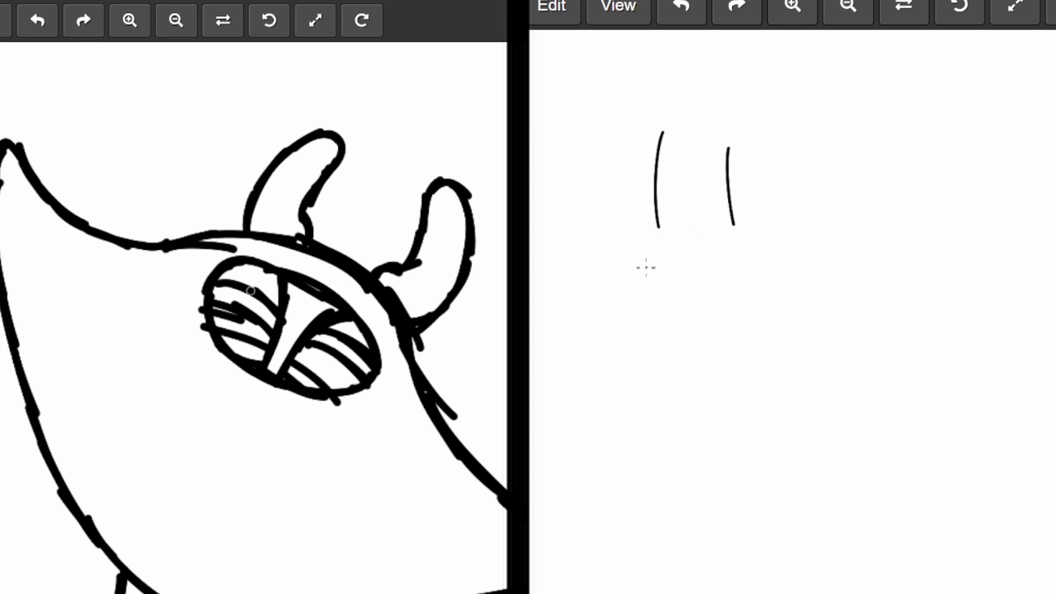
Step: Extend the horse's chest and upper foreleg edge down from the neck's left line, and erase the stray line beside the creature's horn
drag(658, 226, 628, 272)
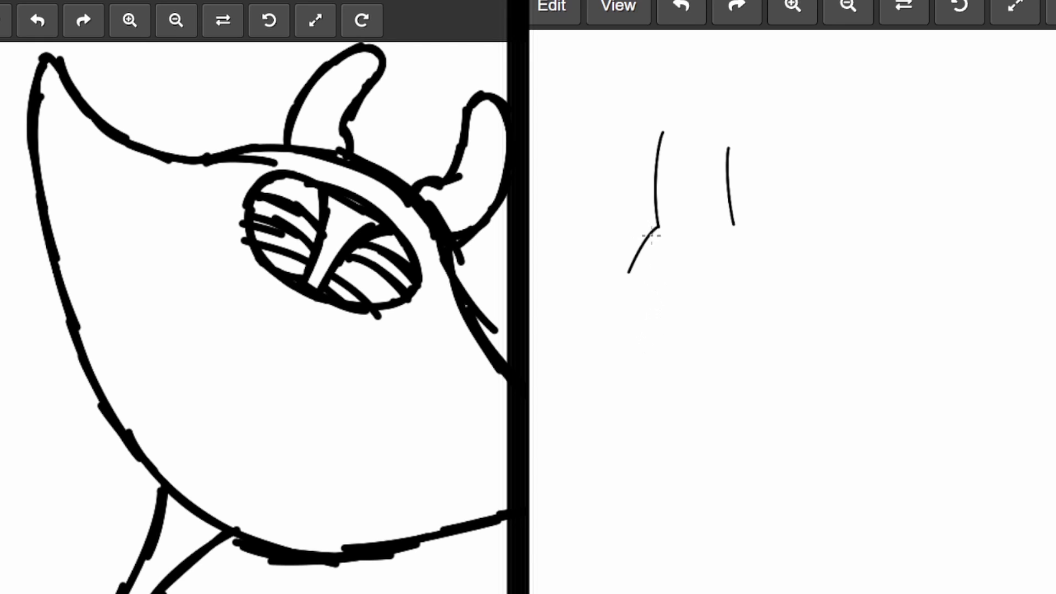
key(ctrl+z)
key(ctrl+y)
key(ctrl+z)
key(ctrl+y)
key(ctrl+z)
key(ctrl+y)
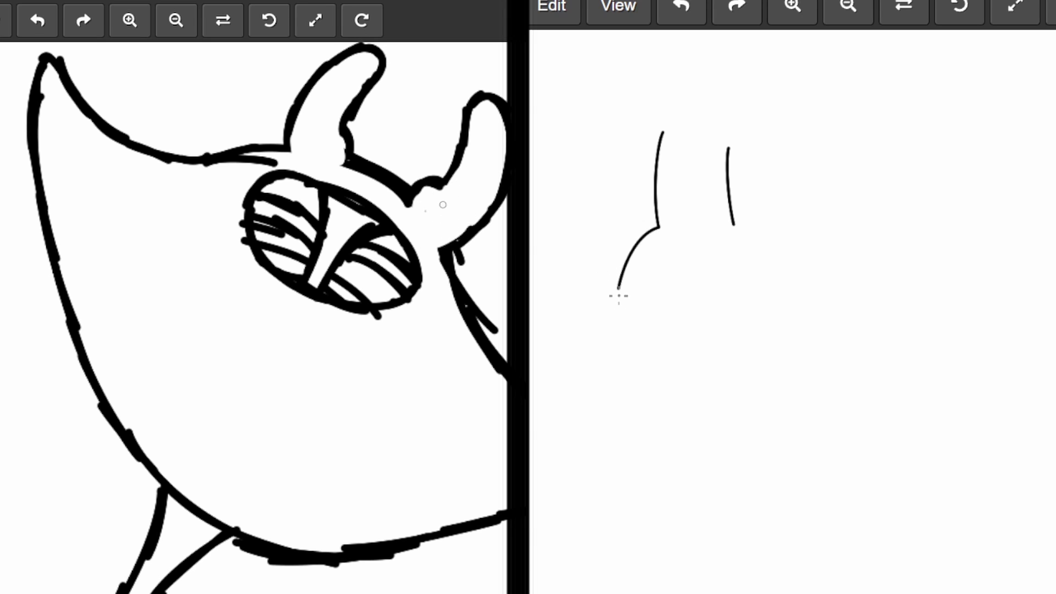
mouse_move(214, 166)
mouse_down()
mouse_move(258, 159)
mouse_move(244, 167)
mouse_move(290, 165)
mouse_up()
drag(619, 288, 553, 337)
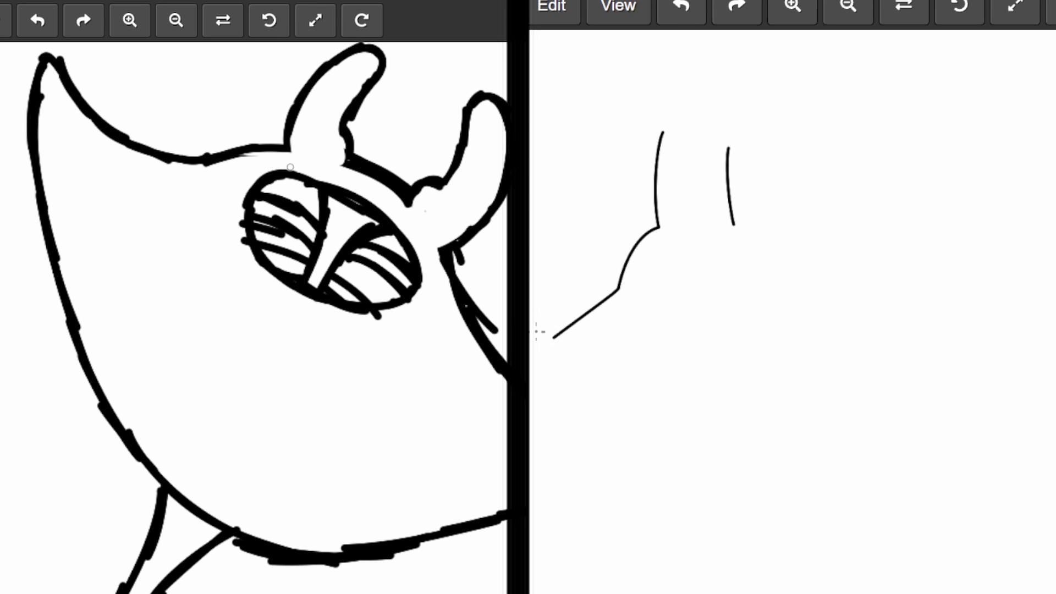
Step: Draw the bent knee and the straight front edge of the horse's lower foreleg, redoing unsuitable strokes
drag(552, 338, 557, 355)
key(ctrl+z)
drag(549, 355, 564, 404)
key(ctrl+z)
drag(549, 354, 569, 418)
drag(562, 407, 576, 434)
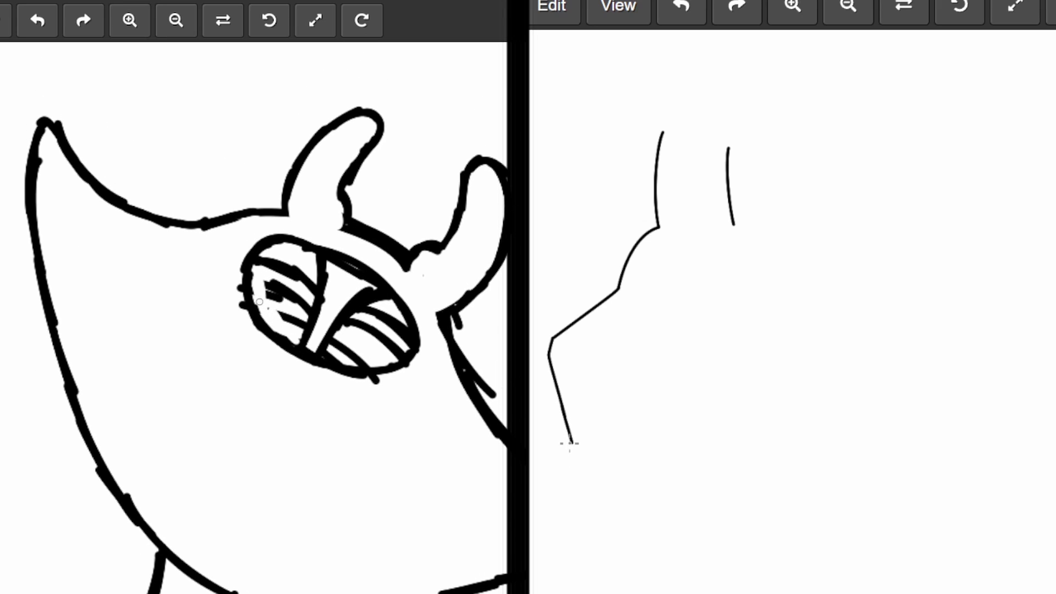
Step: Add a hoof to the foreleg and draw its rear edge and the underside of the upper leg
mouse_move(572, 445)
mouse_down()
mouse_move(580, 460)
mouse_move(607, 448)
mouse_move(568, 443)
mouse_move(591, 458)
mouse_move(614, 448)
mouse_move(598, 435)
mouse_move(570, 443)
mouse_up()
key(ctrl+z)
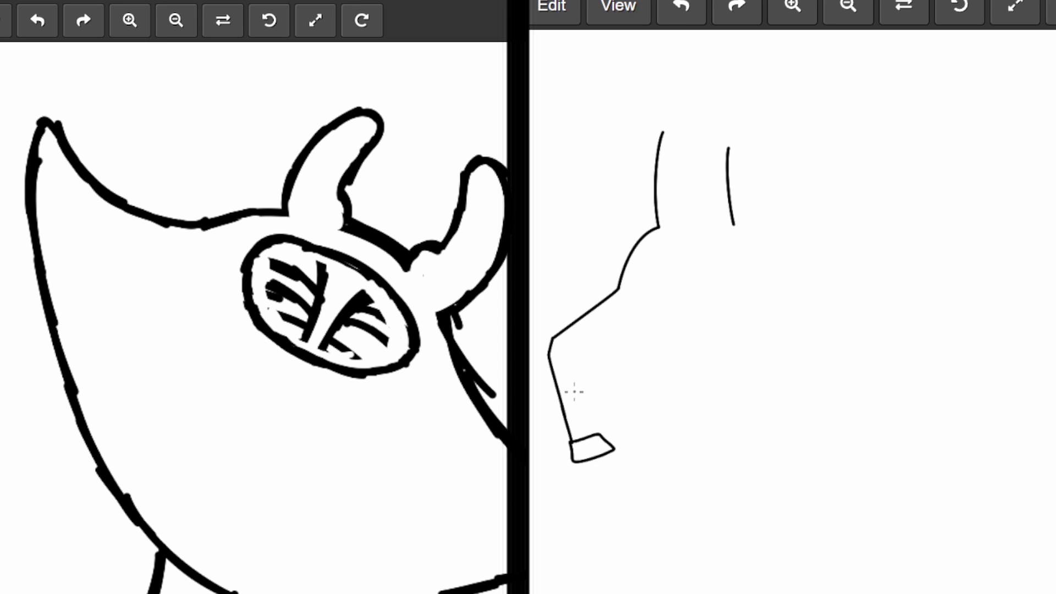
drag(595, 435, 569, 367)
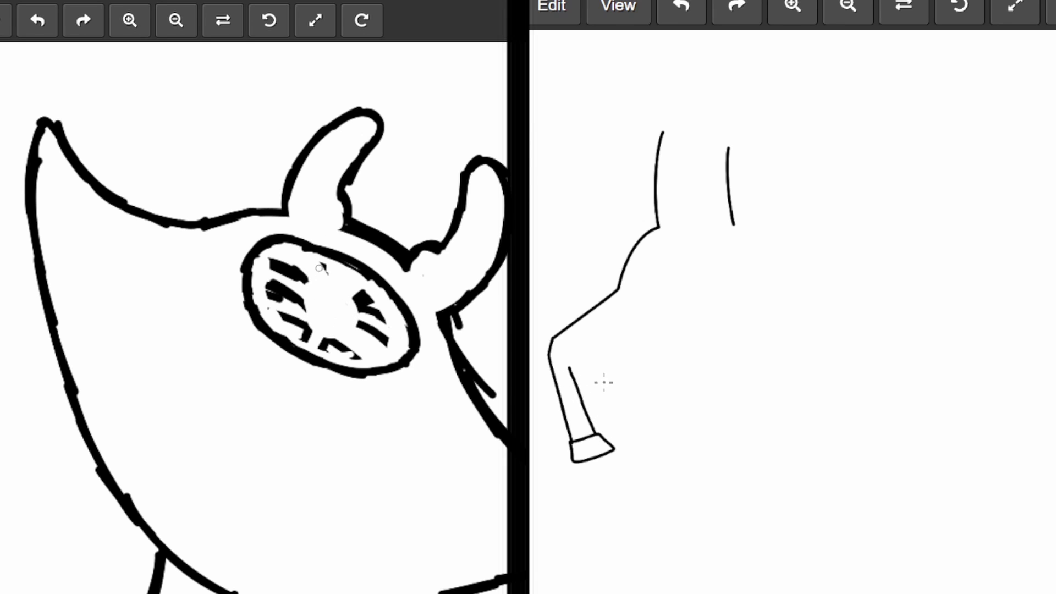
drag(569, 368, 649, 329)
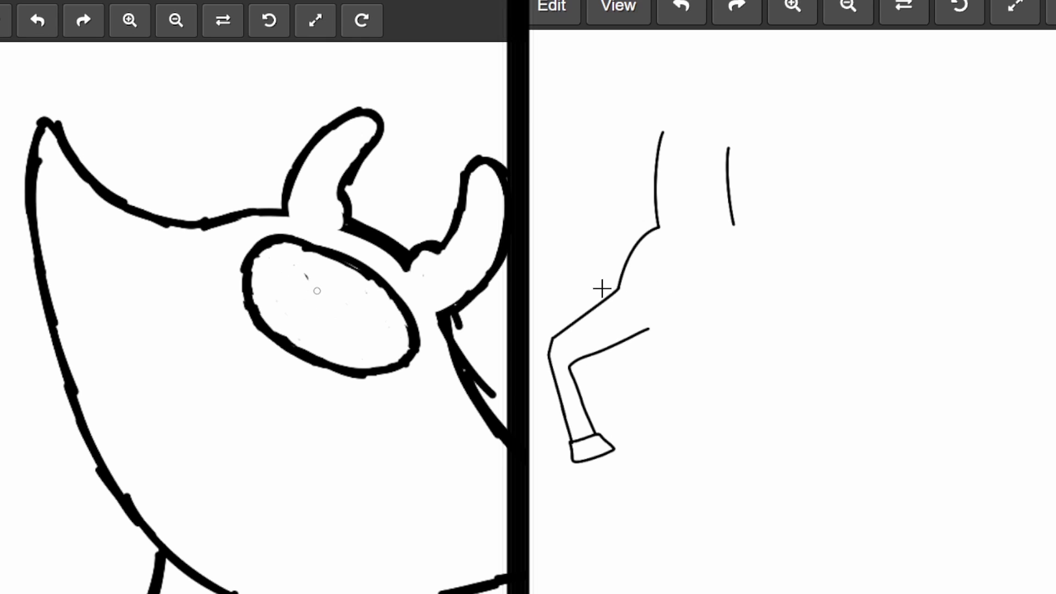
Step: Select the finished foreleg and hoof with a freehand selection, copy them and paste a duplicate
mouse_move(602, 285)
mouse_down()
mouse_move(650, 300)
mouse_move(696, 347)
mouse_move(625, 382)
mouse_move(642, 432)
mouse_move(592, 507)
mouse_move(542, 424)
mouse_move(535, 293)
mouse_move(608, 288)
mouse_up()
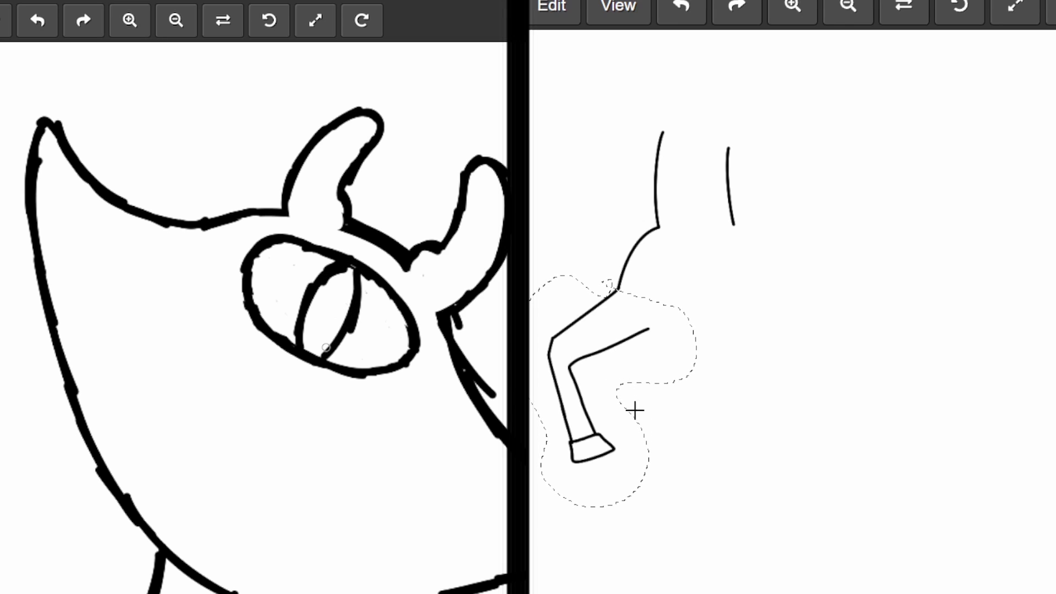
mouse_move(574, 297)
mouse_down()
mouse_move(557, 309)
mouse_move(580, 292)
mouse_up()
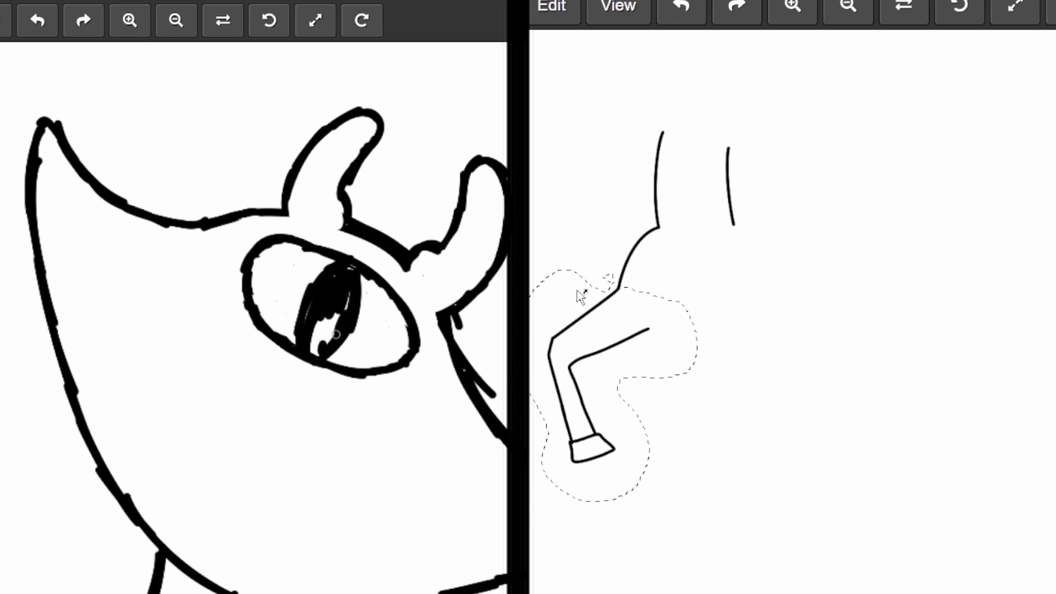
click(551, 8)
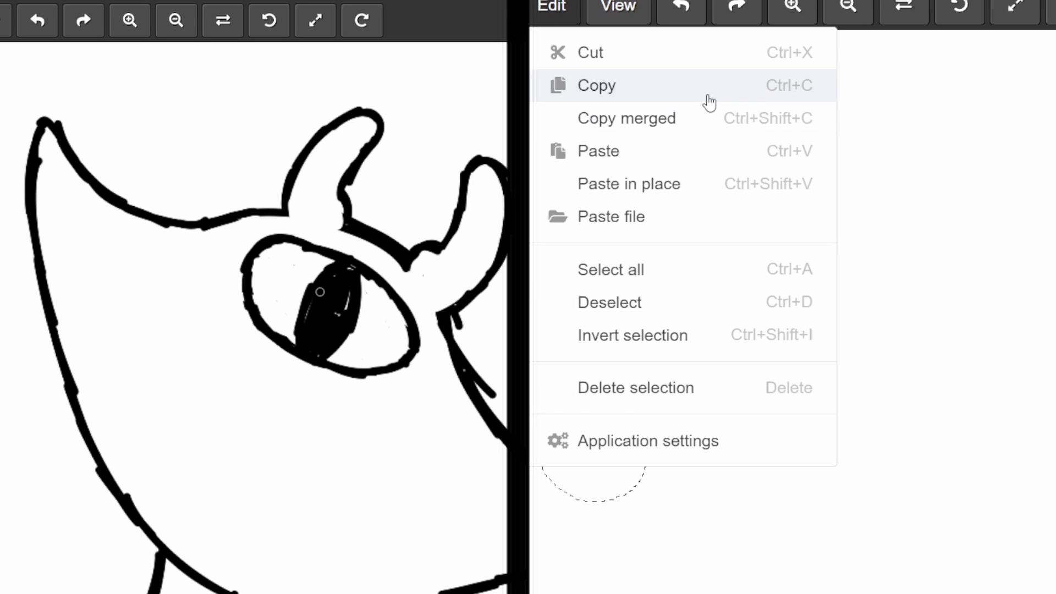
click(681, 94)
click(558, 22)
click(629, 155)
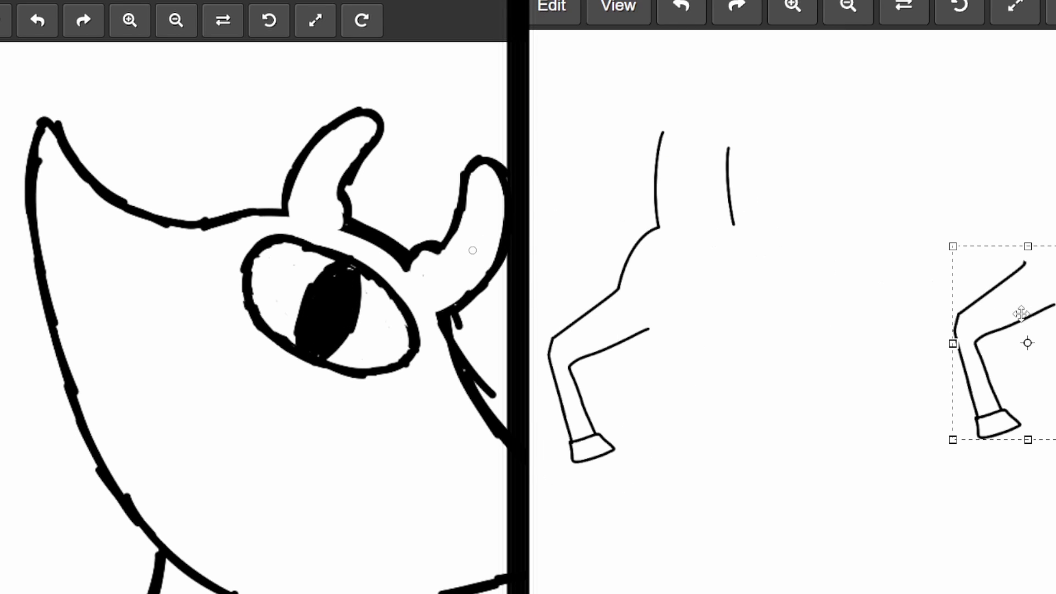
Step: Place the pasted foreleg against the horse's chest, rotated clockwise above the first leg, and add a short mark beside the creature's eye
drag(1022, 312, 608, 257)
drag(730, 120, 827, 236)
mouse_move(684, 280)
mouse_down()
mouse_move(661, 294)
mouse_move(688, 267)
mouse_up()
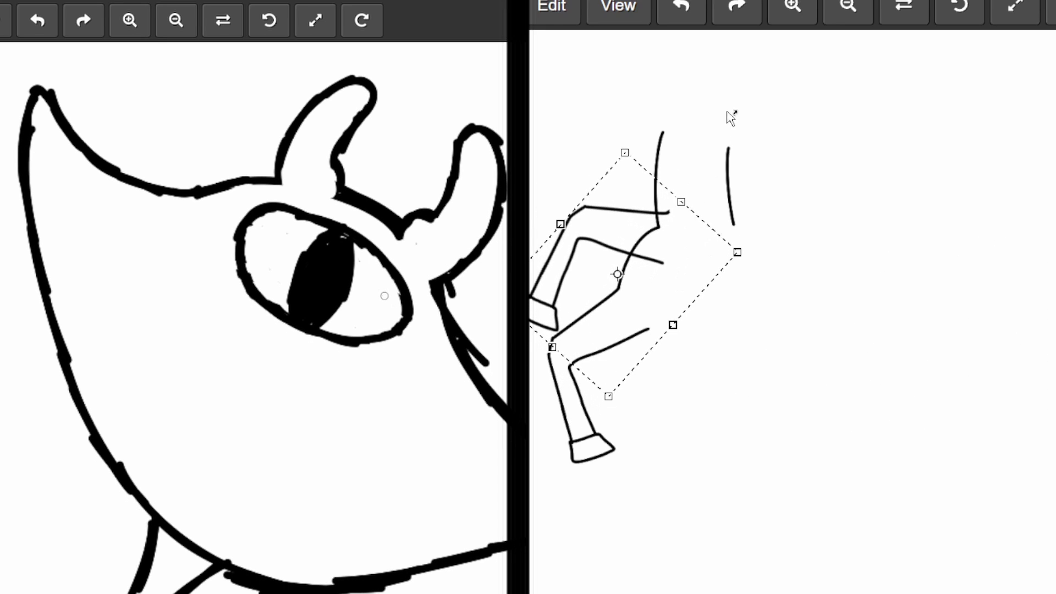
mouse_move(731, 113)
mouse_down()
mouse_move(762, 160)
mouse_move(671, 300)
mouse_move(685, 294)
mouse_up()
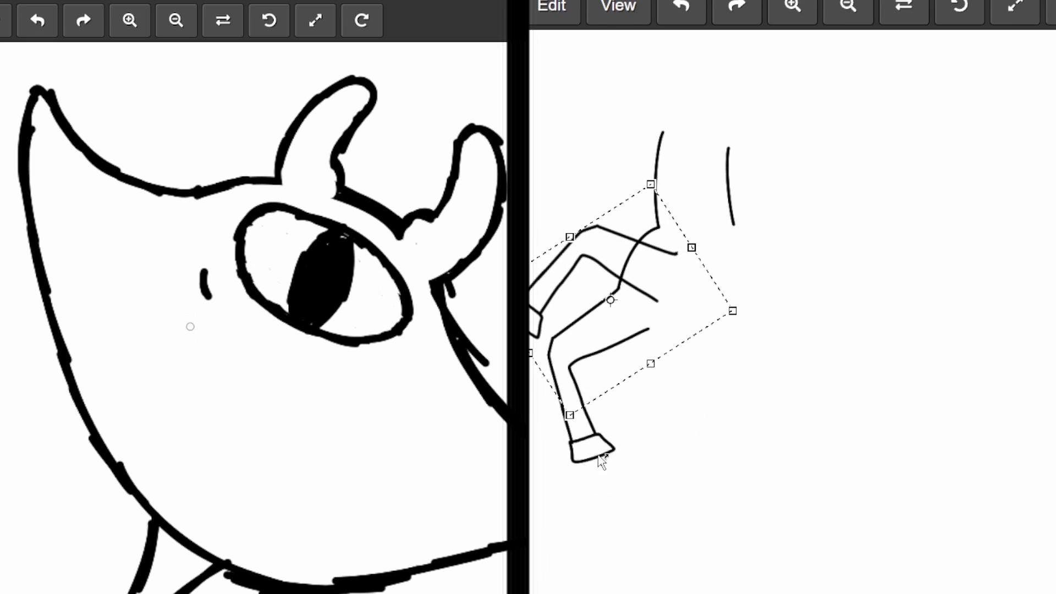
drag(180, 302, 185, 317)
key(Return)
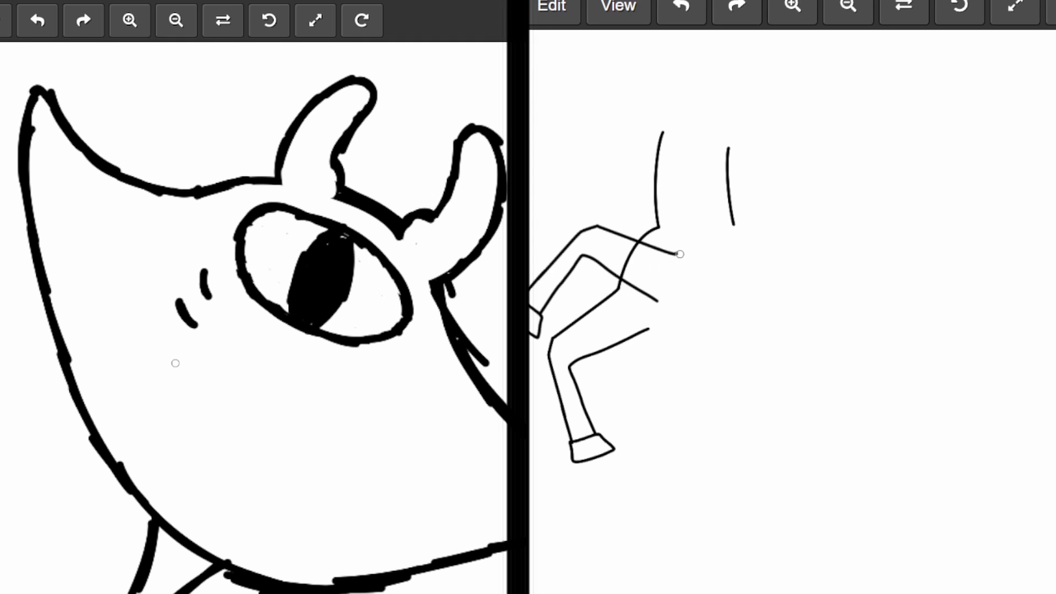
Step: Add two short curved wrinkle marks below the creature's eye
click(351, 361)
drag(350, 361, 385, 358)
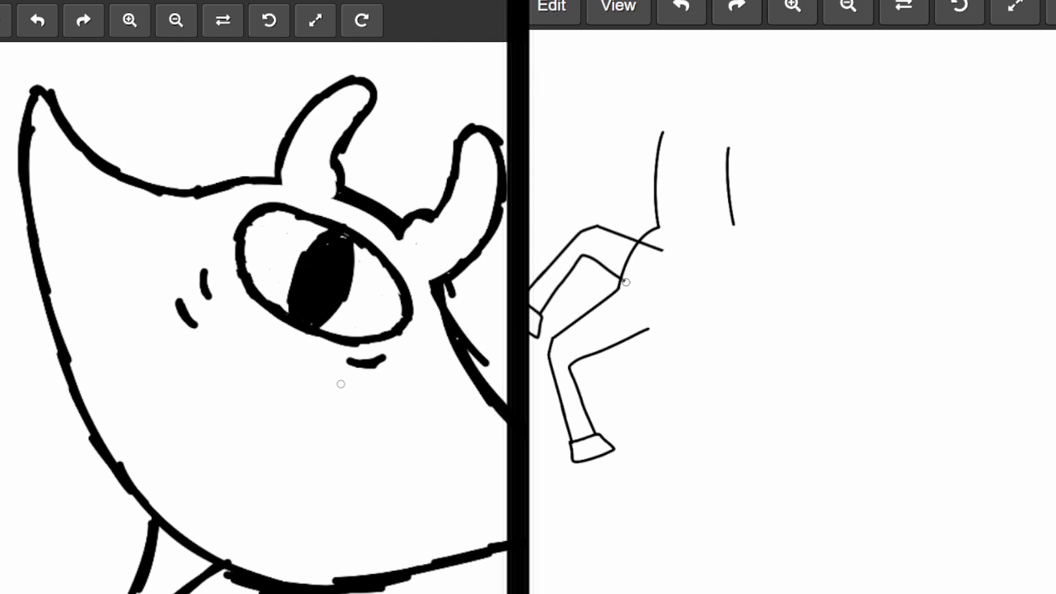
drag(338, 382, 386, 391)
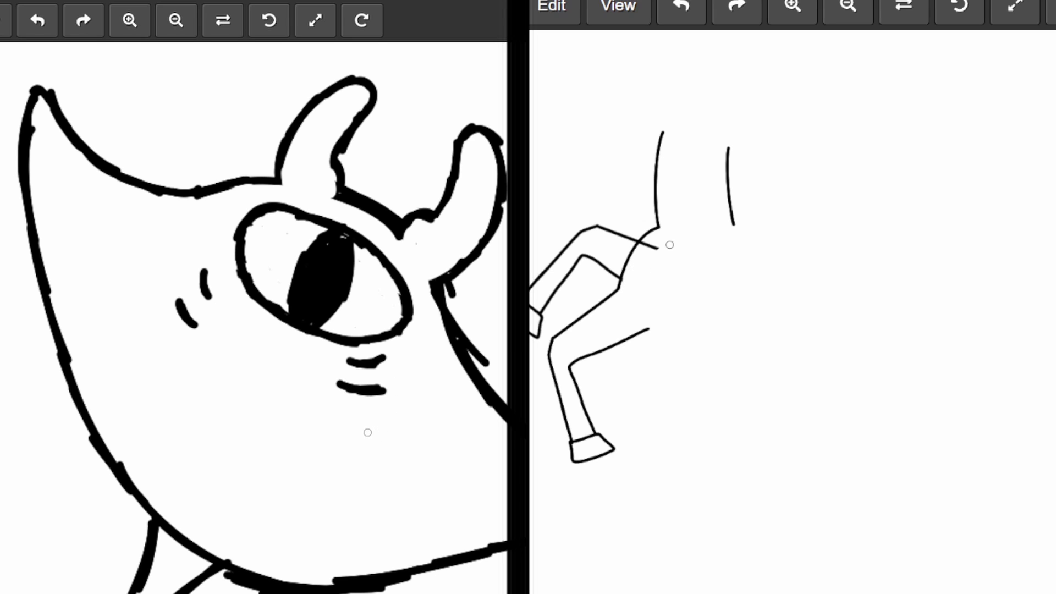
Step: Draw a rounded mouth with a pointed lower corner below the eye and erase the body outline crossing the spike's base
mouse_move(220, 448)
mouse_down()
mouse_move(208, 394)
mouse_move(208, 409)
mouse_move(225, 376)
mouse_move(217, 369)
mouse_move(263, 380)
mouse_up()
mouse_move(223, 449)
mouse_down()
mouse_move(258, 431)
mouse_move(284, 437)
mouse_up()
drag(284, 438, 292, 411)
drag(256, 378, 290, 404)
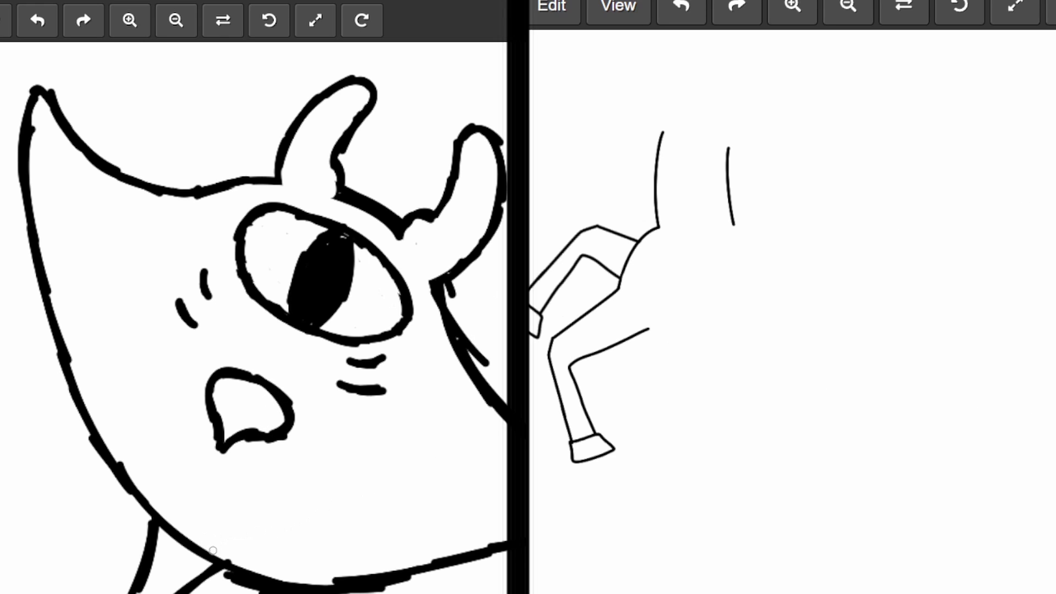
mouse_move(171, 533)
mouse_down()
mouse_move(158, 471)
mouse_move(177, 520)
mouse_up()
Step: Draw the horse's belly as a long curve sloping down to the right from the lower foreleg's inner end
mouse_move(649, 329)
mouse_down()
mouse_move(690, 394)
mouse_move(743, 429)
mouse_move(826, 455)
mouse_up()
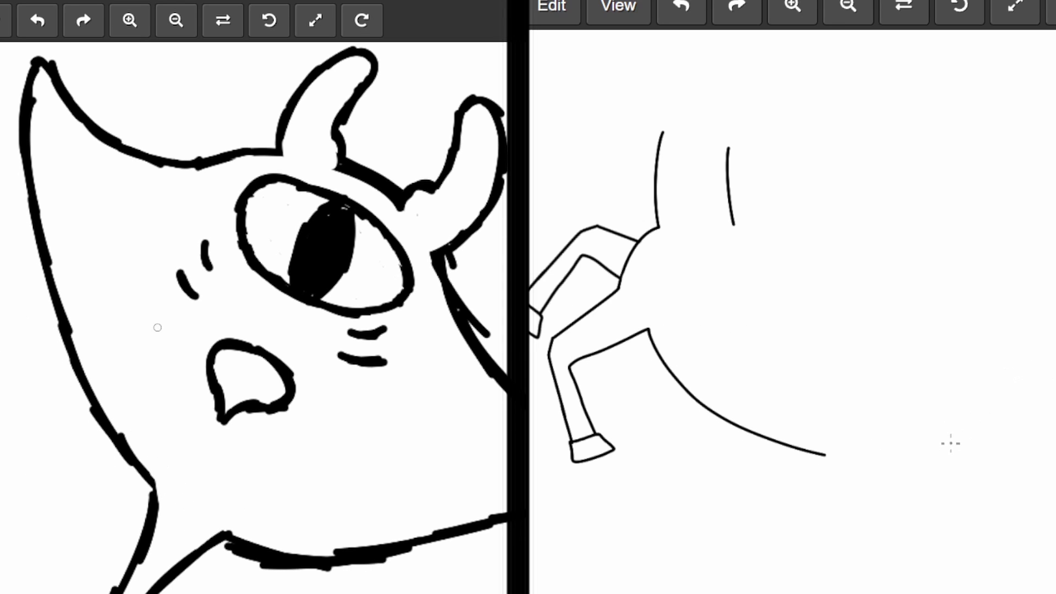
scroll(184, 327, down, 3)
drag(885, 379, 927, 247)
Step: Draw three slender slanted loops between the creature's mouth and the base of the spike
mouse_move(218, 374)
mouse_down()
mouse_move(194, 444)
mouse_move(268, 390)
mouse_move(236, 438)
mouse_up()
mouse_move(181, 396)
mouse_down()
mouse_move(175, 366)
mouse_move(186, 346)
mouse_move(192, 385)
mouse_move(179, 406)
mouse_up()
mouse_move(194, 452)
mouse_down()
mouse_move(190, 420)
mouse_move(220, 372)
mouse_move(199, 438)
mouse_up()
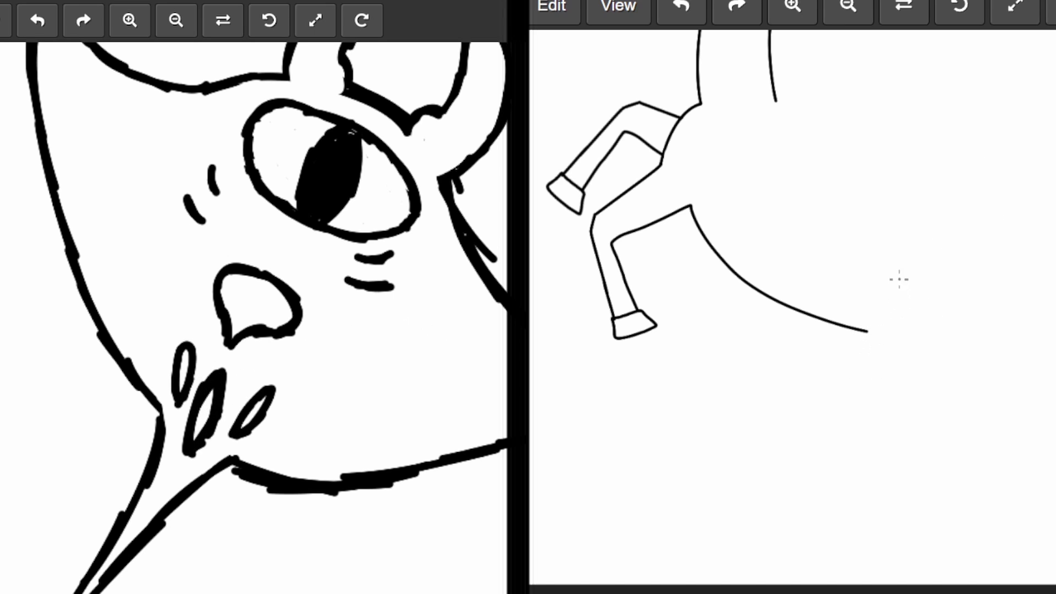
Step: Draw the front edge of the horse's hind thigh as a curve through the belly line's end, undoing unsuitable attempts
drag(882, 265, 866, 298)
drag(867, 348, 869, 356)
key(ctrl+z)
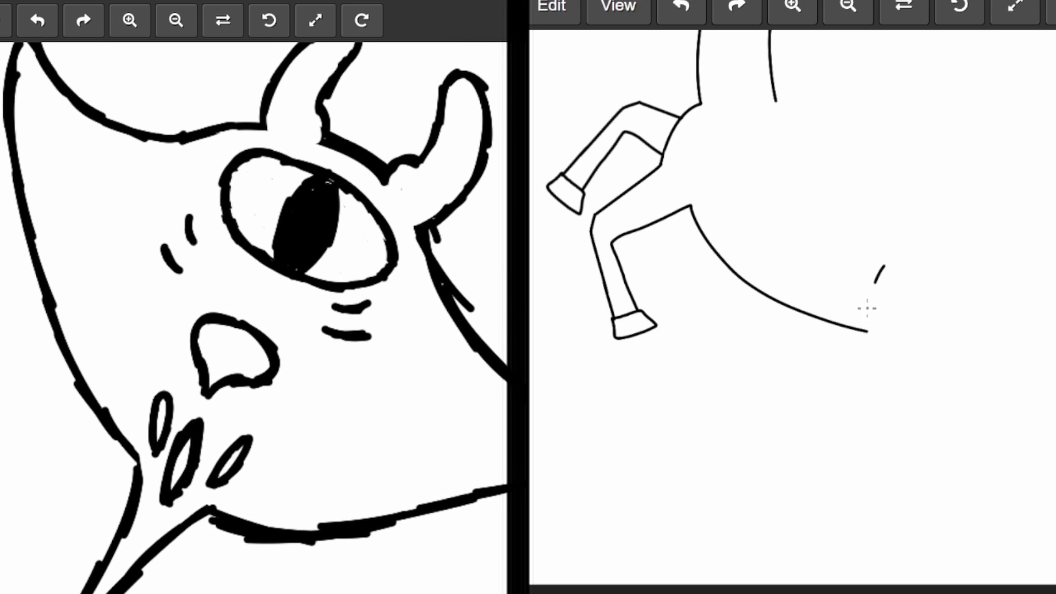
drag(872, 361, 875, 368)
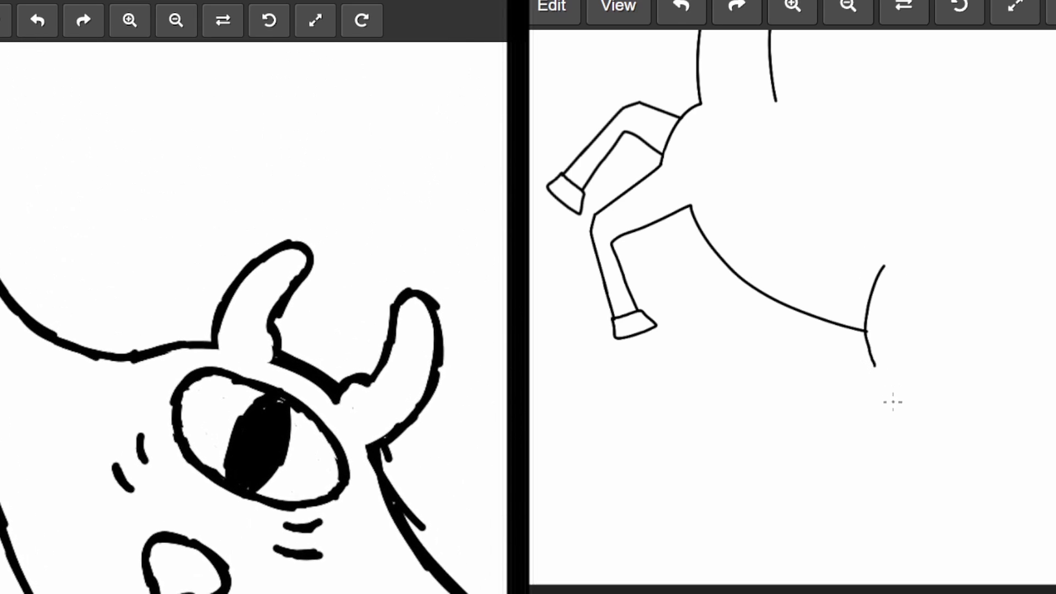
key(ctrl+z)
mouse_move(890, 268)
mouse_down()
mouse_move(871, 355)
mouse_move(874, 293)
mouse_move(866, 334)
mouse_move(873, 385)
mouse_up()
key(ctrl+z)
Step: Draw a small sphere with two crossing bands and rounded end knobs above the creature's horns
mouse_move(385, 203)
mouse_down()
mouse_move(423, 234)
mouse_move(387, 292)
mouse_move(360, 302)
mouse_move(387, 280)
mouse_up()
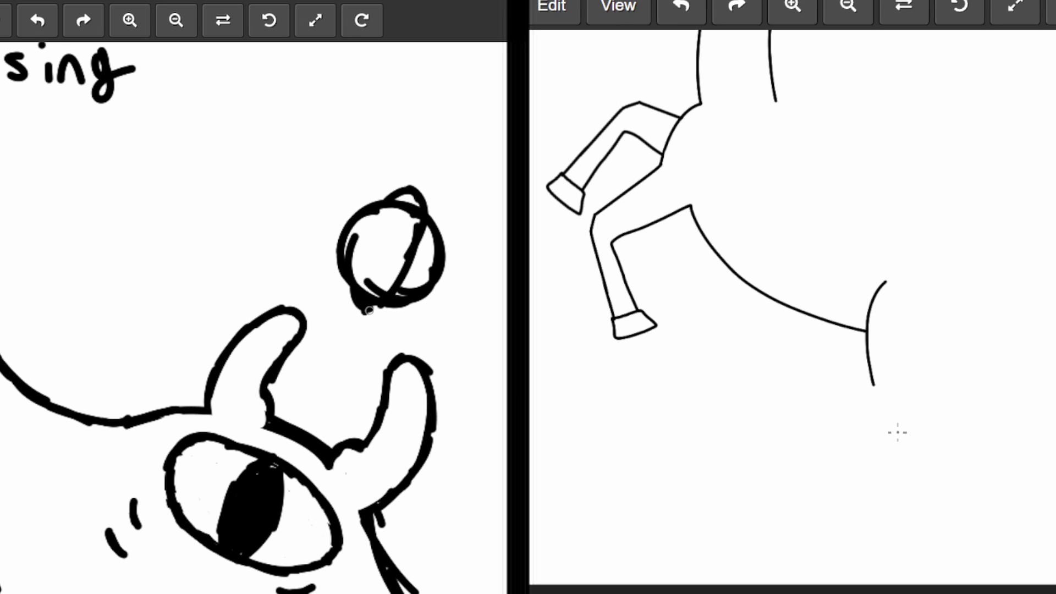
mouse_move(354, 214)
mouse_down()
mouse_move(346, 228)
mouse_move(368, 253)
mouse_move(437, 287)
mouse_up()
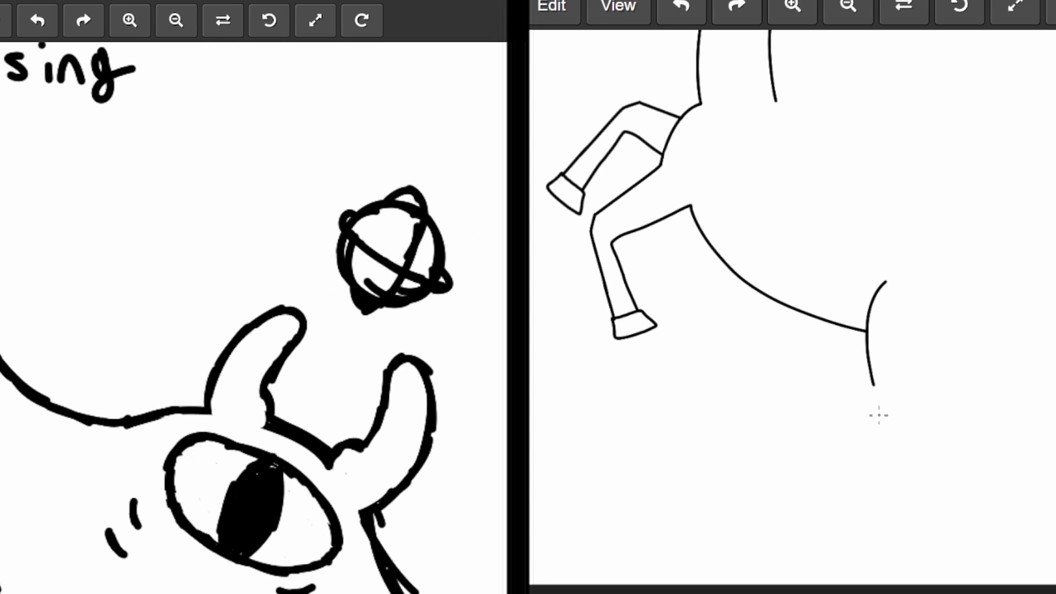
mouse_move(378, 284)
mouse_down()
mouse_move(350, 266)
mouse_move(348, 248)
mouse_move(387, 261)
mouse_up()
drag(412, 295, 413, 293)
Step: Finish the hind leg's front edge down to a small hoof and erase the overlapping strokes inside the sphere
drag(871, 551, 868, 557)
drag(412, 292, 413, 265)
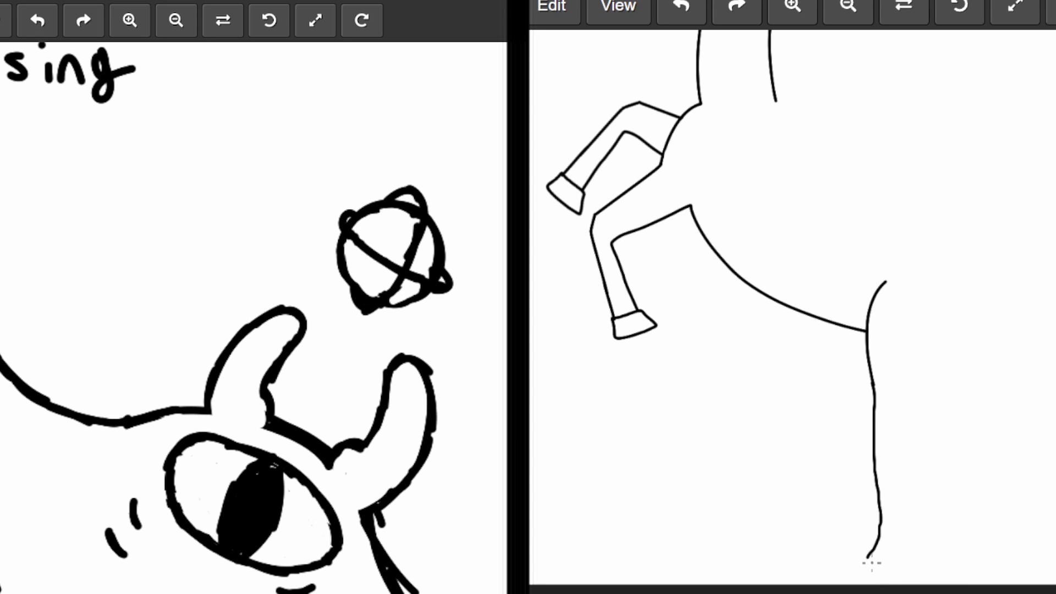
drag(399, 305, 413, 296)
mouse_move(860, 568)
mouse_down()
mouse_move(904, 570)
mouse_move(893, 557)
mouse_up()
drag(495, 320, 492, 316)
drag(893, 556, 877, 557)
drag(492, 316, 475, 318)
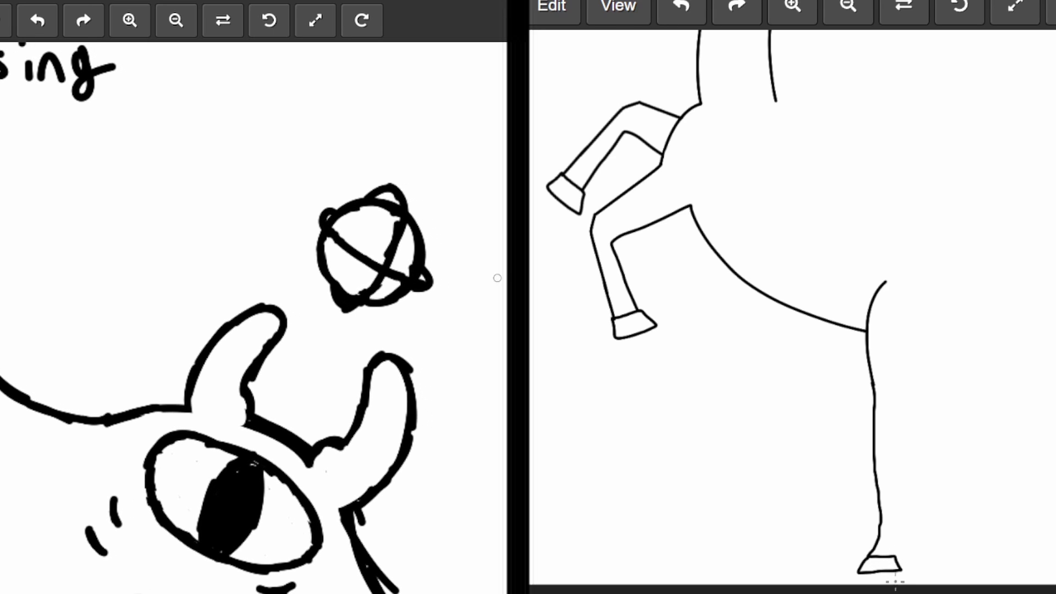
Step: Start a skyline of rectangular building outlines across the creature's lower body, and draw the back edge of the horse's hind leg up from the hoof
scroll(504, 272, down, 2)
mouse_move(397, 491)
mouse_down()
mouse_move(551, 338)
mouse_move(508, 272)
mouse_move(507, 246)
mouse_up()
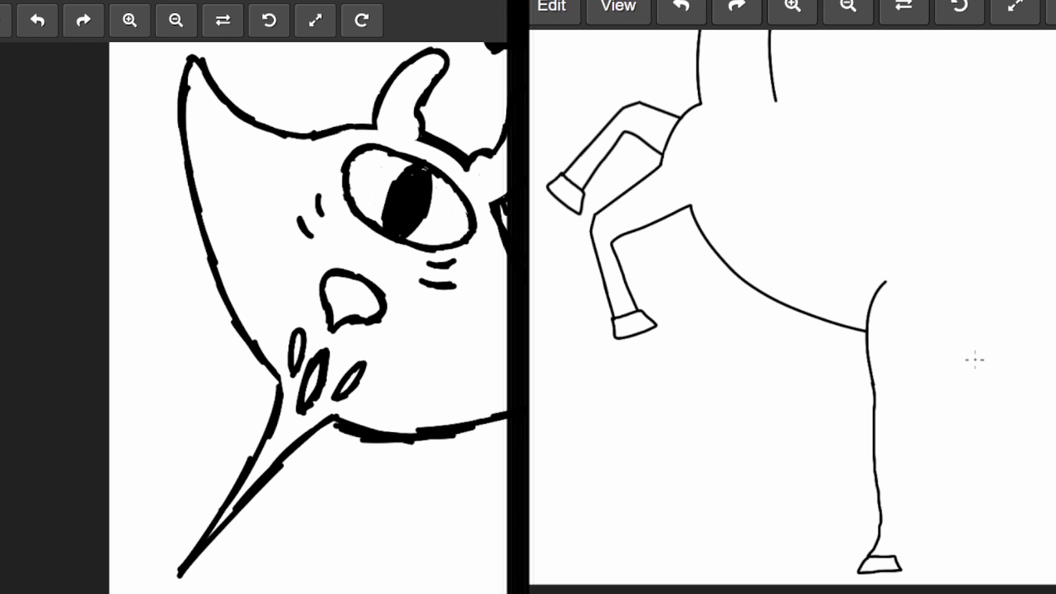
mouse_move(121, 469)
mouse_down()
mouse_move(126, 353)
mouse_move(181, 354)
mouse_up()
drag(896, 557, 898, 546)
mouse_move(180, 354)
mouse_down()
mouse_move(182, 407)
mouse_move(225, 377)
mouse_move(182, 443)
mouse_move(181, 468)
mouse_up()
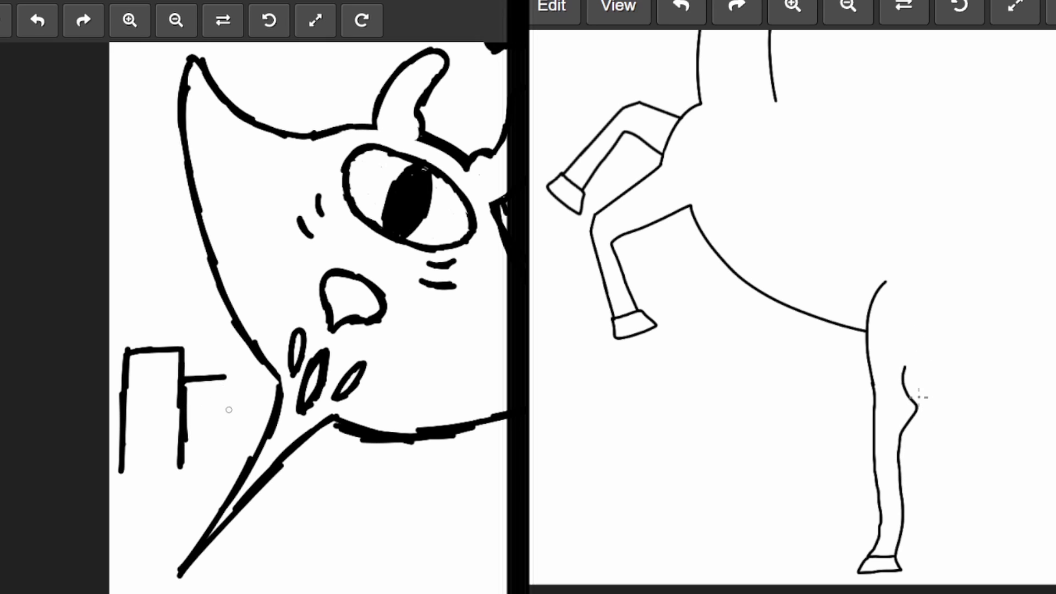
drag(224, 378, 228, 435)
drag(904, 377, 904, 345)
drag(230, 345, 234, 406)
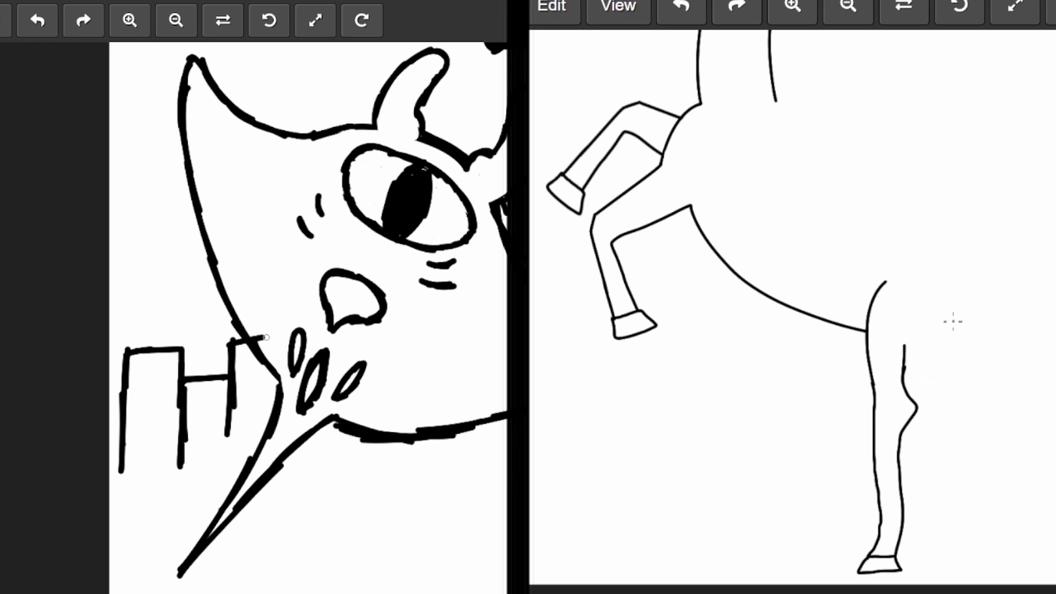
Step: Add further stepped building outlines across the base of the spike, and draw the horse's rump as a curve down to the hock
drag(261, 339, 281, 345)
mouse_move(280, 345)
mouse_down()
mouse_move(283, 447)
mouse_move(231, 409)
mouse_up()
mouse_move(303, 407)
mouse_down()
mouse_move(286, 407)
mouse_move(325, 408)
mouse_move(324, 461)
mouse_up()
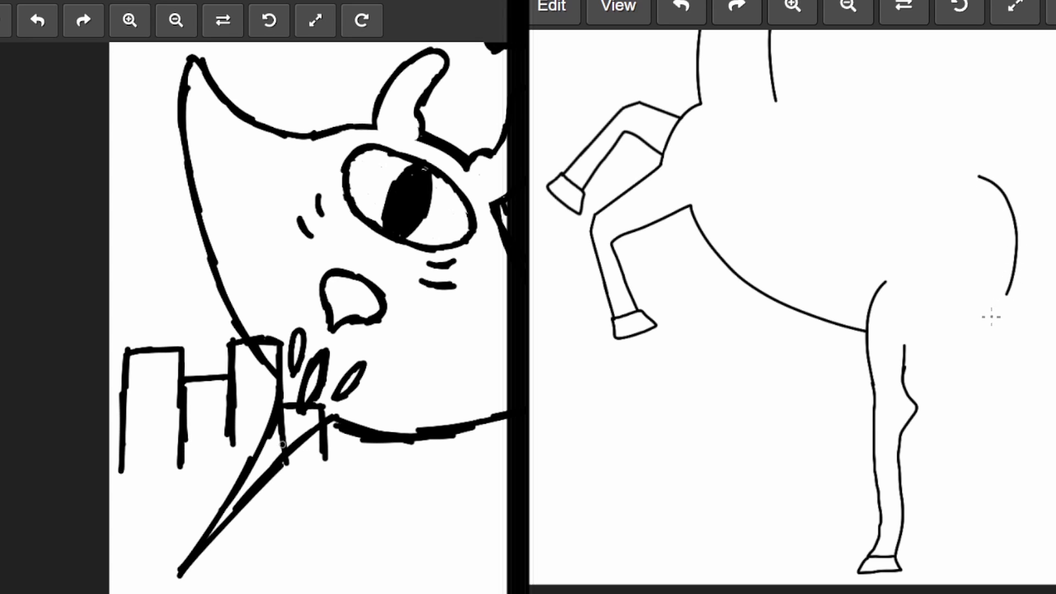
drag(991, 317, 955, 335)
drag(233, 461, 232, 441)
mouse_move(955, 336)
mouse_down()
mouse_move(919, 355)
mouse_move(912, 400)
mouse_up()
mouse_move(210, 402)
mouse_down()
mouse_move(206, 380)
mouse_move(209, 399)
mouse_move(210, 387)
mouse_move(230, 380)
mouse_move(218, 377)
mouse_move(262, 376)
mouse_up()
drag(266, 425, 269, 464)
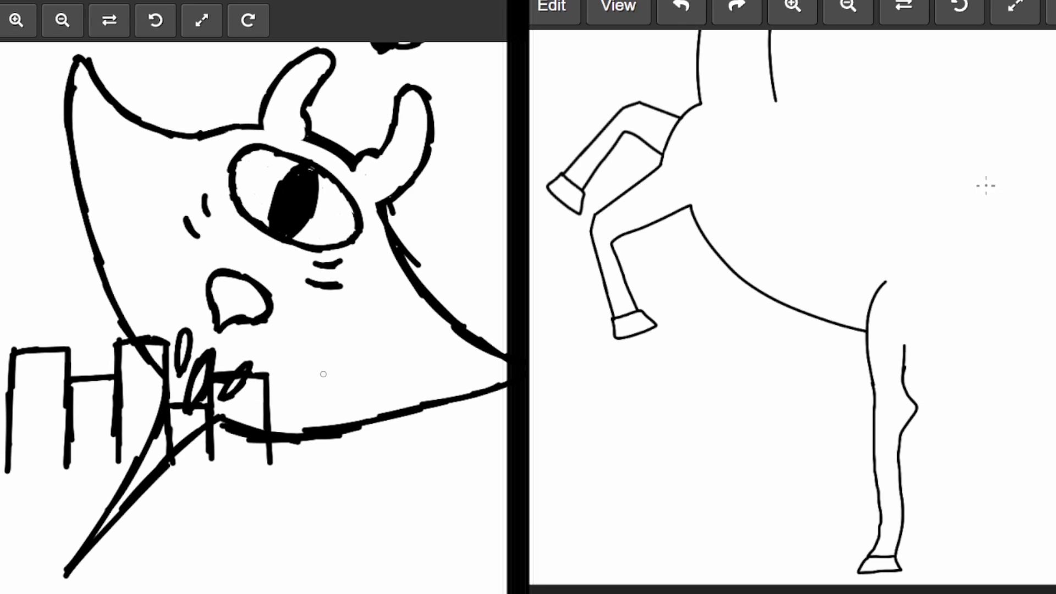
Step: Continue the skyline with alternating tall and low building outlines across the creature's right wing
mouse_move(271, 404)
mouse_down()
mouse_move(297, 405)
mouse_move(292, 350)
mouse_move(301, 454)
mouse_up()
mouse_move(295, 352)
mouse_down()
mouse_move(322, 336)
mouse_move(297, 332)
mouse_move(352, 327)
mouse_move(338, 329)
mouse_move(348, 444)
mouse_up()
drag(348, 405, 350, 450)
drag(351, 354, 401, 354)
mouse_move(403, 447)
mouse_down()
mouse_move(396, 358)
mouse_move(406, 326)
mouse_move(440, 324)
mouse_move(444, 439)
mouse_up()
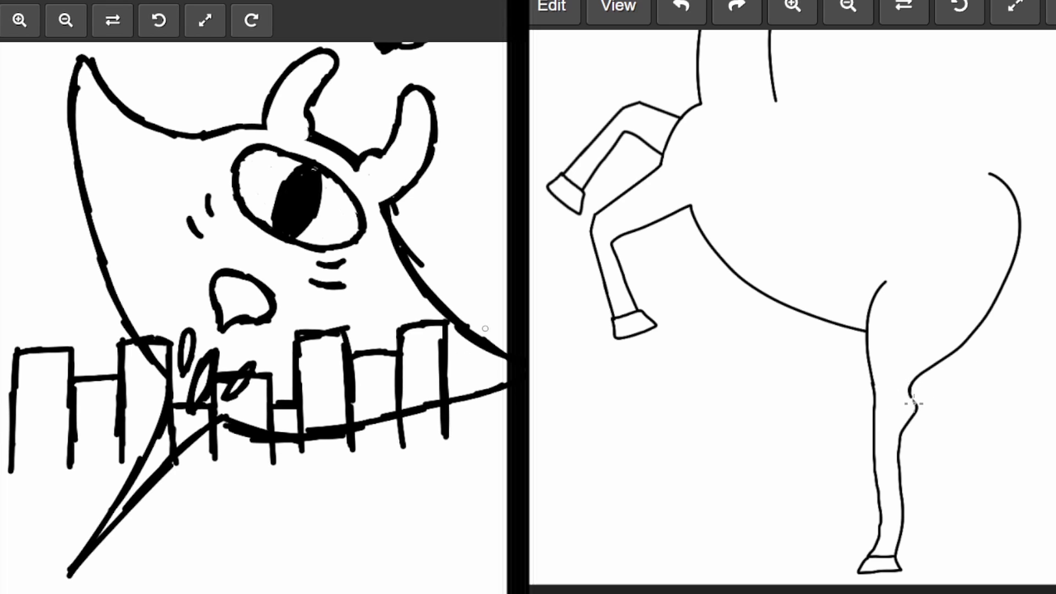
drag(446, 373, 487, 370)
mouse_move(483, 428)
mouse_down()
mouse_move(481, 340)
mouse_move(485, 350)
mouse_move(507, 330)
mouse_up()
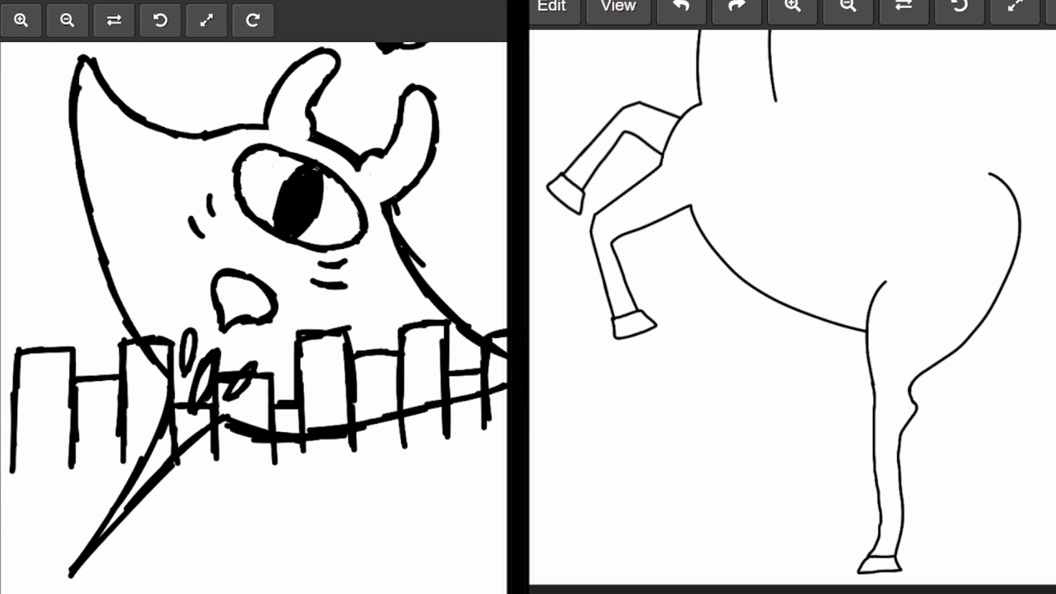
Step: Duplicate the horse's finished hind leg and place the copy just behind the original, slightly higher
mouse_move(873, 261)
mouse_down()
mouse_move(953, 278)
mouse_move(978, 318)
mouse_move(985, 364)
mouse_move(937, 571)
mouse_move(831, 577)
mouse_move(822, 431)
mouse_move(836, 325)
mouse_move(891, 261)
mouse_up()
click(549, 6)
click(588, 84)
click(550, 6)
click(596, 150)
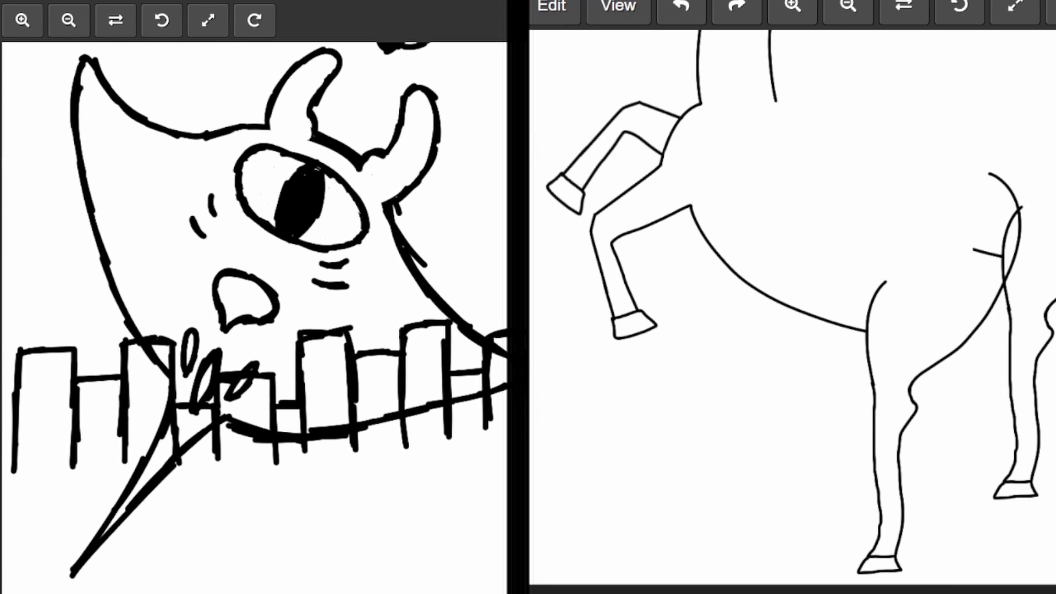
key(ctrl+t)
mouse_move(1055, 268)
mouse_down()
mouse_move(1051, 331)
mouse_move(1014, 338)
mouse_move(1045, 258)
mouse_up()
mouse_move(1014, 341)
mouse_down()
mouse_move(1003, 331)
mouse_move(1016, 353)
mouse_up()
drag(1029, 295, 1010, 349)
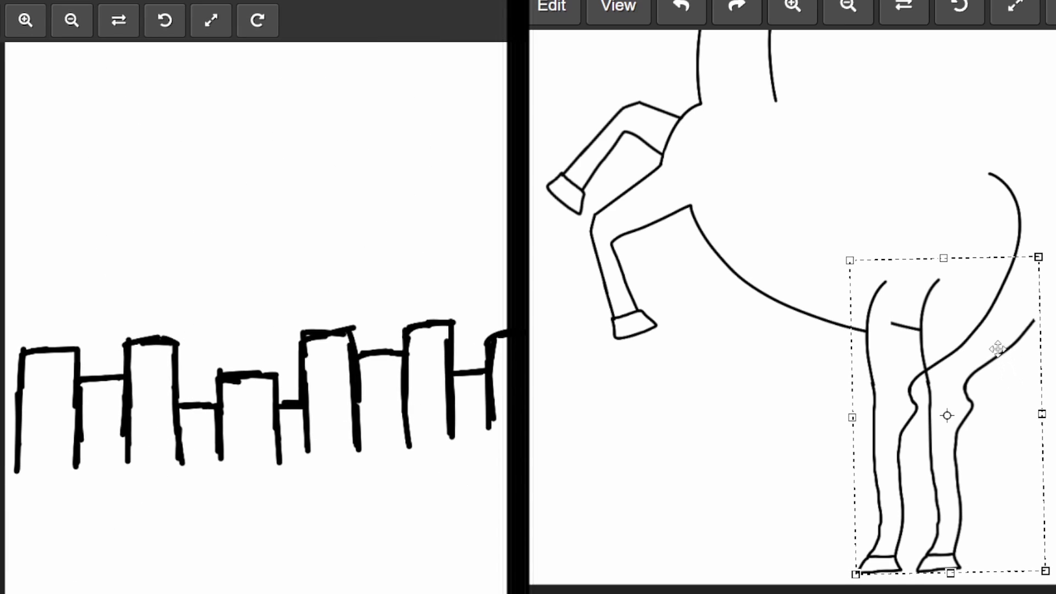
mouse_move(997, 349)
mouse_down()
mouse_move(993, 327)
mouse_move(999, 336)
mouse_up()
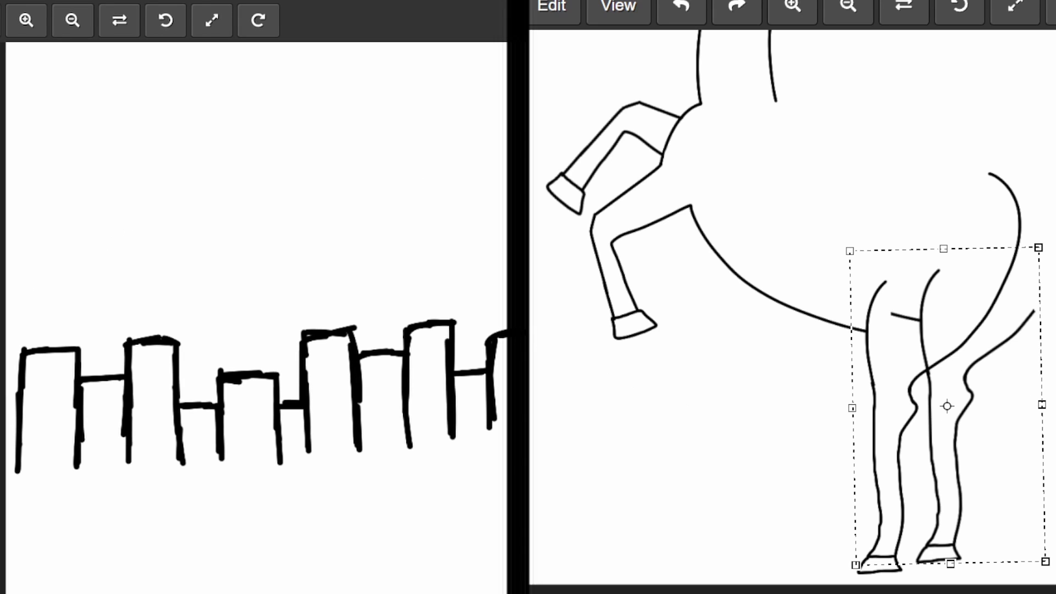
Step: Trim the copied leg's overlapping strokes and join its back edge to the rump, and close the skyline's base with a grey line
key(e)
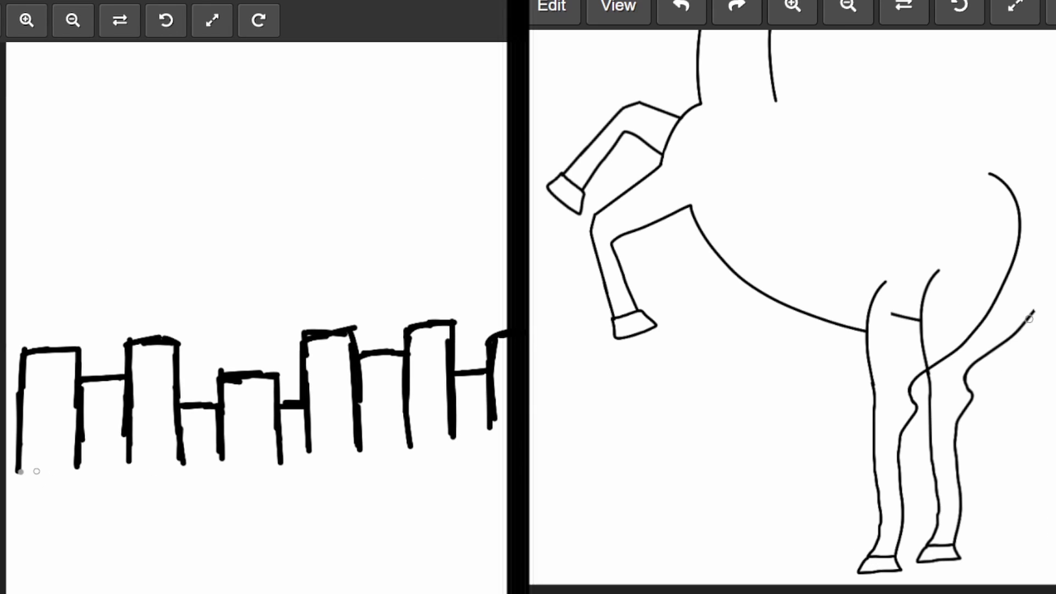
mouse_move(1026, 322)
mouse_down()
mouse_move(1037, 306)
mouse_move(966, 368)
mouse_up()
drag(352, 455, 7, 471)
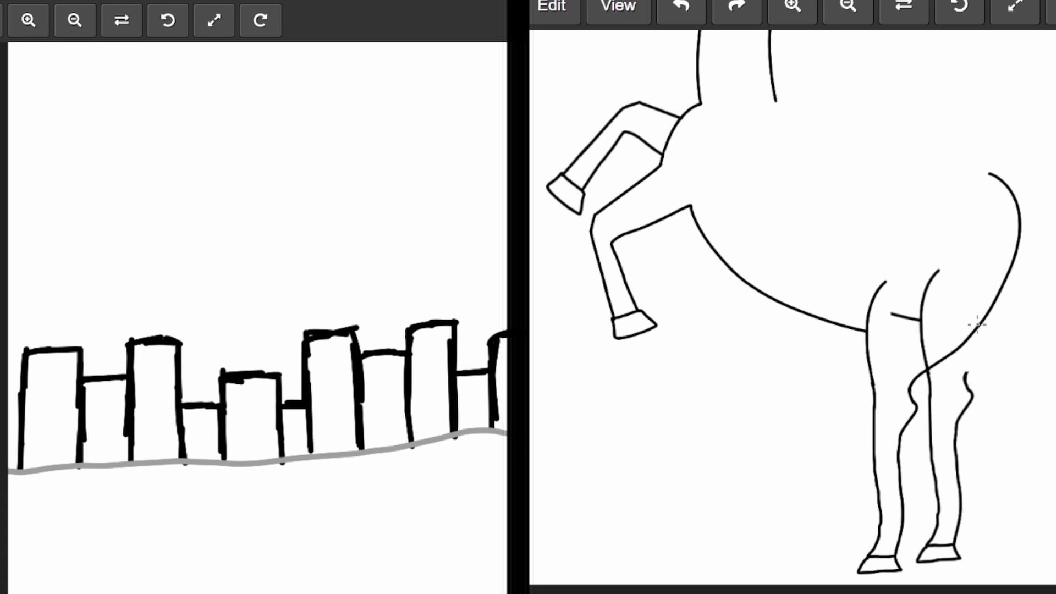
drag(979, 325, 966, 366)
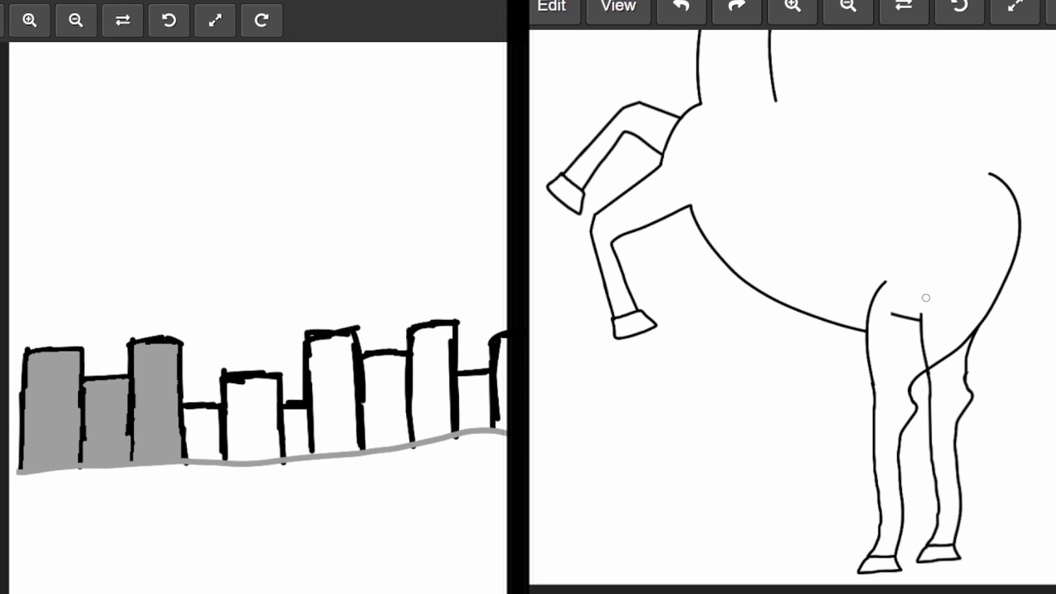
mouse_move(922, 314)
mouse_down()
mouse_move(921, 326)
mouse_move(891, 313)
mouse_move(921, 342)
mouse_move(919, 354)
mouse_move(922, 337)
mouse_move(928, 363)
mouse_up()
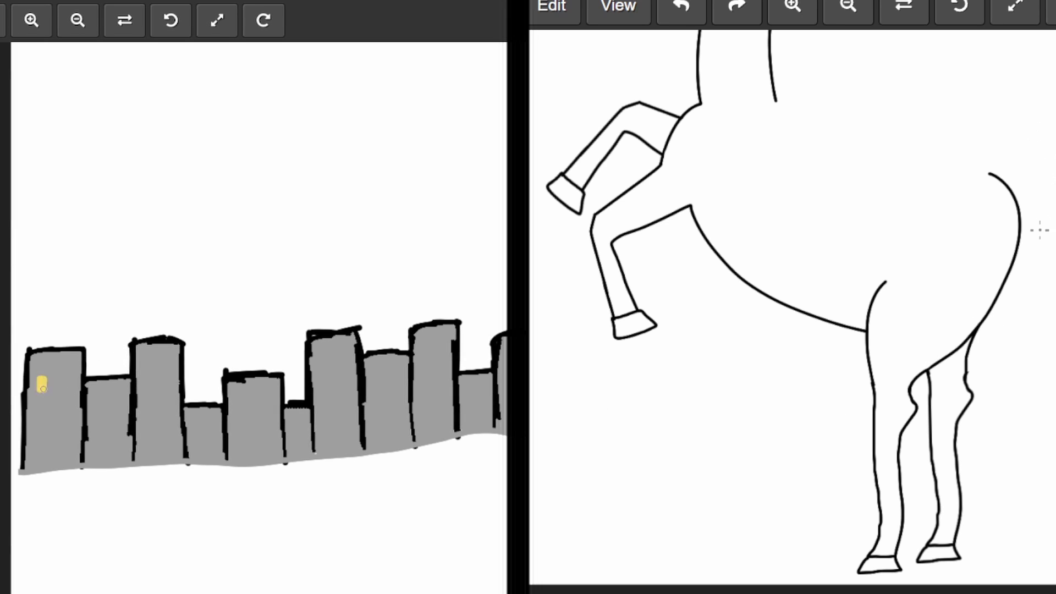
Step: Paint rows of yellow windows on the first seven grey buildings of the skyline
drag(68, 392, 73, 377)
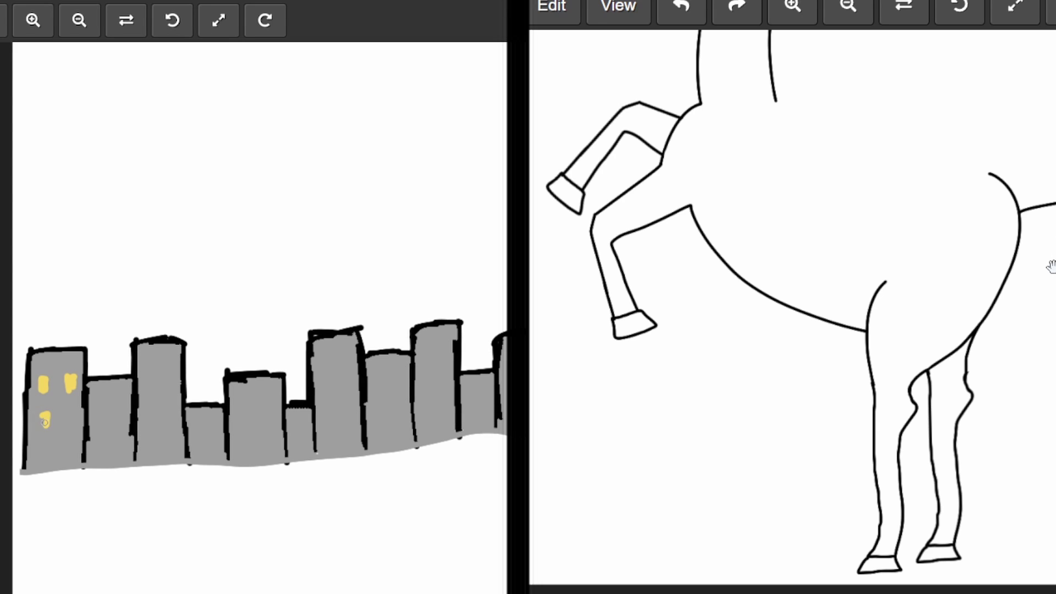
mouse_move(43, 413)
mouse_down()
mouse_move(44, 429)
mouse_move(74, 413)
mouse_move(68, 424)
mouse_up()
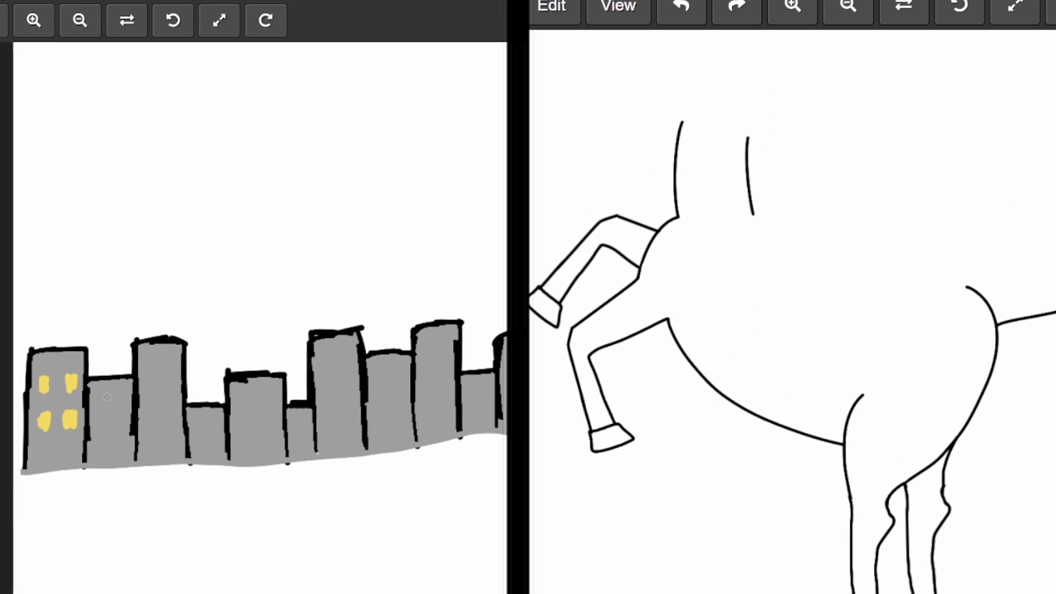
mouse_move(104, 394)
mouse_down()
mouse_move(120, 400)
mouse_move(105, 424)
mouse_move(125, 422)
mouse_up()
drag(151, 363, 170, 360)
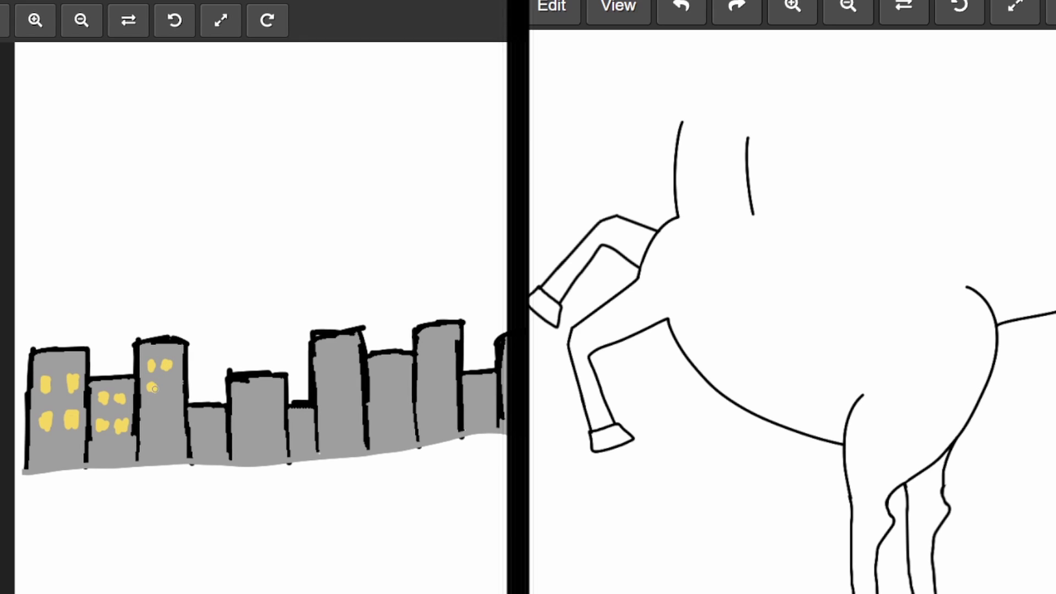
drag(149, 414, 173, 411)
mouse_move(148, 444)
mouse_down()
mouse_move(174, 440)
mouse_move(217, 419)
mouse_move(202, 439)
mouse_move(217, 433)
mouse_move(218, 443)
mouse_move(248, 402)
mouse_move(271, 408)
mouse_move(247, 425)
mouse_move(272, 422)
mouse_move(253, 438)
mouse_move(270, 447)
mouse_move(302, 420)
mouse_move(310, 441)
mouse_up()
click(202, 440)
mouse_move(328, 361)
mouse_down()
mouse_move(355, 358)
mouse_move(328, 380)
mouse_move(350, 375)
mouse_move(356, 385)
mouse_move(334, 409)
mouse_move(357, 406)
mouse_move(355, 397)
mouse_move(329, 420)
mouse_move(361, 426)
mouse_up()
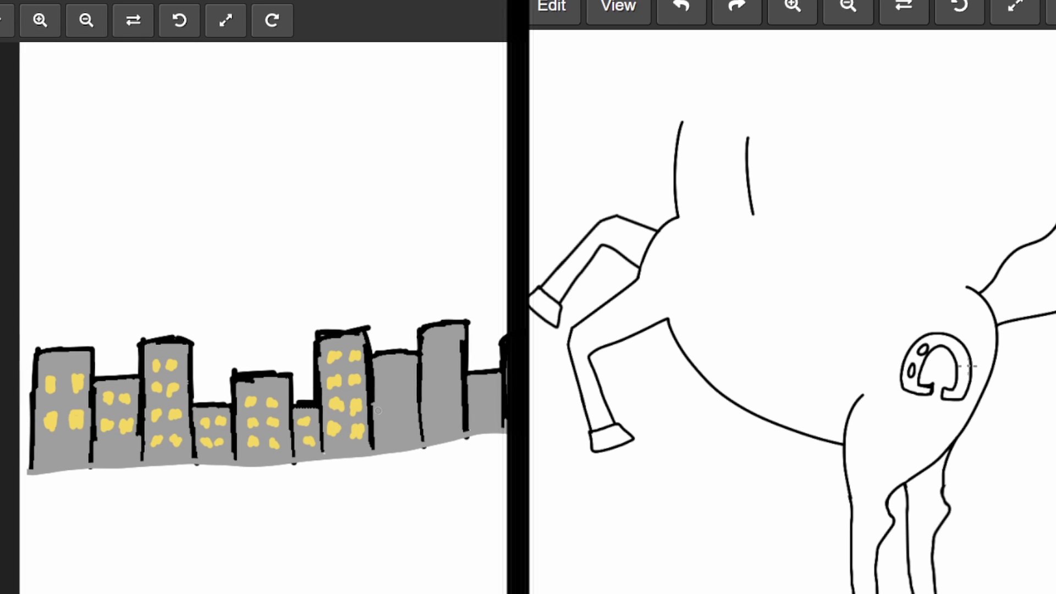
Step: Paint yellow windows on the remaining skyline buildings, and draw the horse's back as a curve from the neck to the rump
click(386, 377)
drag(385, 377, 413, 371)
drag(386, 405, 409, 406)
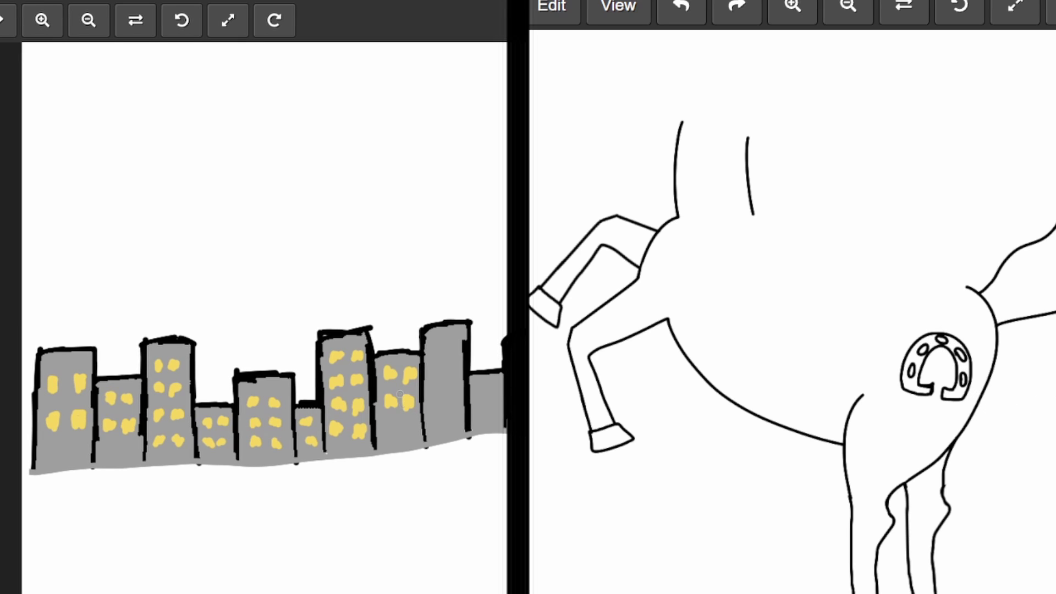
drag(389, 430, 395, 430)
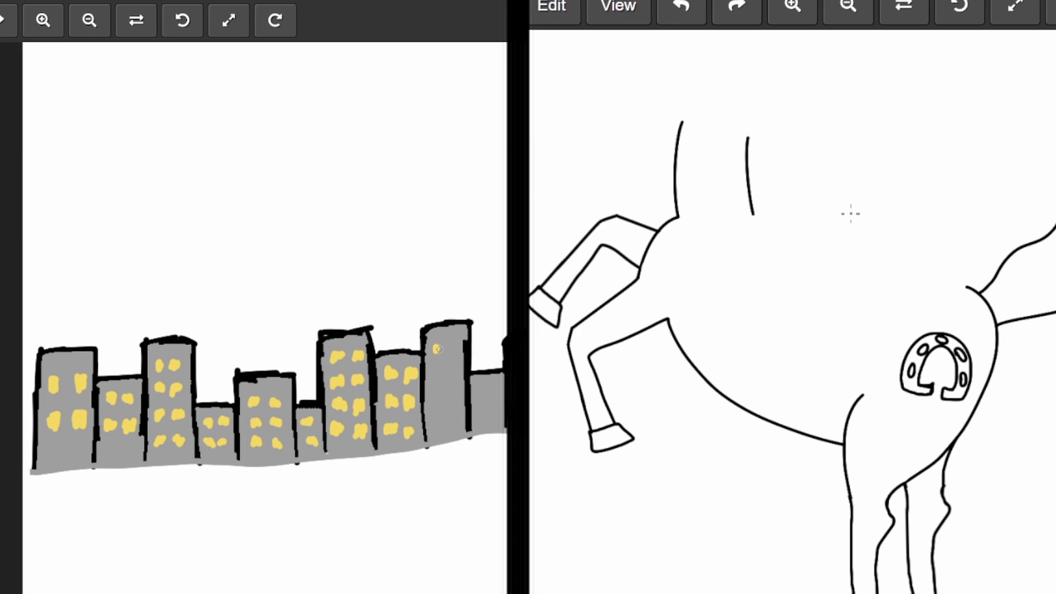
drag(438, 347, 457, 351)
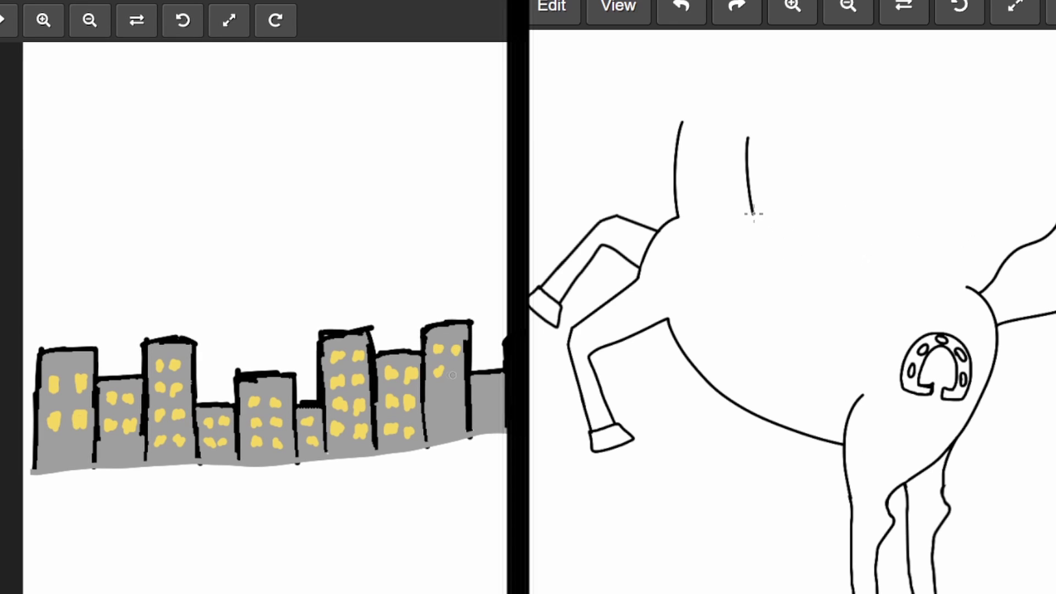
mouse_move(753, 215)
mouse_down()
mouse_move(803, 247)
mouse_move(900, 275)
mouse_up()
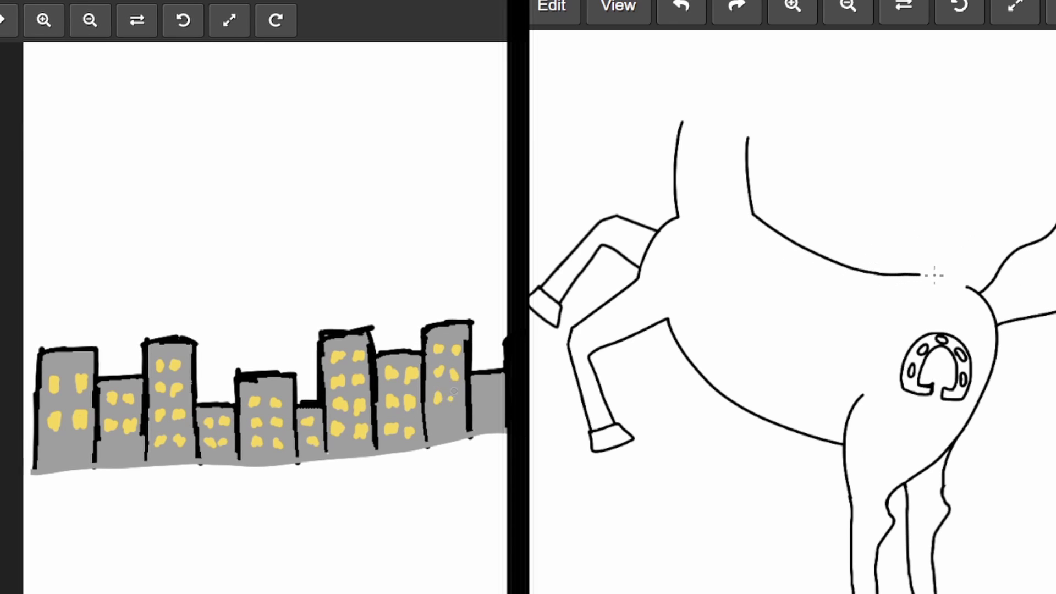
mouse_move(452, 392)
mouse_down()
mouse_move(437, 432)
mouse_move(485, 389)
mouse_move(495, 410)
mouse_up()
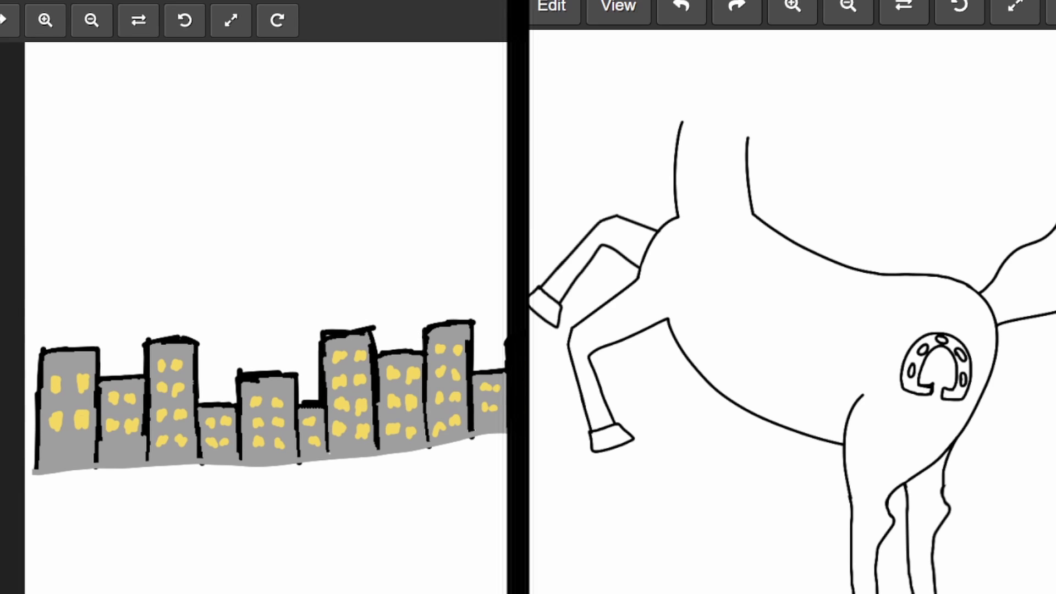
Step: Draw the jawline above the horse's neck and replace the neck's back edge with a curve from the jaw to the back, undoing unsuitable attempts
drag(955, 323, 1046, 332)
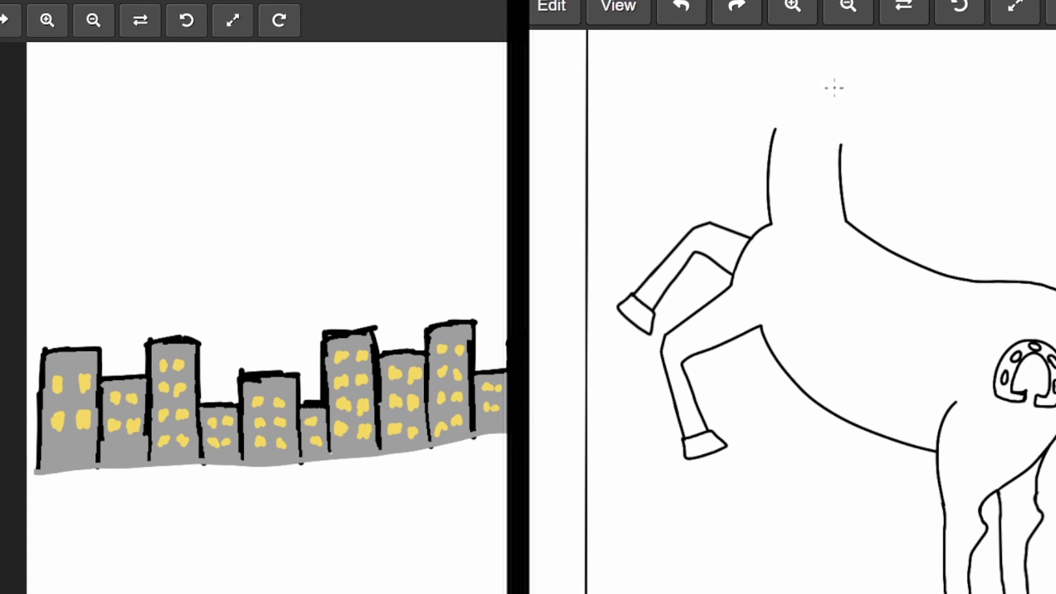
drag(832, 105, 768, 134)
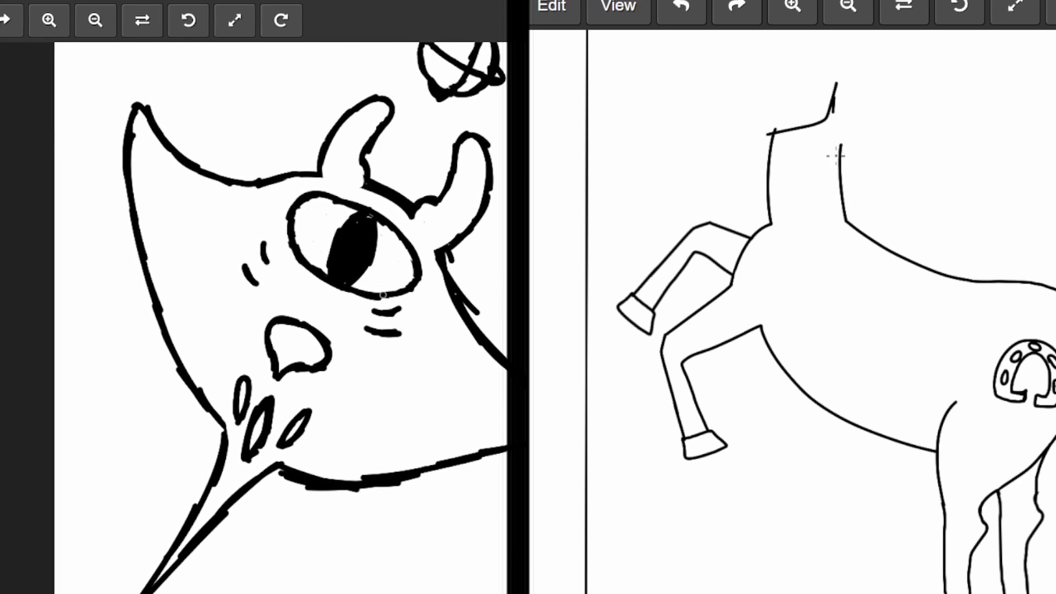
drag(836, 158, 849, 222)
key(ctrl+z)
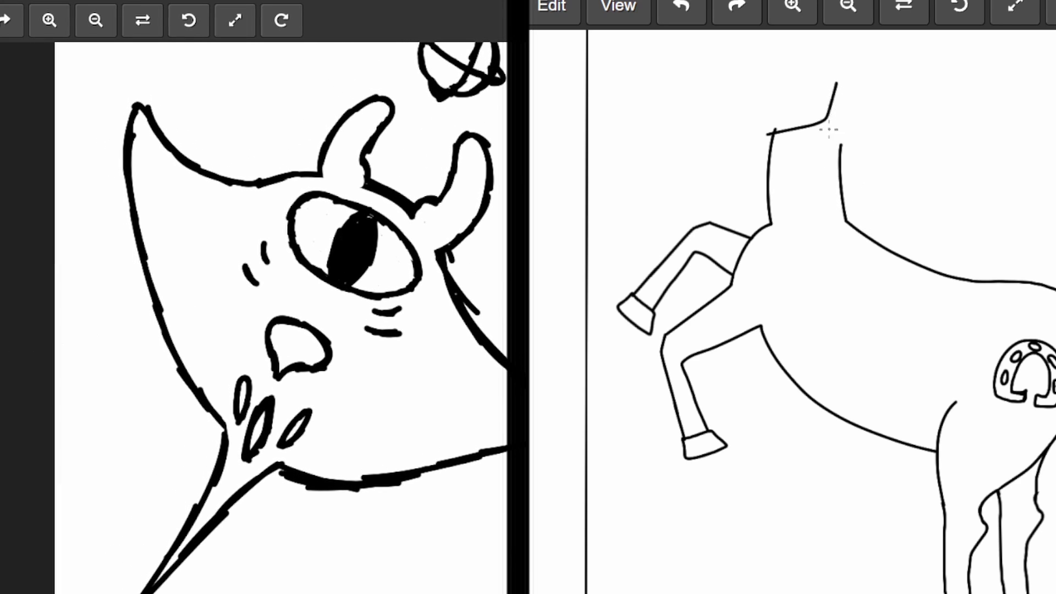
mouse_move(830, 110)
mouse_down()
mouse_move(847, 220)
mouse_move(867, 213)
mouse_up()
key(ctrl+z)
drag(830, 117, 836, 192)
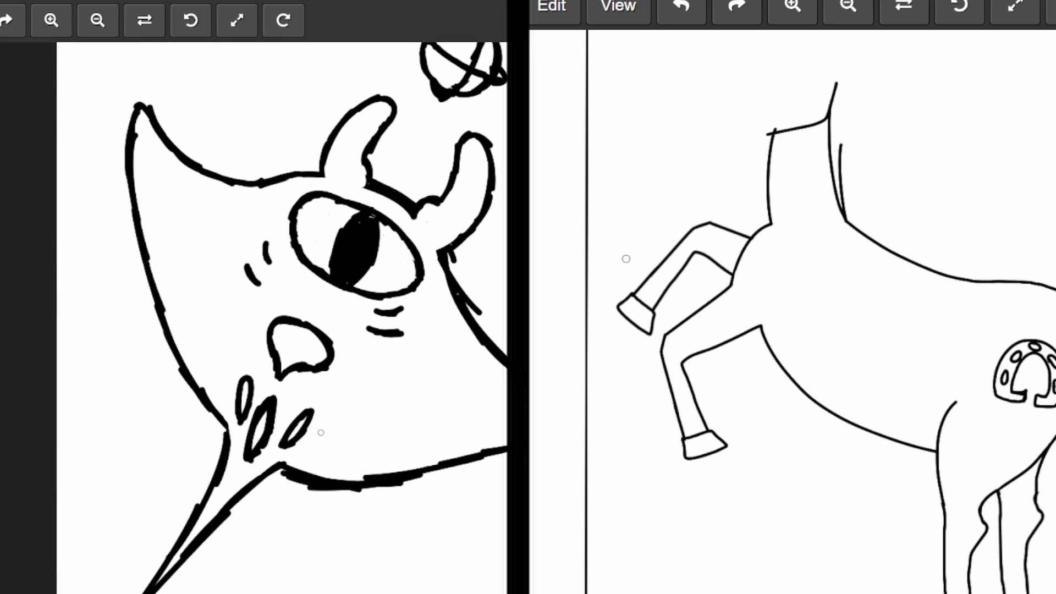
mouse_move(844, 168)
mouse_down()
mouse_move(838, 131)
mouse_move(849, 211)
mouse_up()
Step: Draw dark olive dividing lines across the creature, wavy near both wing tips and curved at the base of the spike
mouse_move(500, 373)
mouse_down()
mouse_move(497, 402)
mouse_move(480, 418)
mouse_move(493, 430)
mouse_move(475, 459)
mouse_up()
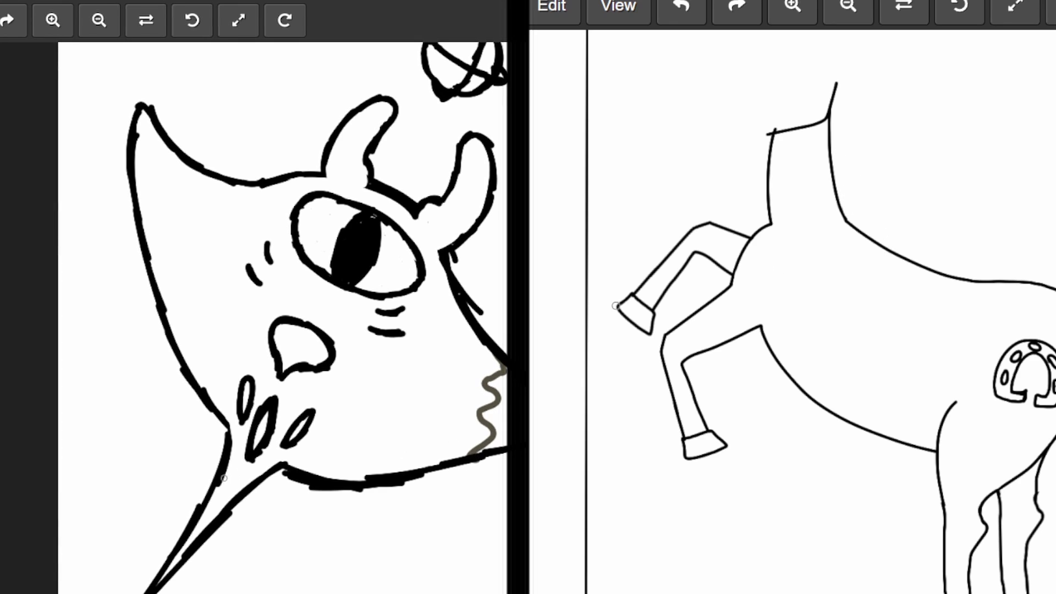
drag(223, 477, 248, 491)
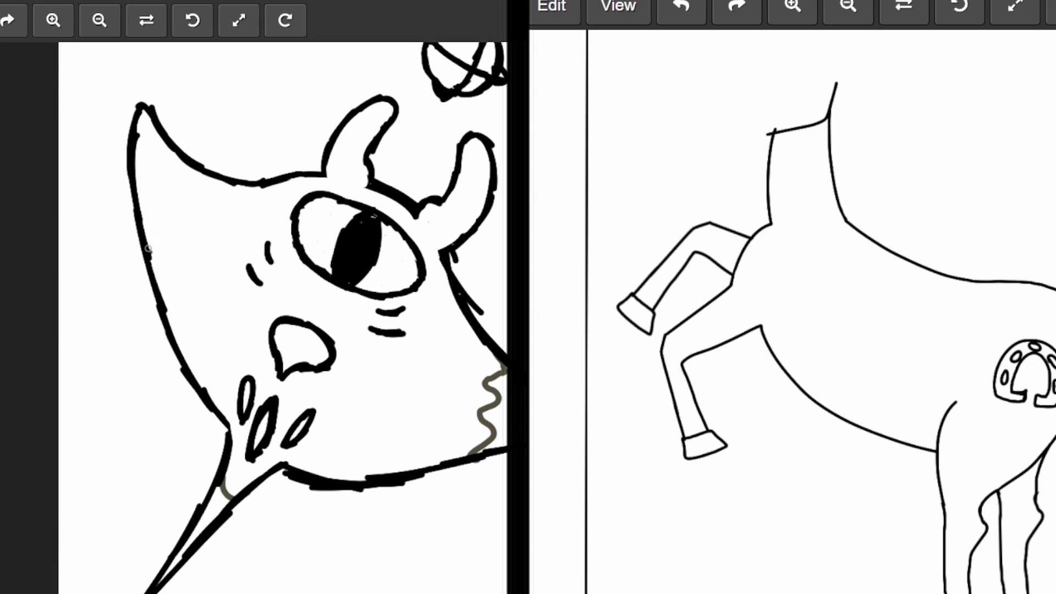
mouse_move(148, 246)
mouse_down()
mouse_move(155, 215)
mouse_move(171, 210)
mouse_move(162, 191)
mouse_move(190, 165)
mouse_up()
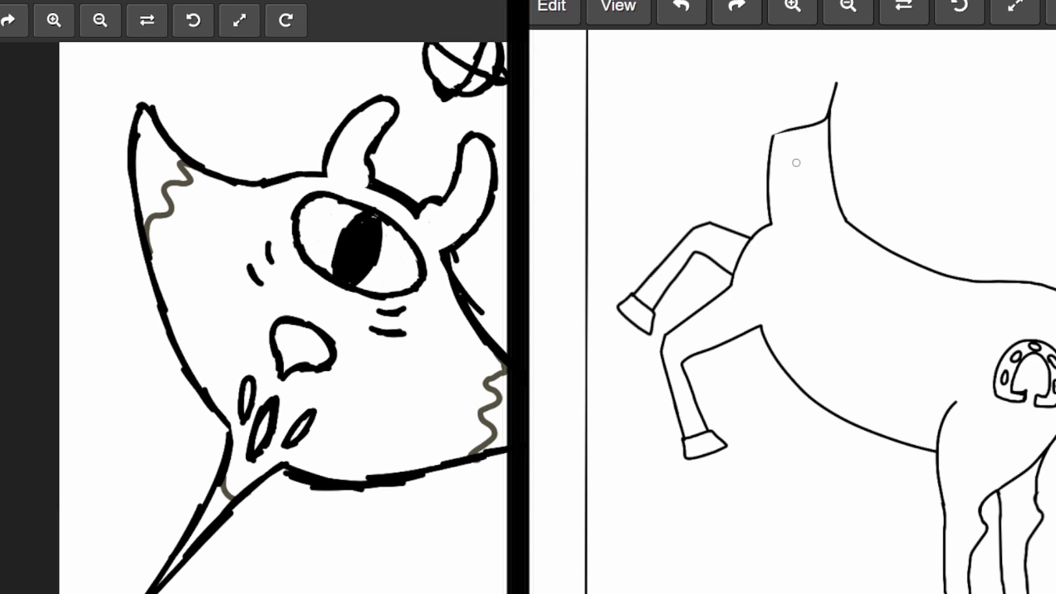
Step: Extend the front of the horse's jawline into a short upturned chin, undoing the last extension
drag(782, 130, 768, 134)
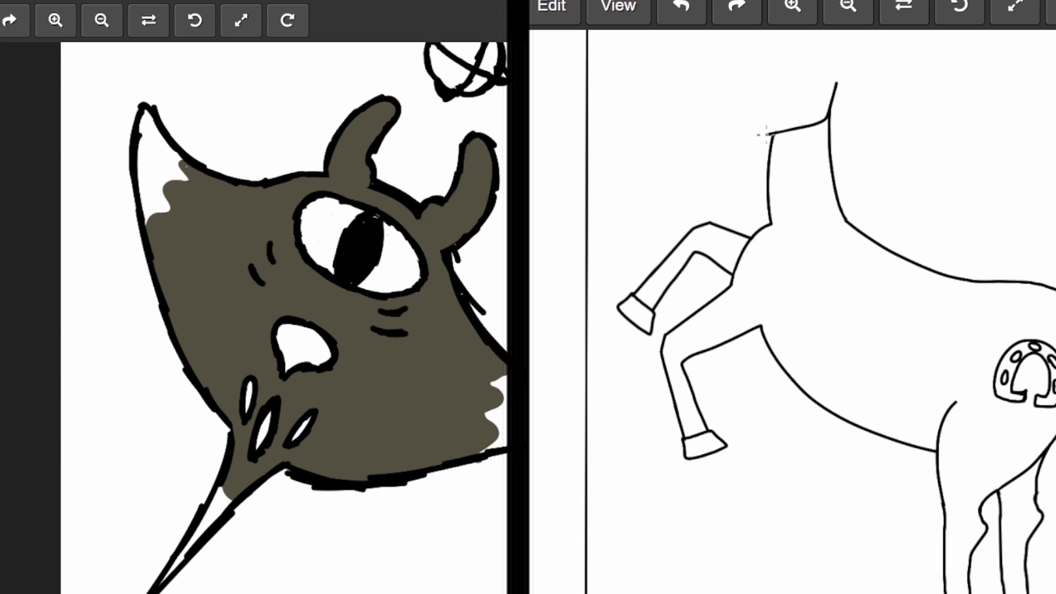
drag(767, 135, 763, 129)
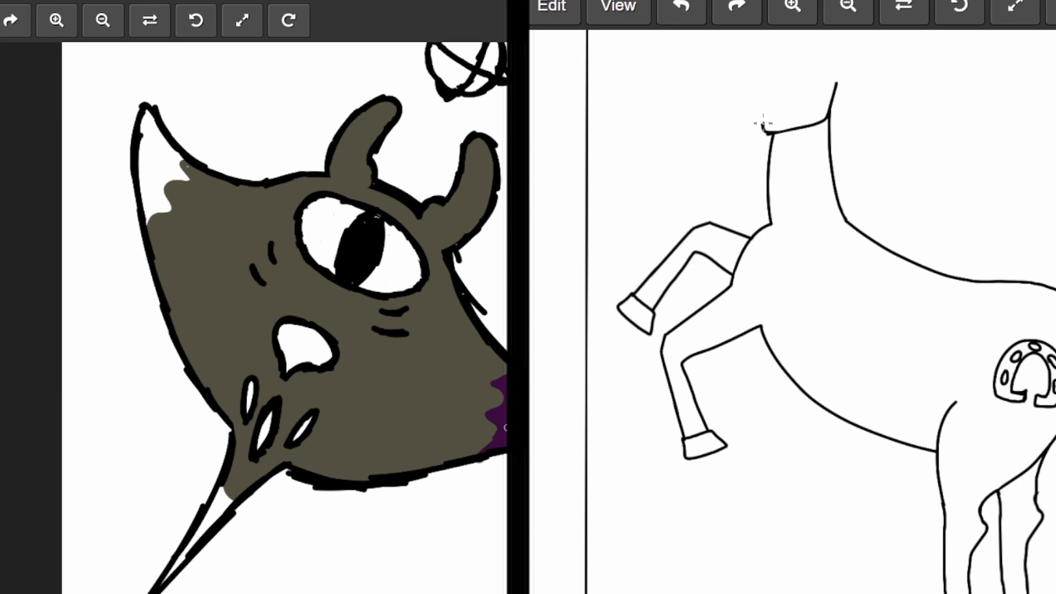
drag(763, 122, 764, 117)
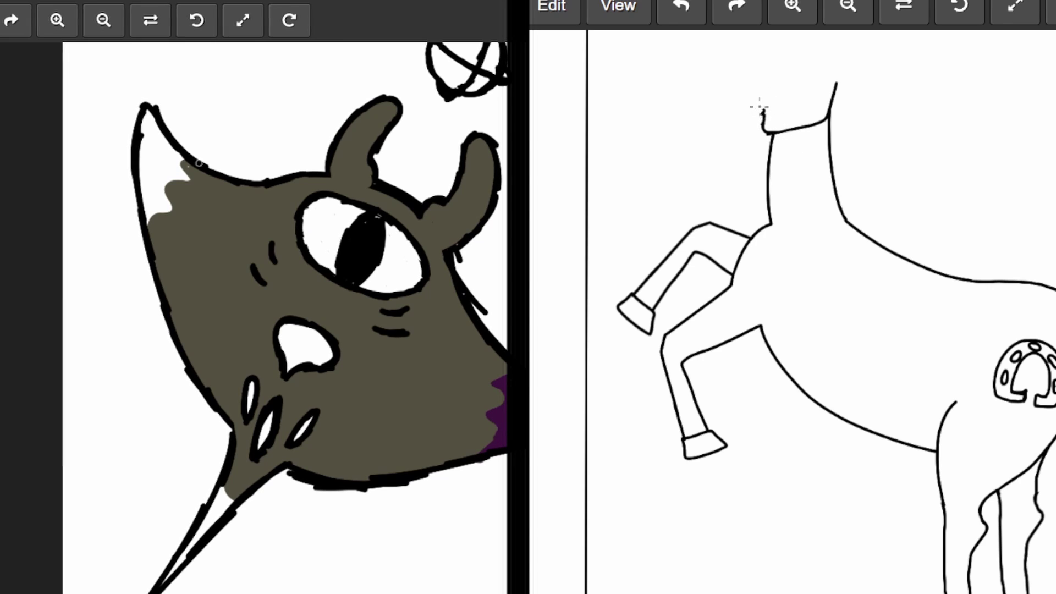
drag(760, 107, 762, 104)
key(ctrl+z)
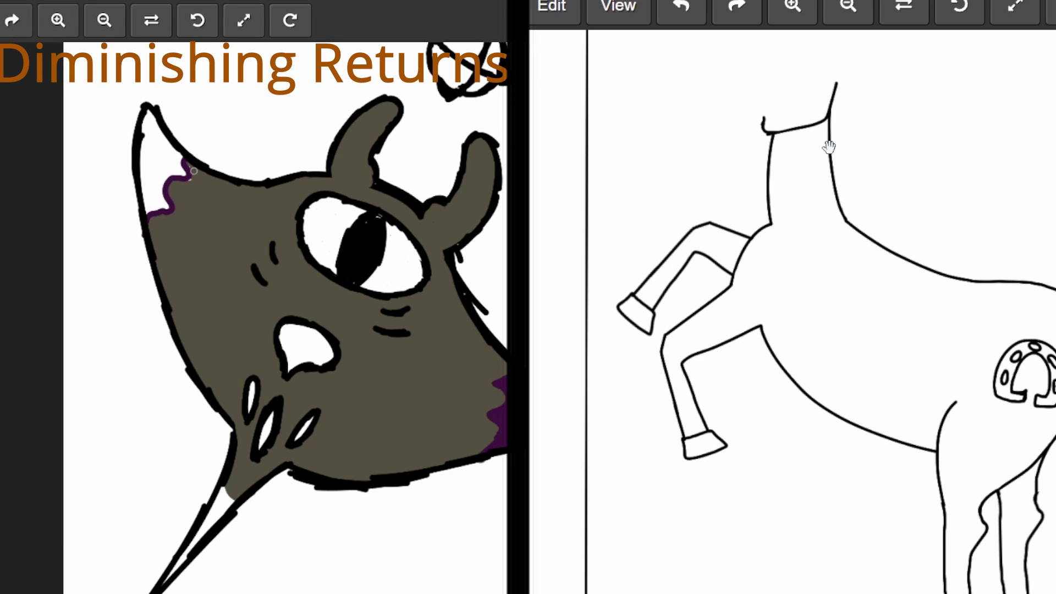
drag(831, 146, 847, 225)
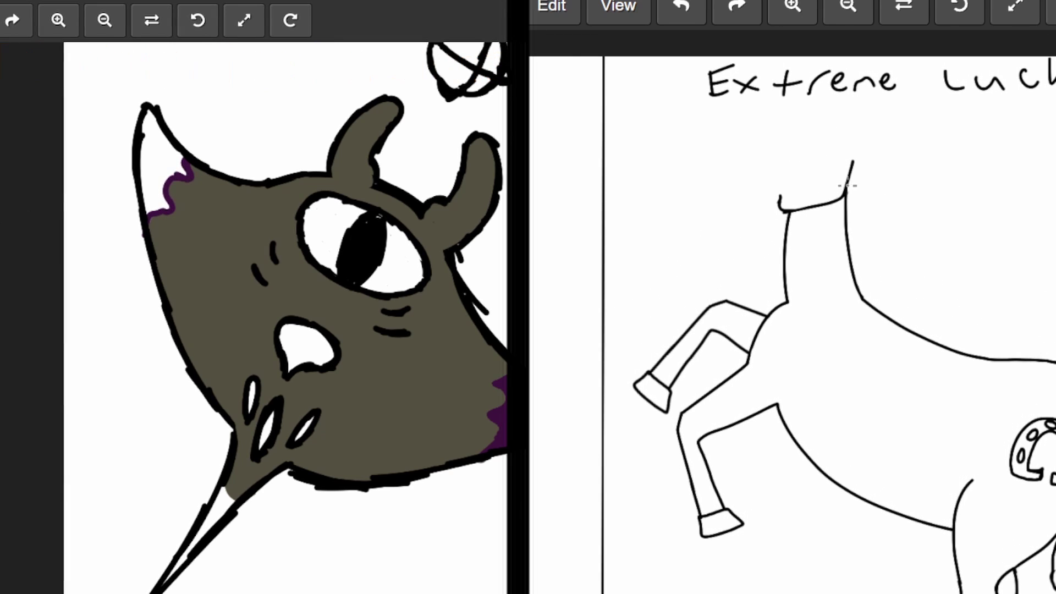
Step: Draw the horse's rounded human-like head and a face profile with forehead and nose, undoing and redrawing the unsuitable forehead strokes
mouse_move(847, 128)
mouse_down()
mouse_move(809, 110)
mouse_move(795, 115)
mouse_up()
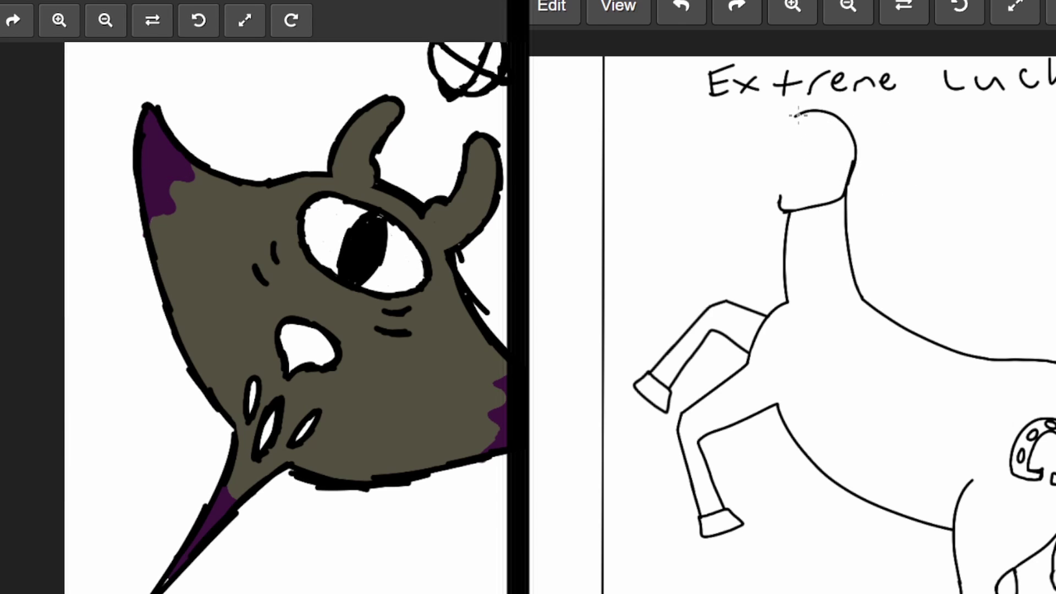
drag(796, 116, 784, 145)
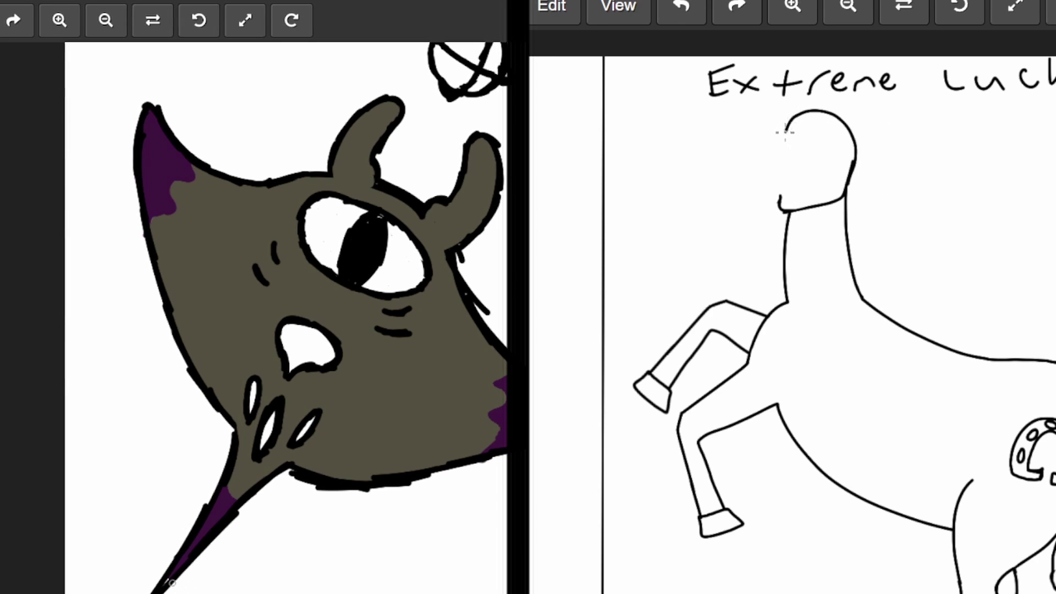
key(ctrl+z)
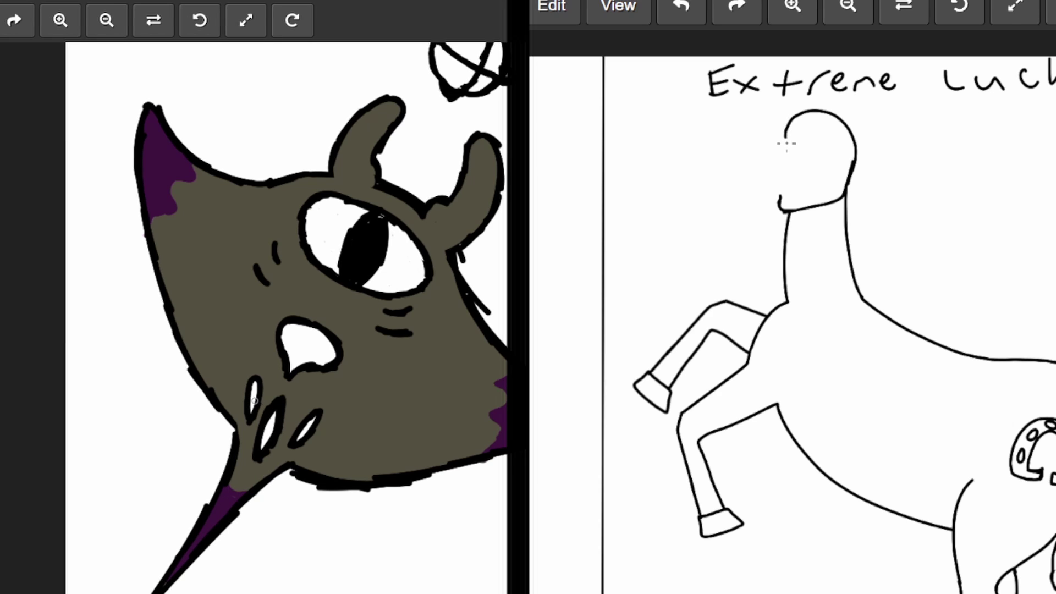
drag(786, 122, 784, 153)
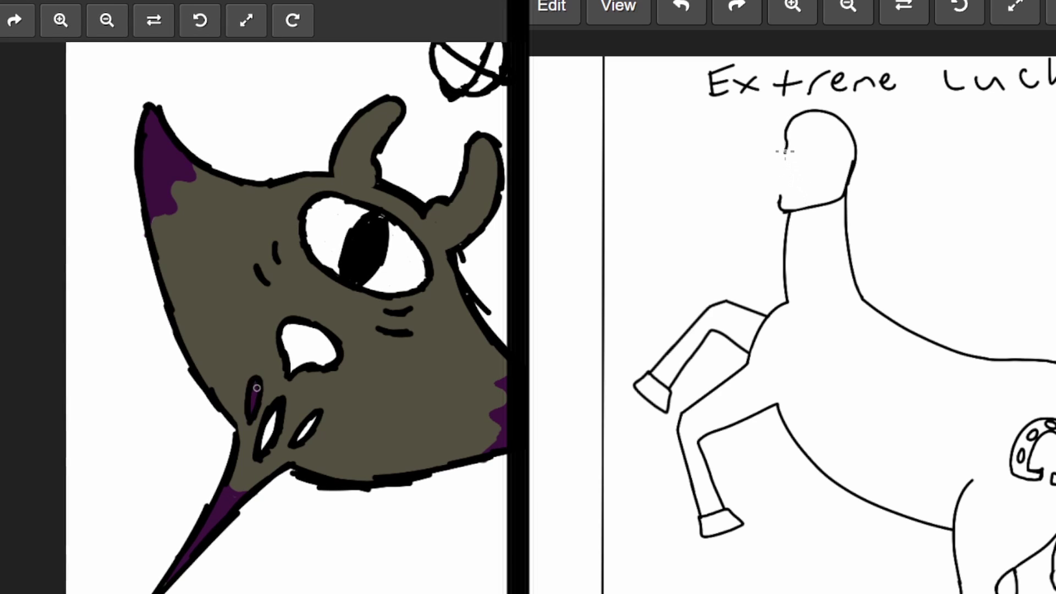
drag(787, 144, 783, 162)
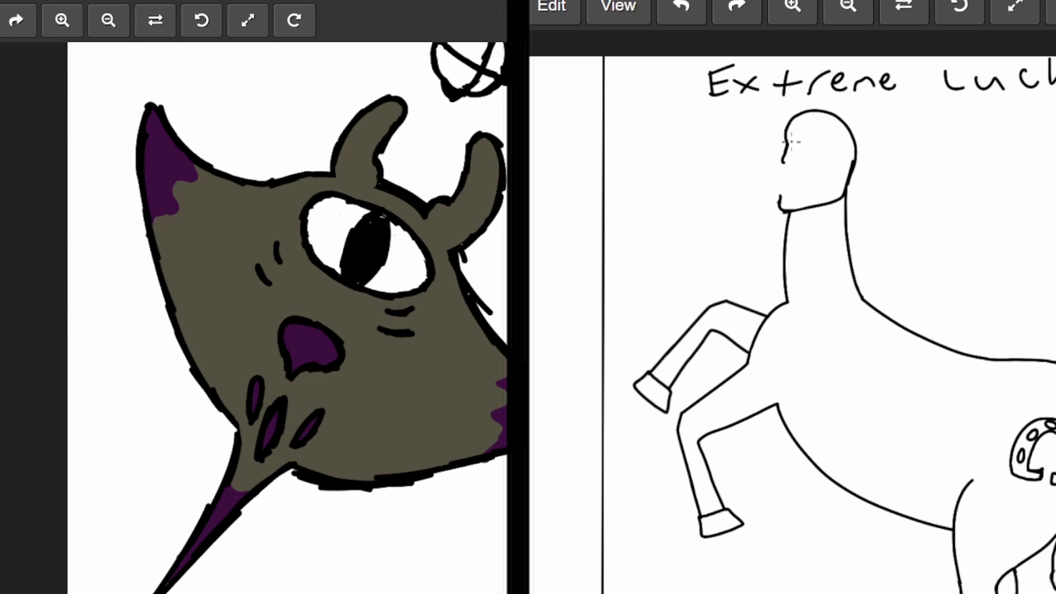
key(ctrl+z)
key(ctrl+z)
mouse_move(789, 123)
mouse_down()
mouse_move(779, 165)
mouse_move(793, 173)
mouse_up()
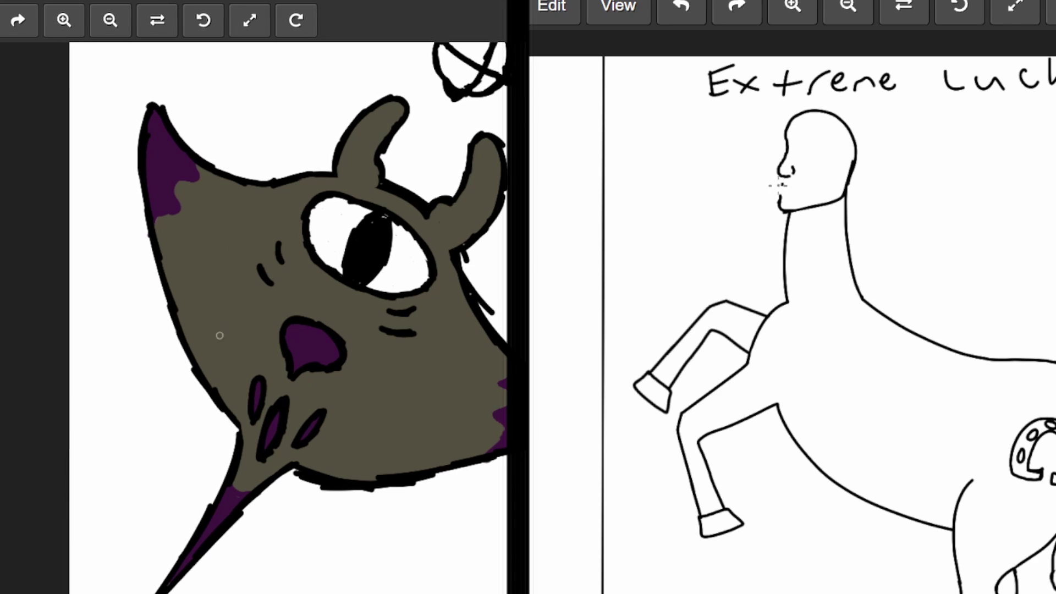
Step: Draw two curved purple crescent markings on the creature's body, one along each wing
mouse_move(209, 343)
mouse_down()
mouse_move(207, 258)
mouse_move(217, 274)
mouse_move(209, 257)
mouse_move(235, 210)
mouse_move(220, 291)
mouse_up()
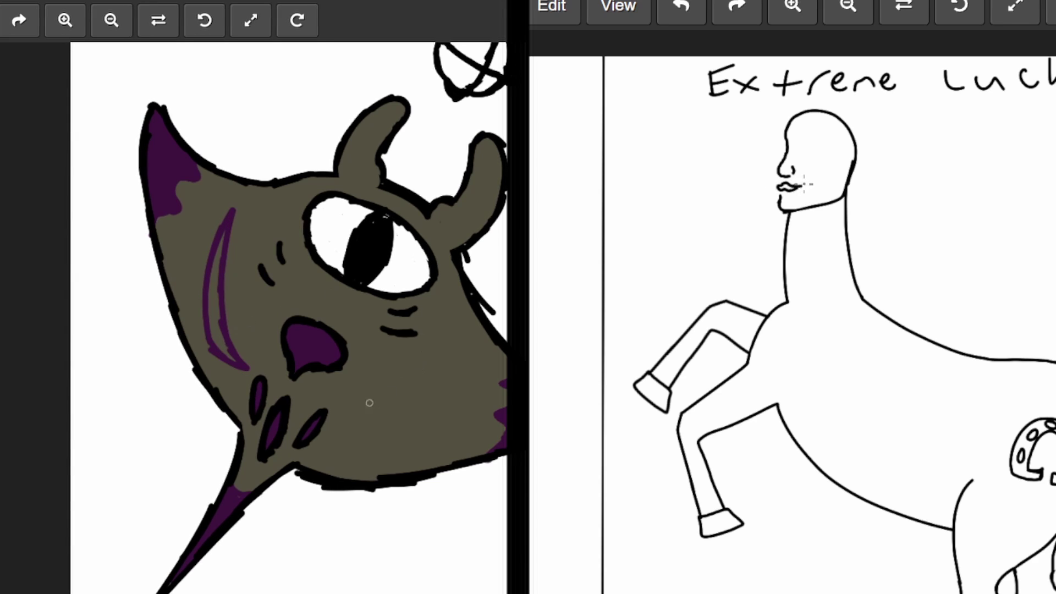
mouse_move(343, 409)
mouse_down()
mouse_move(367, 415)
mouse_move(433, 376)
mouse_up()
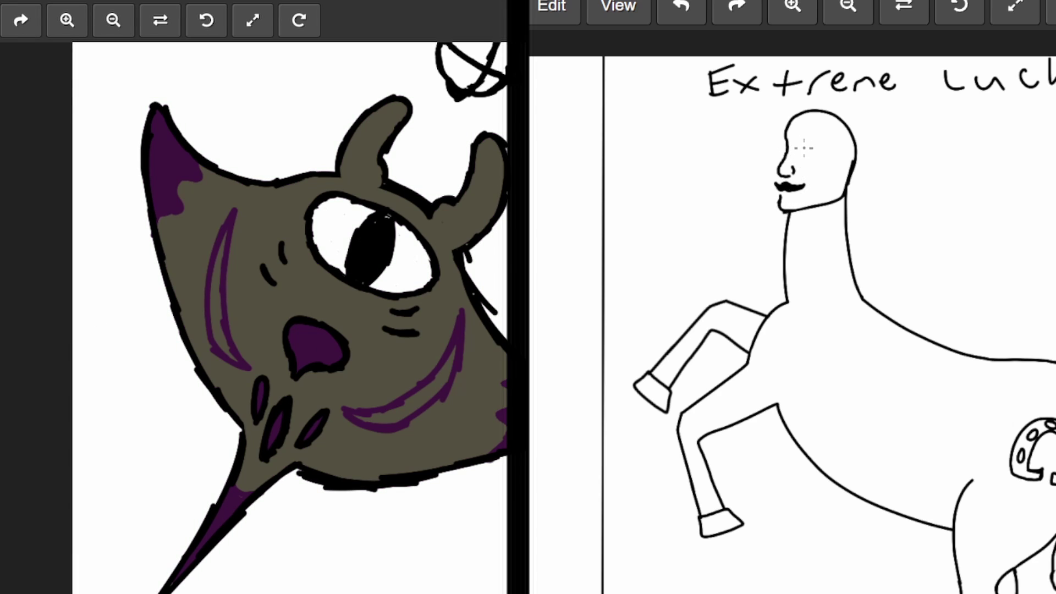
Step: Draw the horse's arched eye with lashes, redoing the first arch, and add a purple ring inside the sphere above the creature
drag(802, 157, 816, 160)
key(ctrl+z)
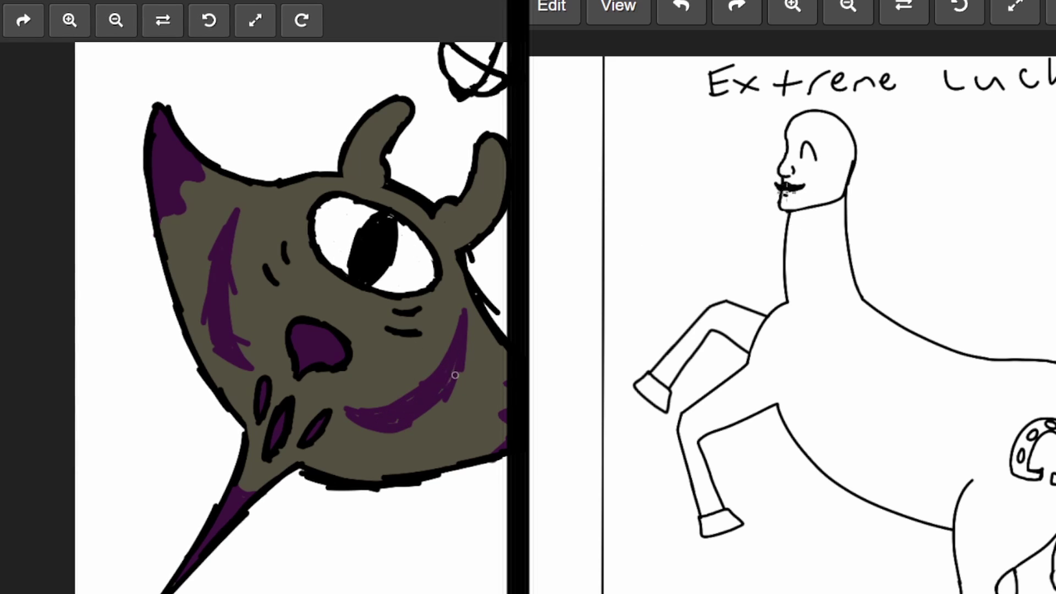
drag(801, 160, 813, 162)
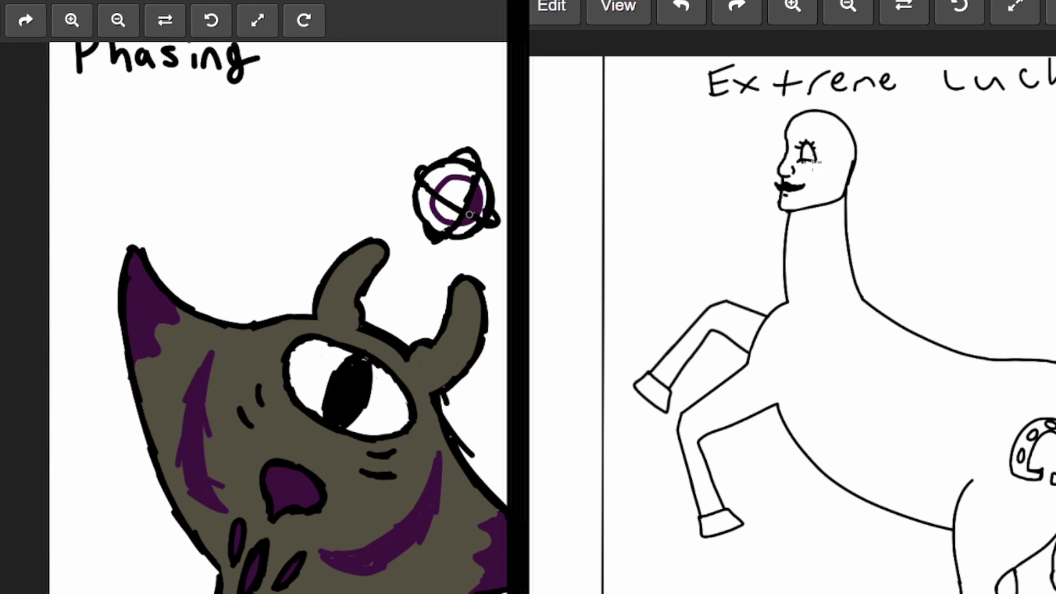
drag(816, 160, 818, 166)
mouse_move(456, 195)
mouse_down()
mouse_move(450, 208)
mouse_move(460, 190)
mouse_move(450, 186)
mouse_move(475, 192)
mouse_move(447, 183)
mouse_up()
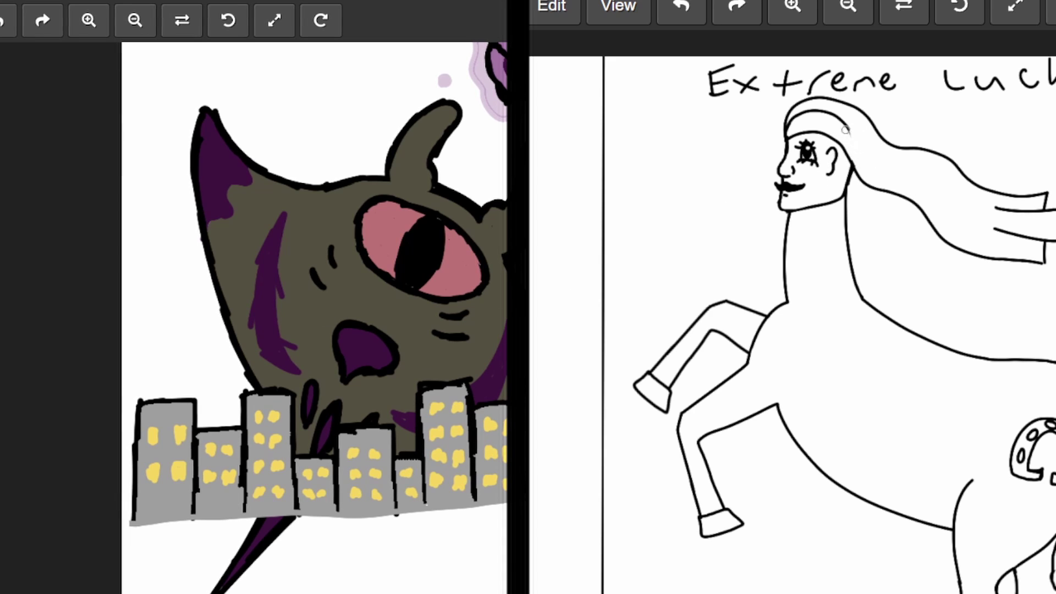
Step: Erase the extra inner curve in the hair, redraw the hairline around the ear, and fade the third building where it overlaps the creature
drag(809, 110, 828, 110)
scroll(470, 552, up, 2)
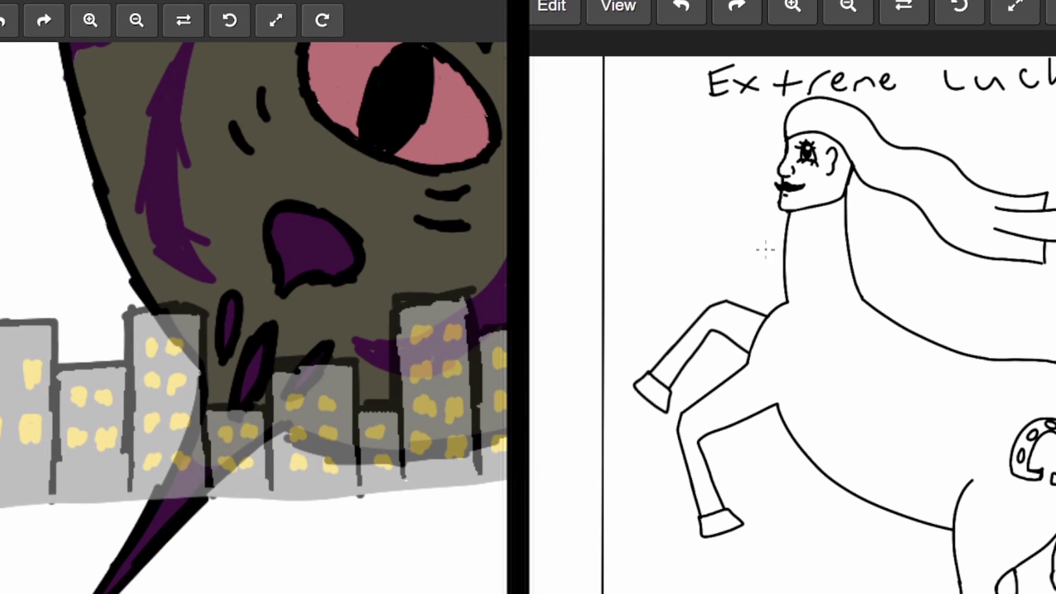
mouse_move(154, 307)
mouse_down()
mouse_move(190, 350)
mouse_move(160, 297)
mouse_move(185, 304)
mouse_up()
drag(818, 133, 819, 164)
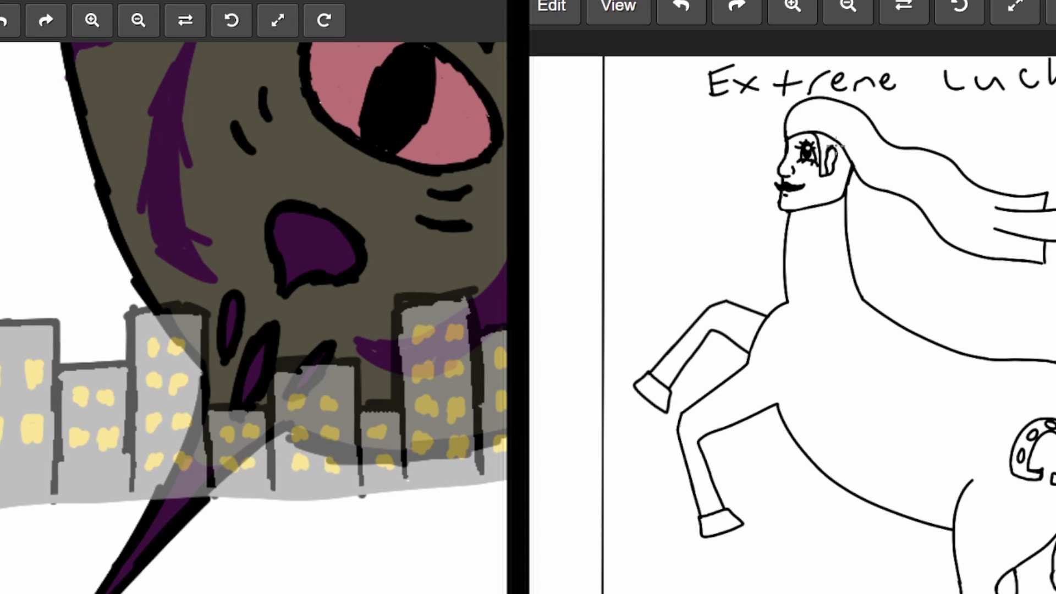
mouse_move(155, 307)
mouse_down()
mouse_move(200, 360)
mouse_move(165, 308)
mouse_move(208, 356)
mouse_move(215, 347)
mouse_up()
drag(841, 185, 930, 221)
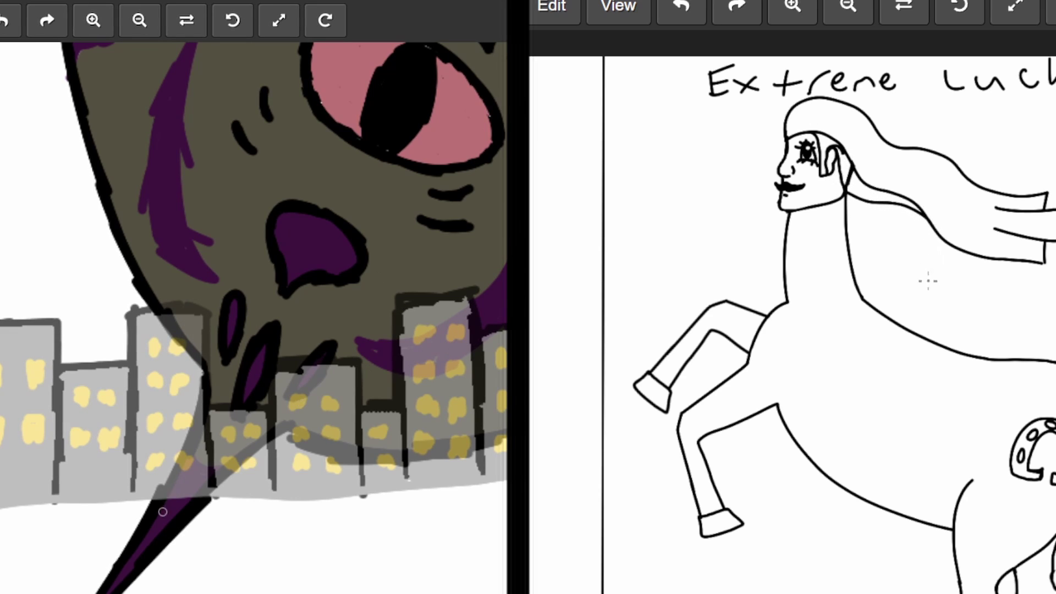
Step: Remove the surplus hairline strokes around and behind the ear, and fade the skyline over the creature's spike and lower body
mouse_move(157, 514)
mouse_down()
mouse_move(176, 489)
mouse_move(181, 512)
mouse_move(214, 476)
mouse_move(197, 508)
mouse_move(238, 461)
mouse_move(306, 424)
mouse_move(266, 437)
mouse_move(199, 502)
mouse_move(243, 432)
mouse_move(223, 424)
mouse_move(242, 400)
mouse_move(280, 393)
mouse_move(267, 420)
mouse_move(199, 465)
mouse_move(301, 388)
mouse_move(287, 373)
mouse_move(301, 345)
mouse_up()
drag(823, 134, 846, 146)
drag(320, 379, 346, 360)
drag(846, 150, 830, 142)
mouse_move(263, 431)
mouse_down()
mouse_move(373, 452)
mouse_move(505, 414)
mouse_up()
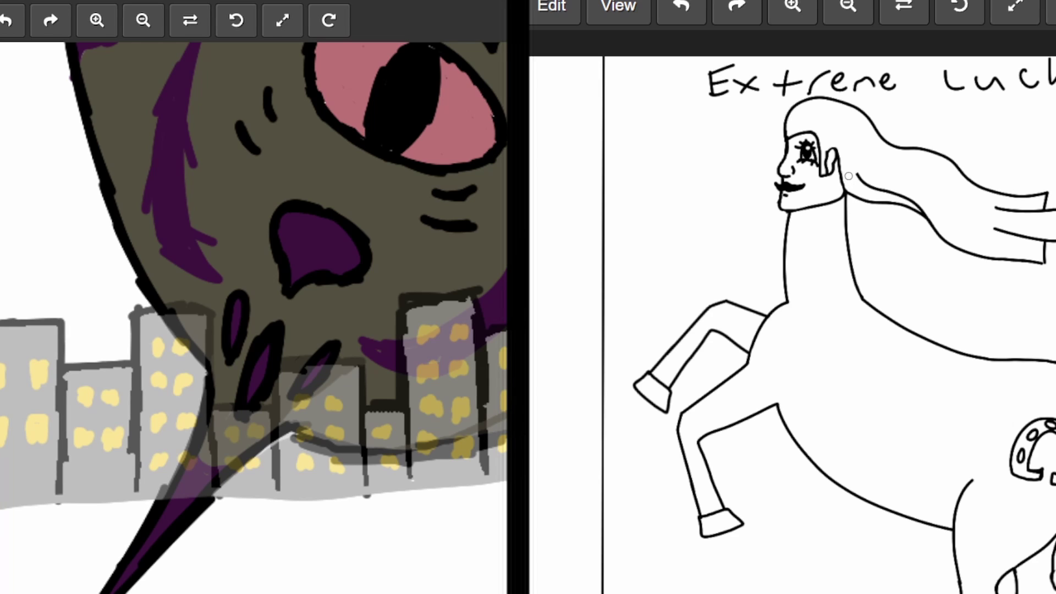
key(ctrl+z)
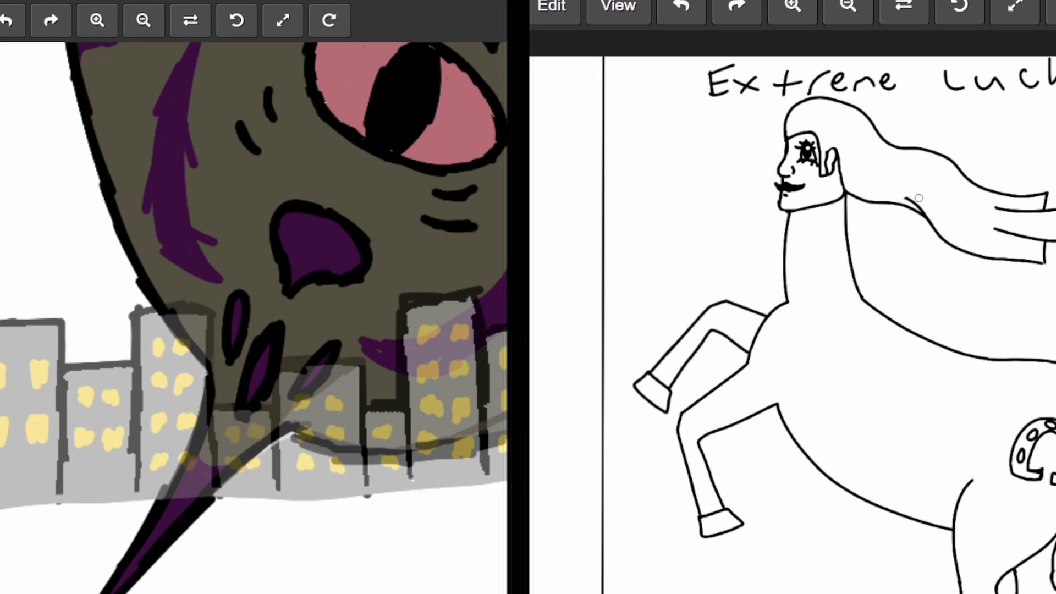
key(ctrl+z)
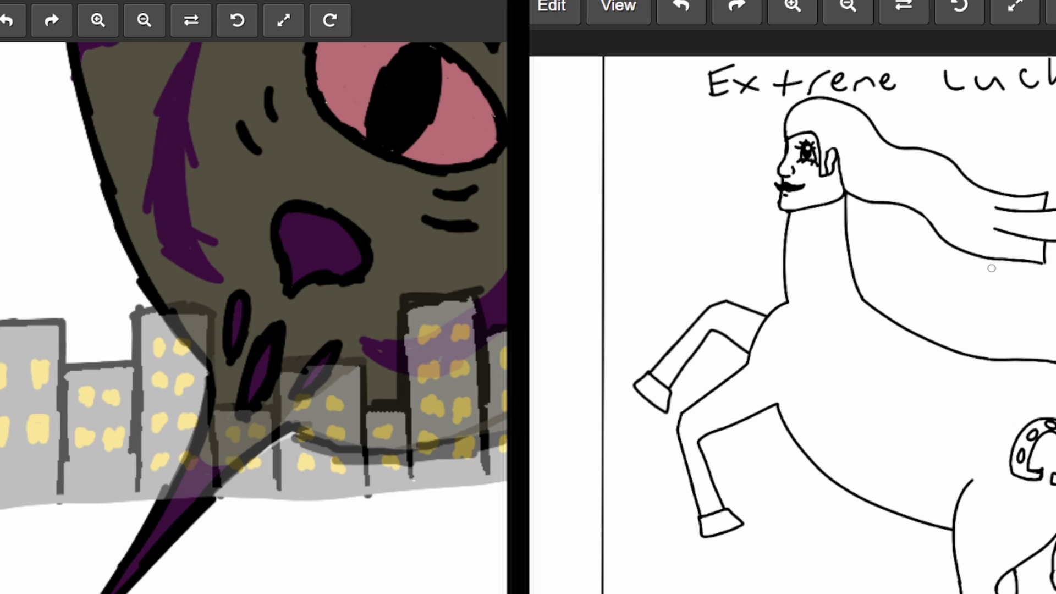
Step: Fade the tall building and its neighbour where they overlap the creature so that the body shows through
mouse_move(500, 438)
mouse_down()
mouse_move(377, 459)
mouse_move(336, 456)
mouse_move(295, 433)
mouse_move(382, 457)
mouse_move(503, 427)
mouse_up()
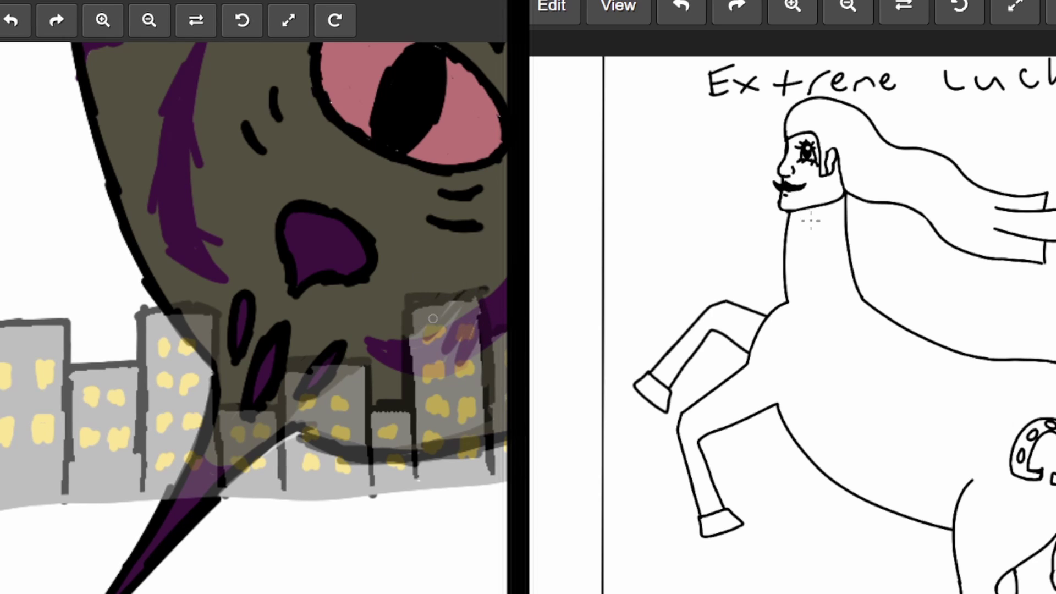
mouse_move(423, 329)
mouse_down()
mouse_move(417, 360)
mouse_move(408, 345)
mouse_move(419, 446)
mouse_up()
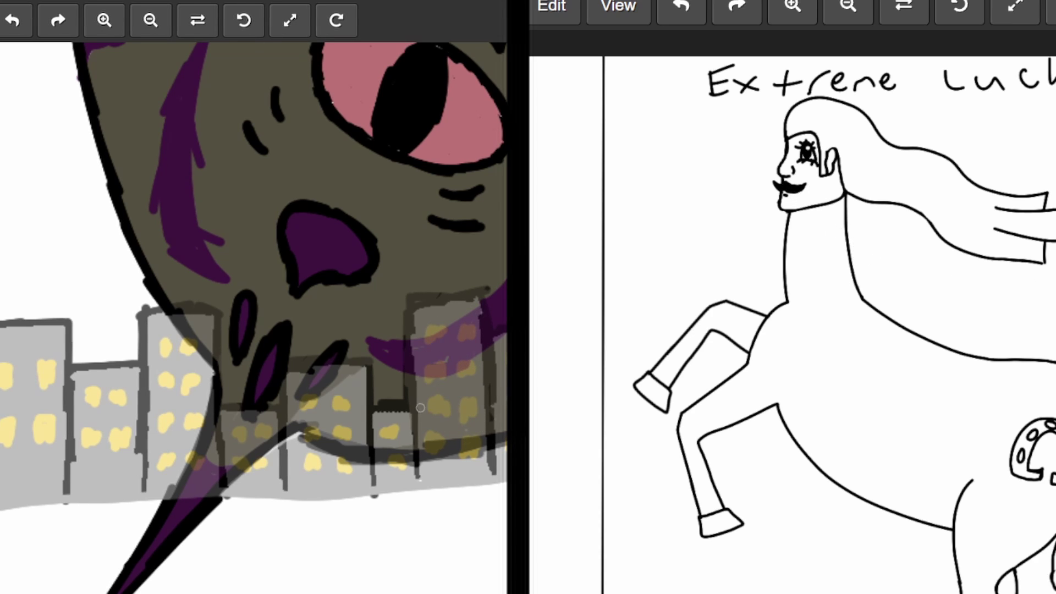
mouse_move(411, 434)
mouse_down()
mouse_move(394, 440)
mouse_move(376, 421)
mouse_move(383, 433)
mouse_up()
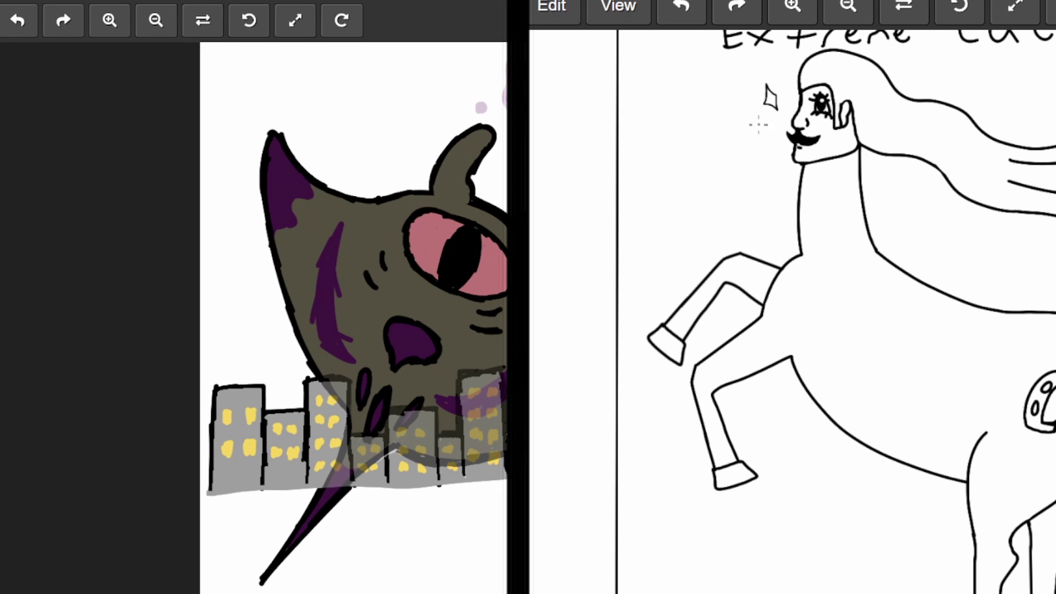
Step: Draw a second small diamond sparkle in front of the horse's face, and fill the rectangle below the skyline with dark gray
drag(763, 117, 776, 138)
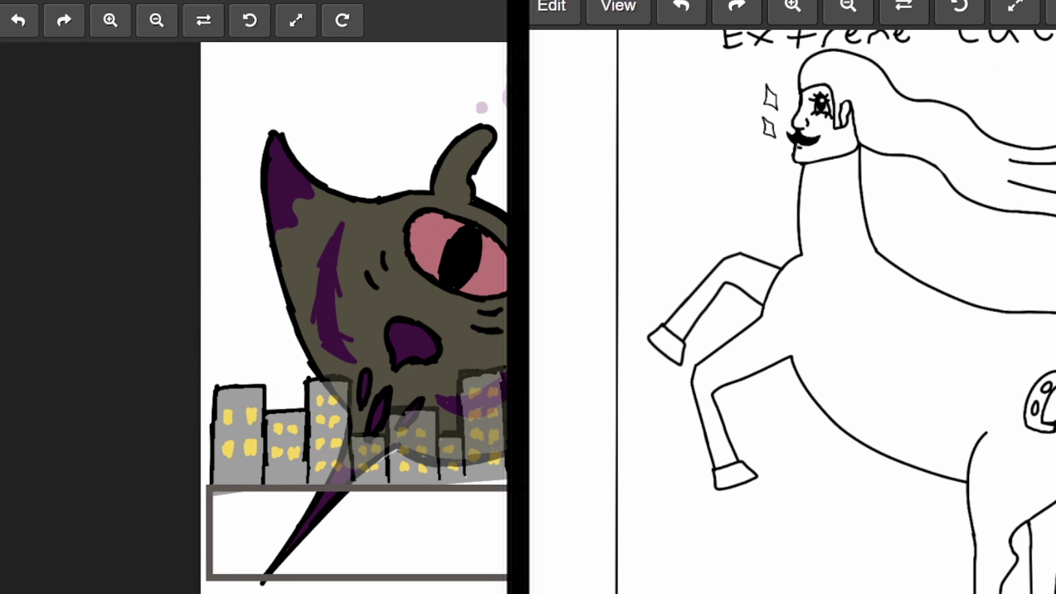
drag(825, 308, 795, 311)
click(410, 532)
click(252, 529)
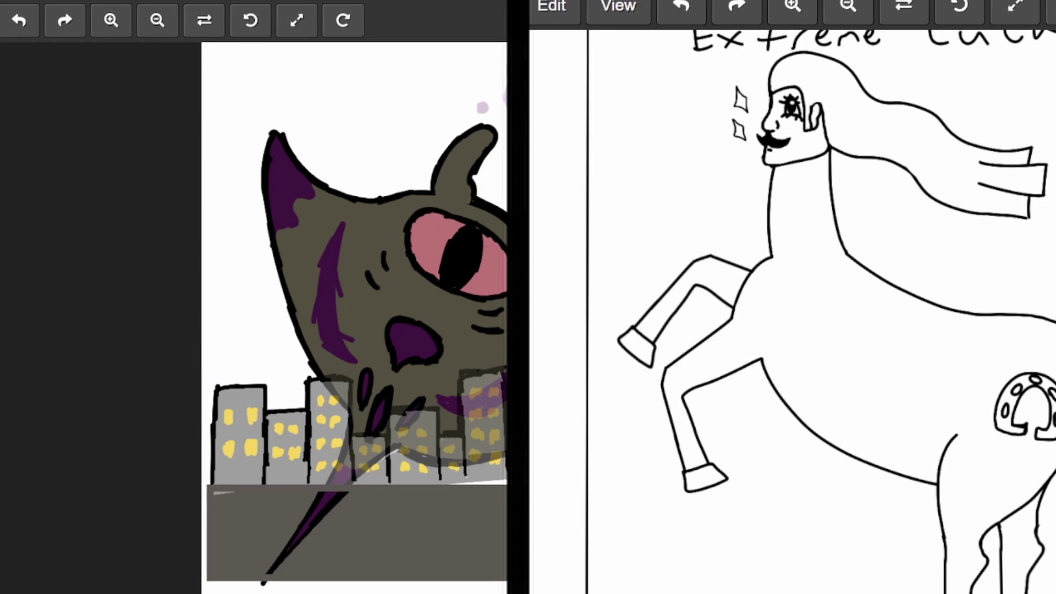
Step: Paint dark gray over the light patch and the creature's spike inside the ground rectangle
scroll(351, 568, up, 3)
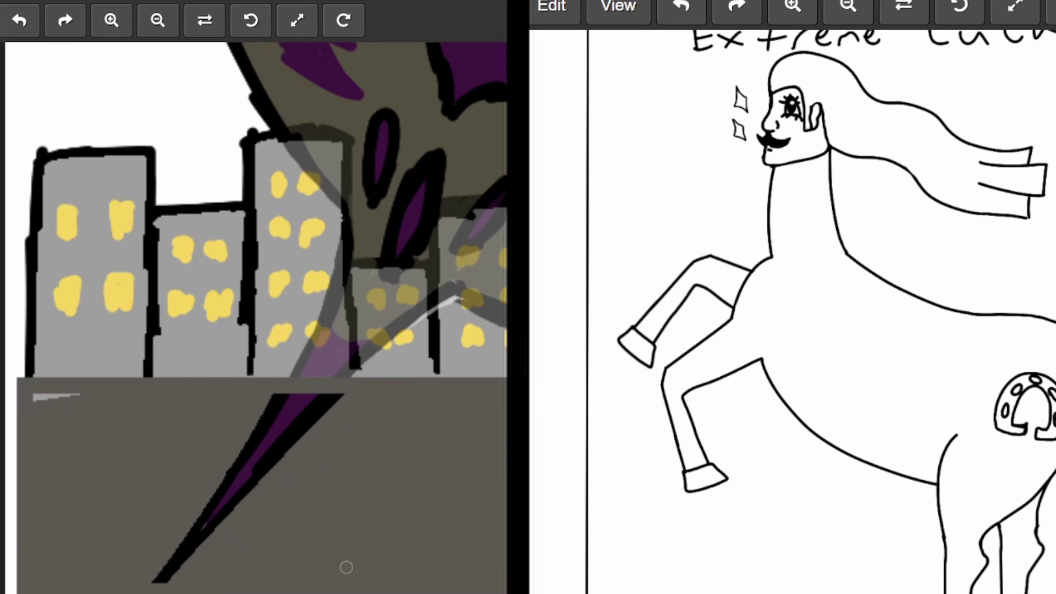
click(789, 352)
mouse_move(33, 392)
mouse_down()
mouse_move(46, 401)
mouse_move(30, 401)
mouse_up()
key(ctrl+z)
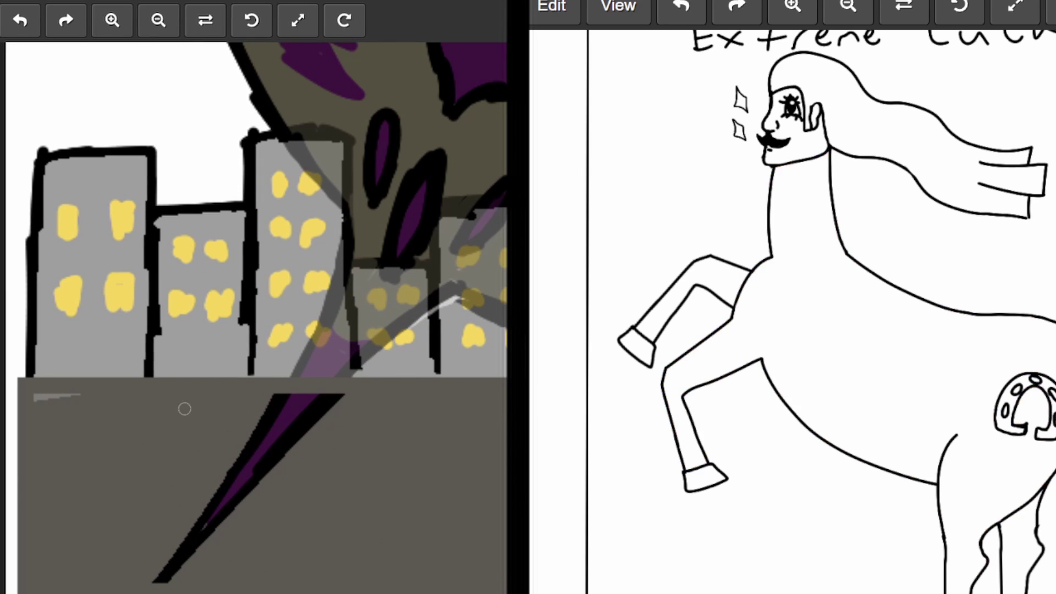
mouse_move(31, 401)
mouse_down()
mouse_move(70, 398)
mouse_move(29, 395)
mouse_up()
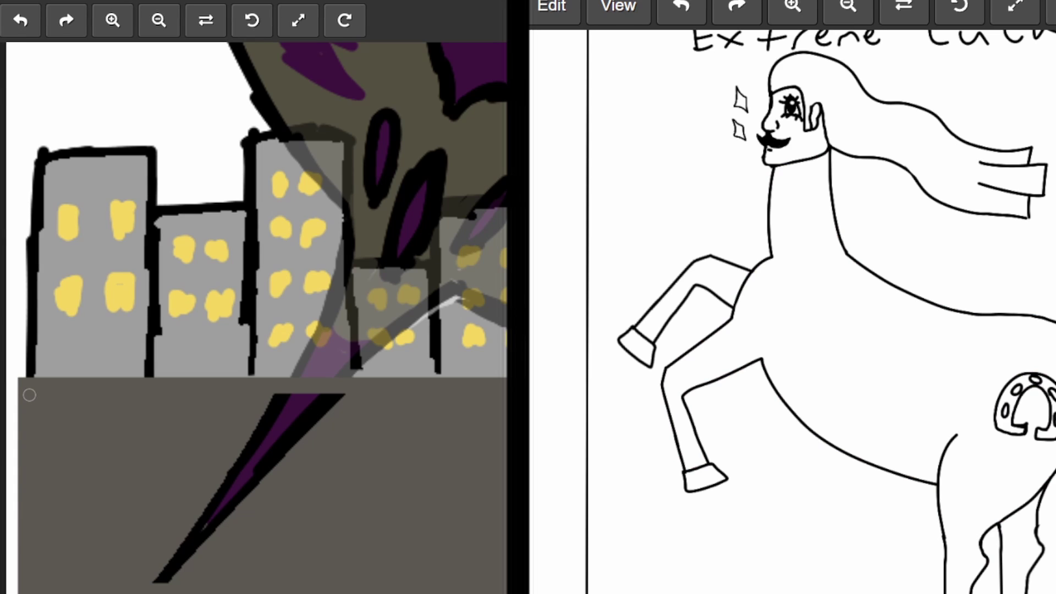
mouse_move(173, 573)
mouse_down()
mouse_move(155, 575)
mouse_move(292, 424)
mouse_move(275, 402)
mouse_move(228, 514)
mouse_move(275, 465)
mouse_move(163, 571)
mouse_move(288, 418)
mouse_up()
Step: Fill the horse's body, second hind leg and upper raised foreleg with golden brown
click(927, 409)
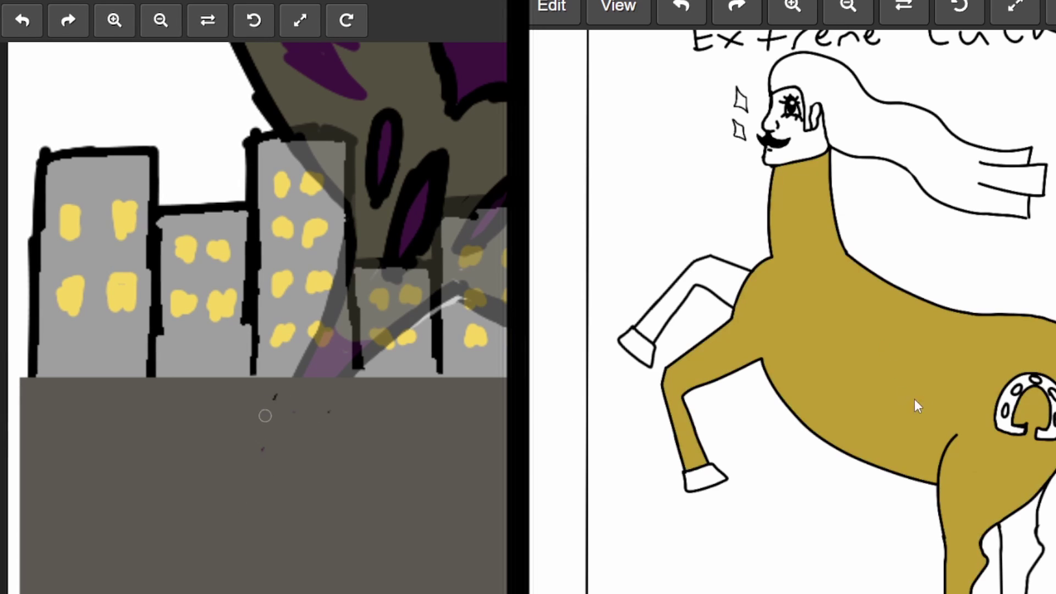
click(1027, 550)
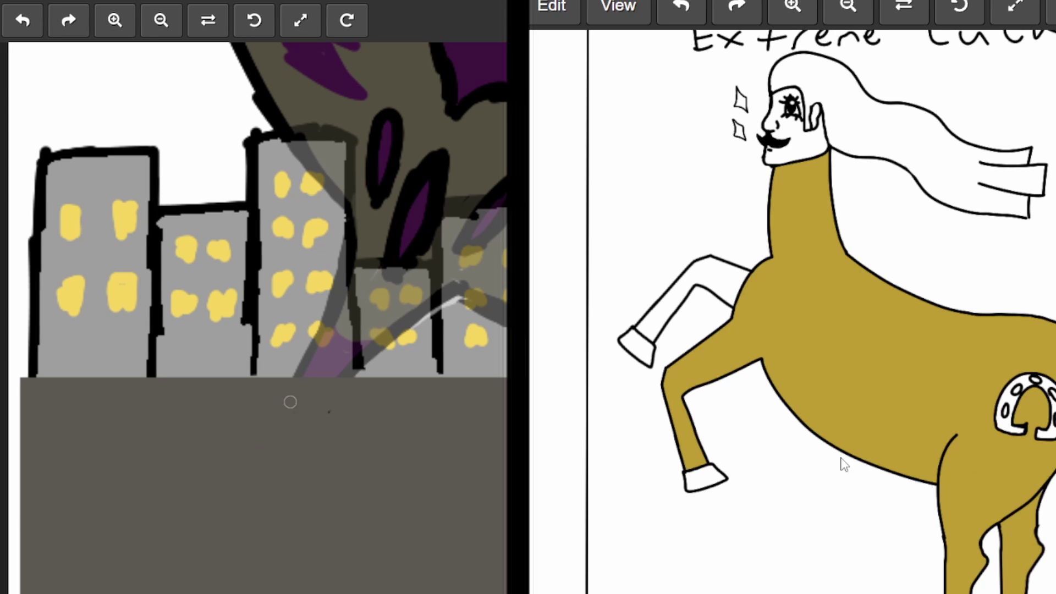
click(718, 281)
Step: Trace the skyline's uneven lower edge with a dark gray line, and fill the horse's four hooves with dark brown
mouse_move(497, 380)
mouse_down()
mouse_move(49, 431)
mouse_move(8, 422)
mouse_up()
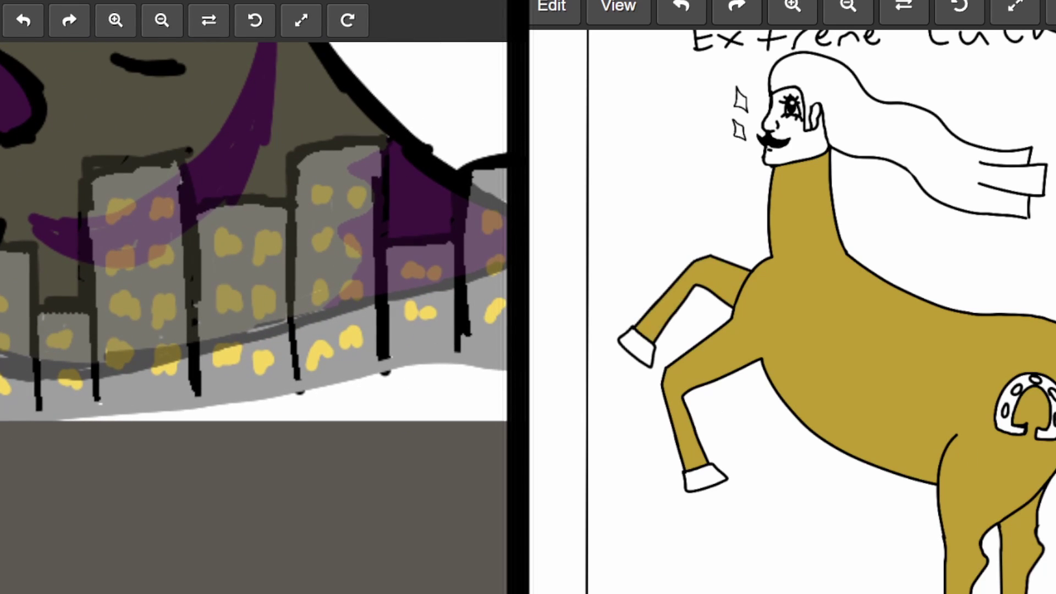
mouse_move(503, 357)
mouse_down()
mouse_move(393, 357)
mouse_move(283, 400)
mouse_move(165, 409)
mouse_up()
click(636, 347)
click(705, 478)
drag(96, 409, 1, 424)
scroll(814, 312, down, 5)
click(935, 587)
click(994, 576)
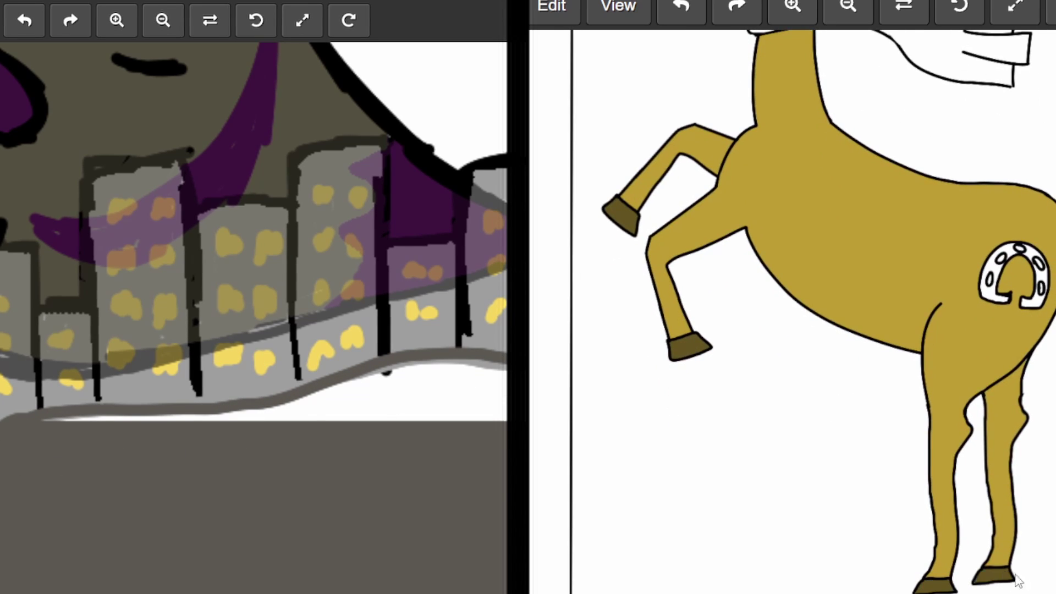
Step: Fill the white gap between the skyline and the ground with dark gray and paint over the leftover light specks
click(408, 395)
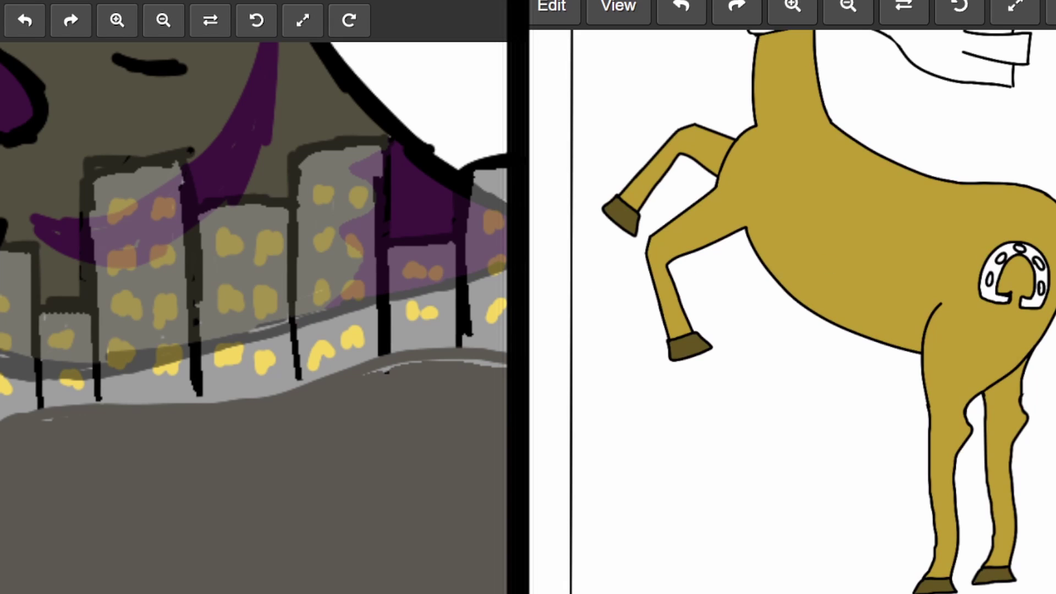
drag(48, 418, 73, 417)
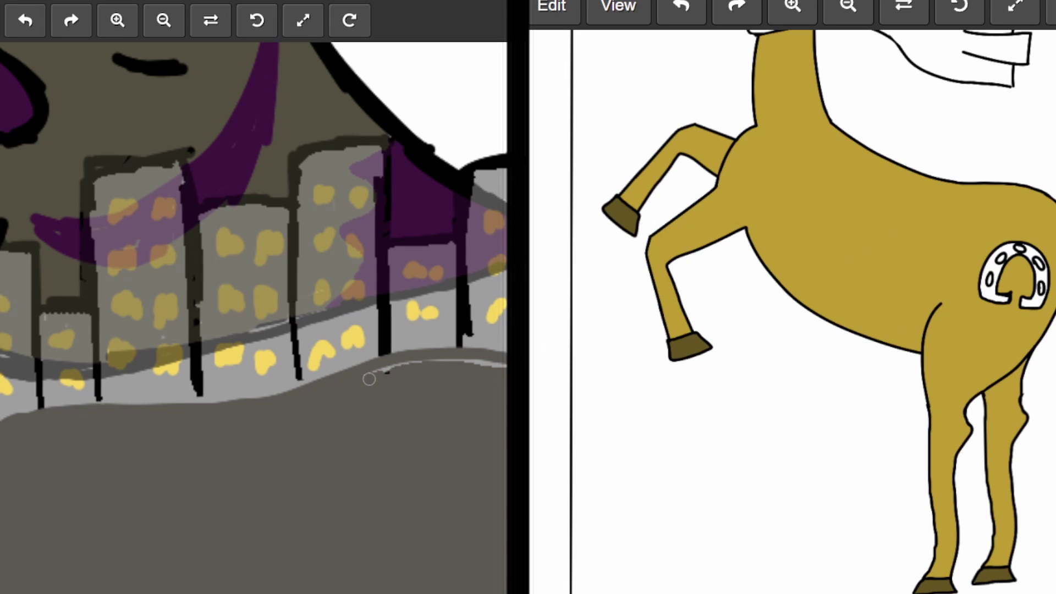
mouse_move(368, 378)
mouse_down()
mouse_move(445, 365)
mouse_move(531, 376)
mouse_up()
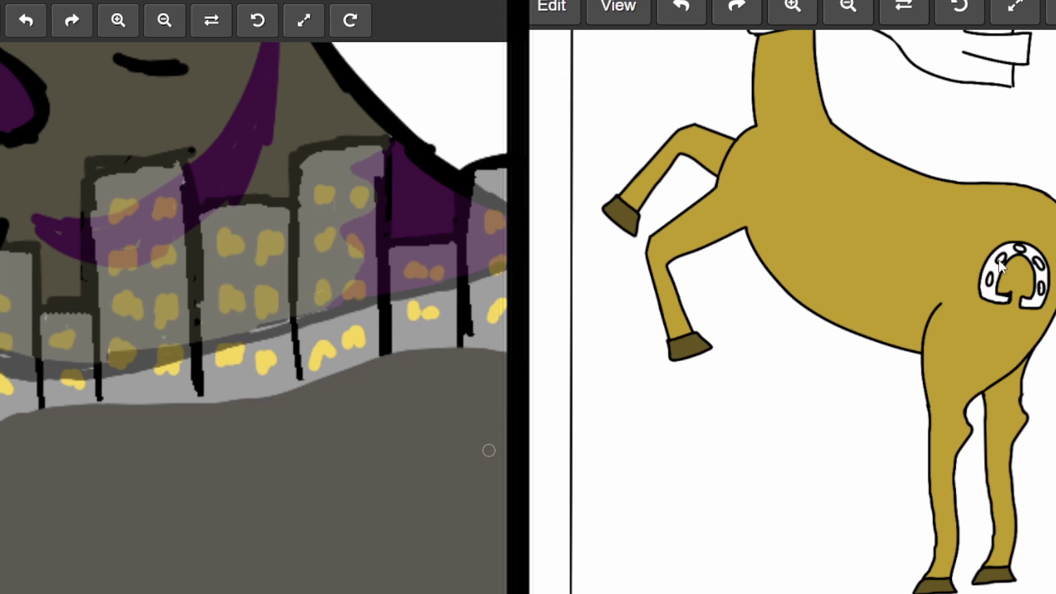
Step: Fill the nail holes of the horseshoe mark with golden brown
click(991, 281)
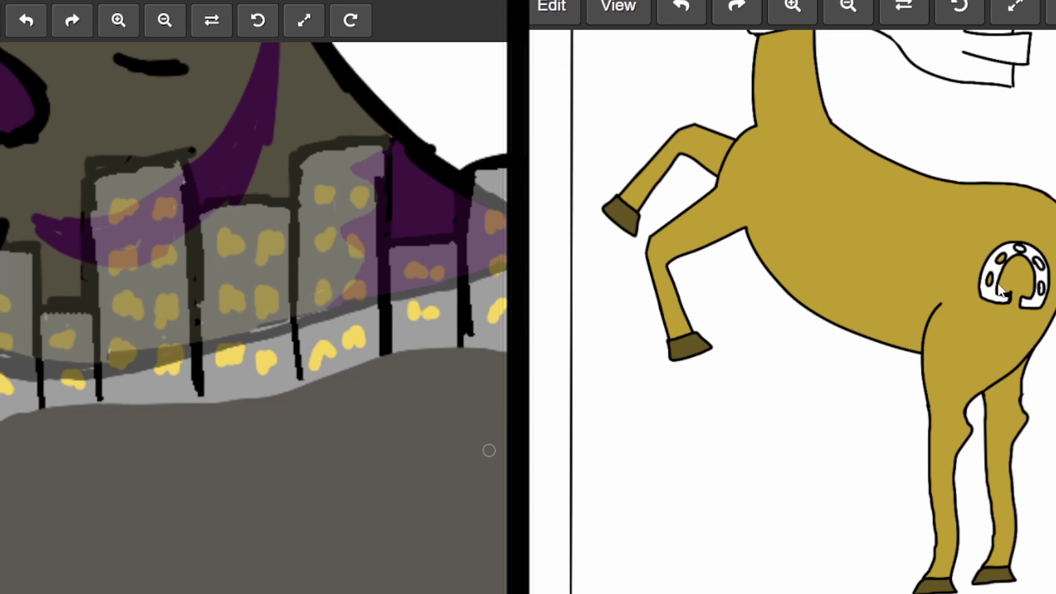
click(1020, 248)
scroll(489, 451, down, 3)
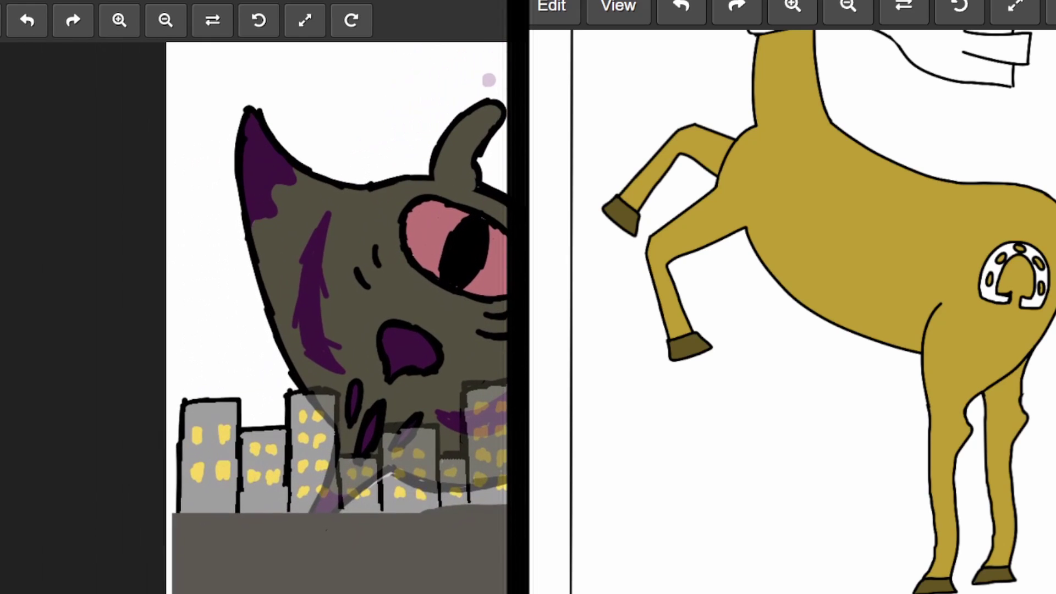
scroll(274, 572, up, 4)
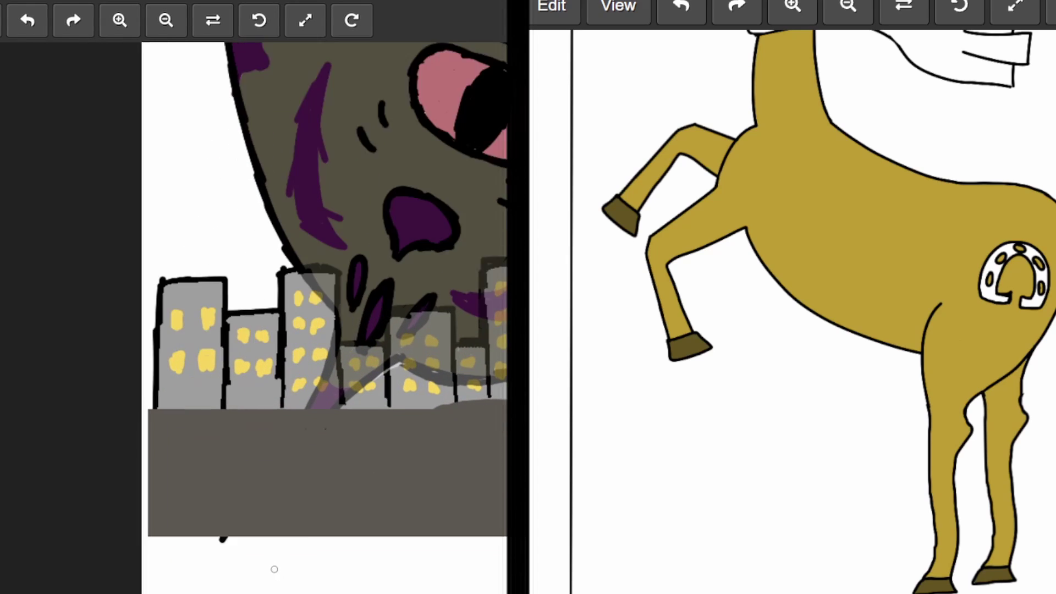
Step: Fill both halves of the horseshoe mark with yellow-green and the horse's flowing hair with light yellow
scroll(257, 569, down, 4)
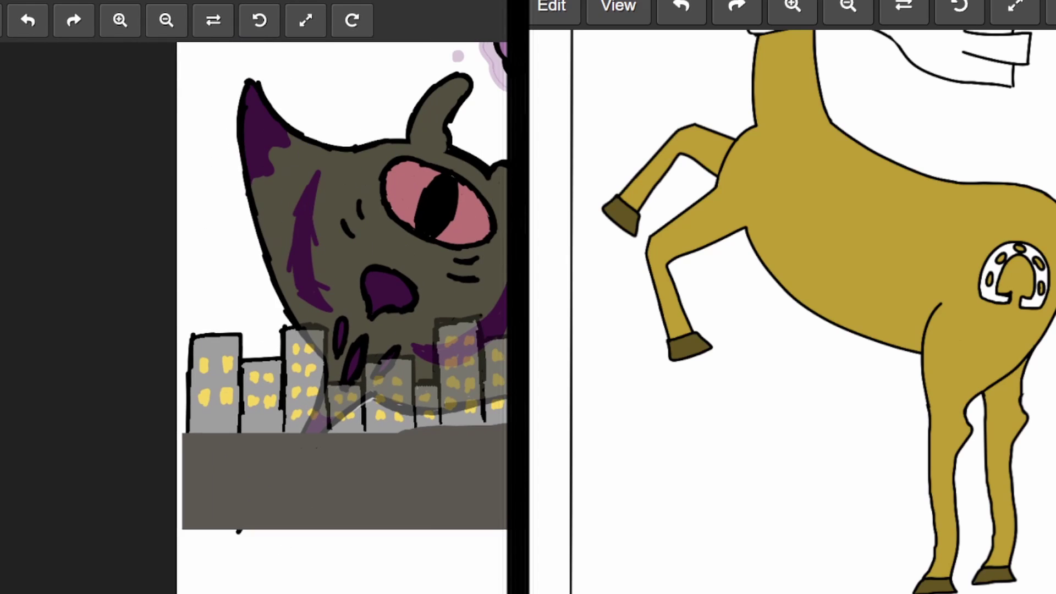
click(995, 283)
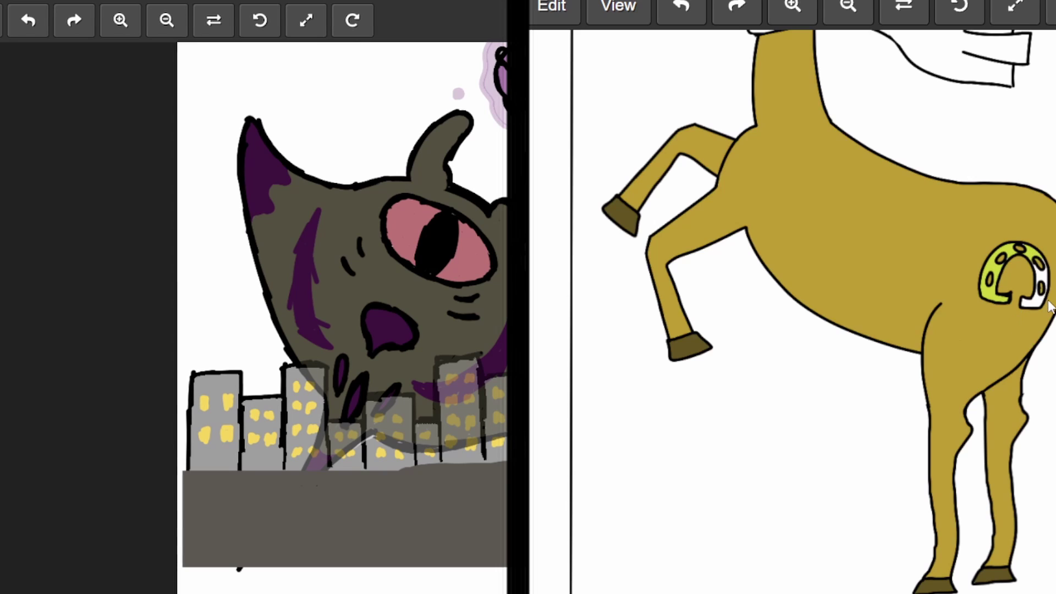
click(1038, 275)
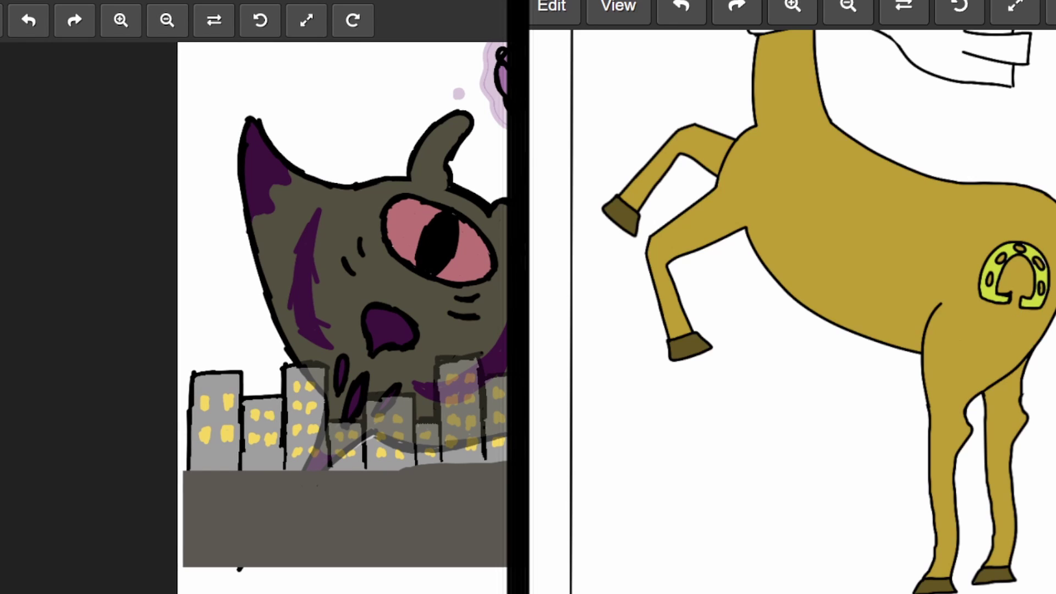
scroll(1051, 365, up, 3)
click(958, 193)
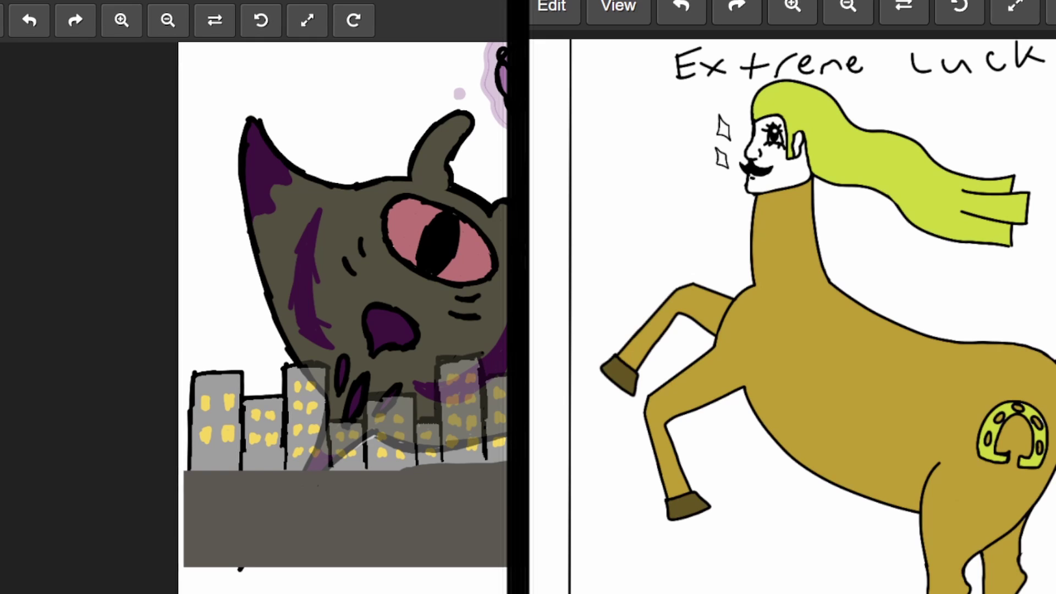
click(940, 206)
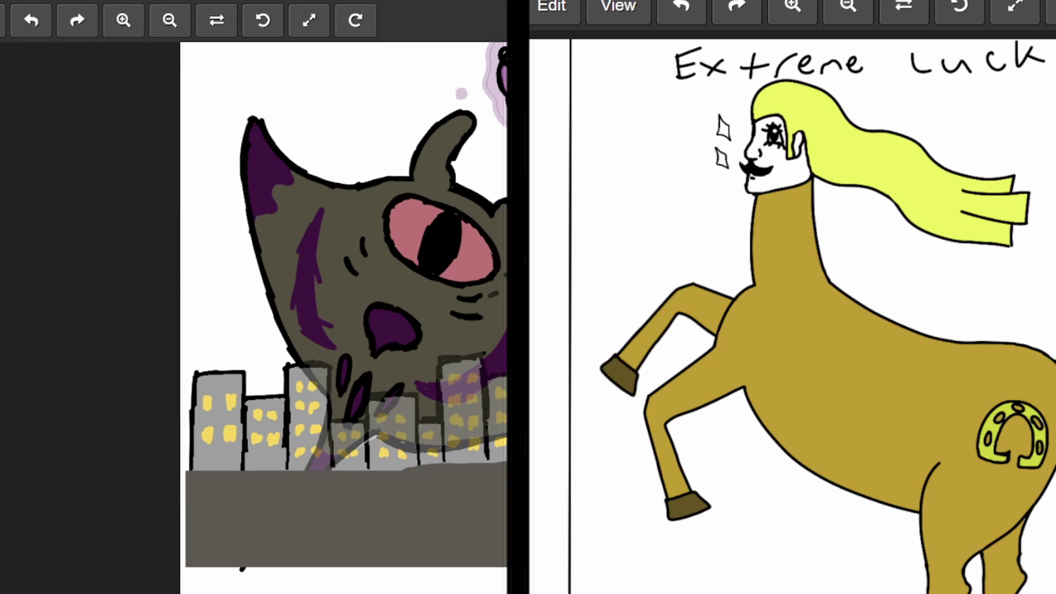
Step: Fill the horse's human face with pale cream
drag(443, 310, 439, 312)
click(429, 290)
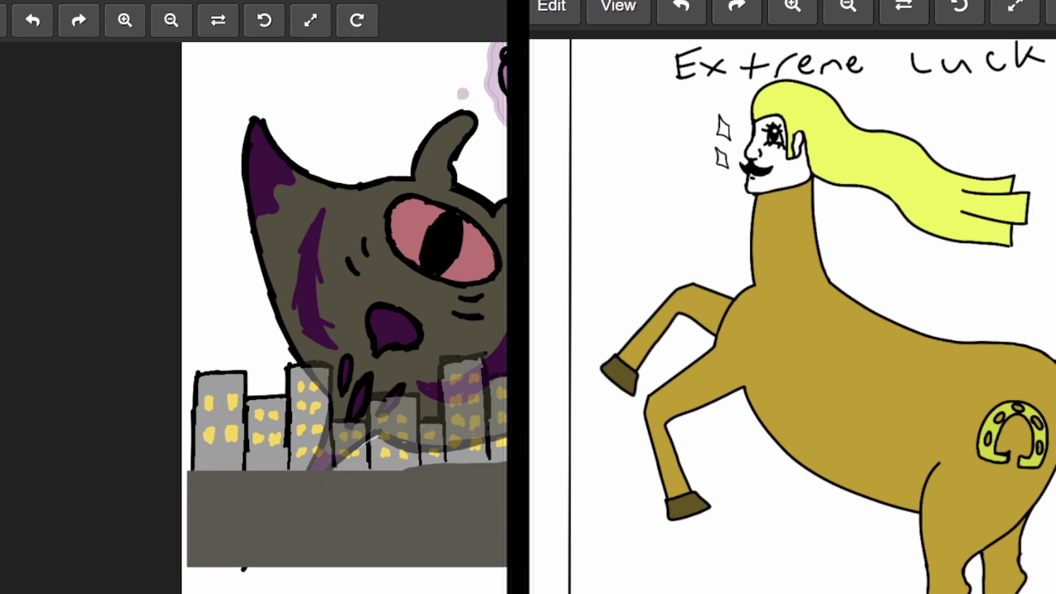
click(775, 175)
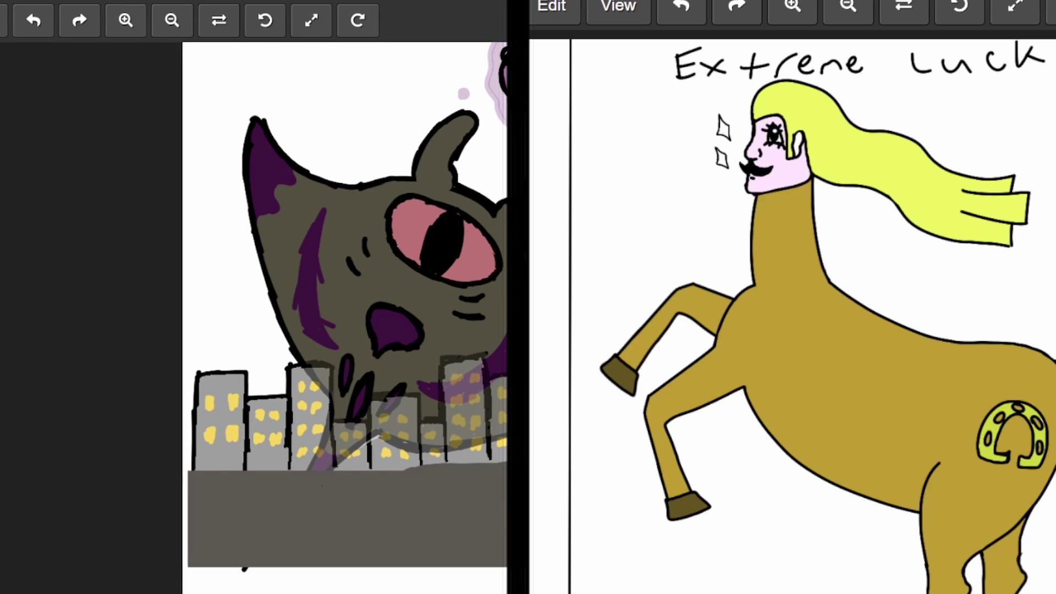
click(795, 176)
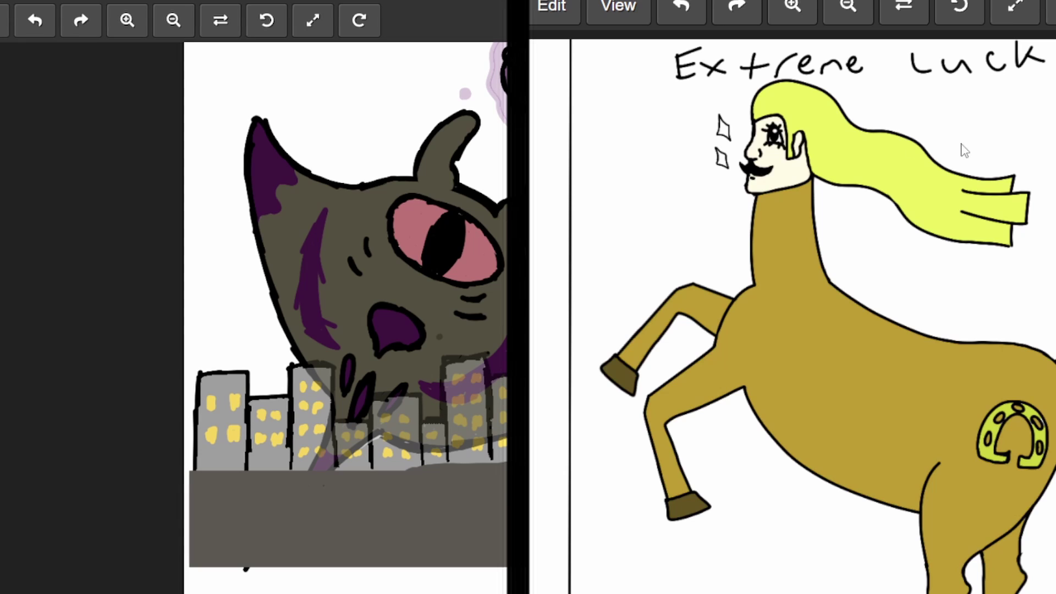
Step: Fill the two sparkles beside the horse's face with light yellow, and draw a short black mark above the creature's pointed purple tip
drag(328, 92, 339, 144)
drag(725, 131, 723, 132)
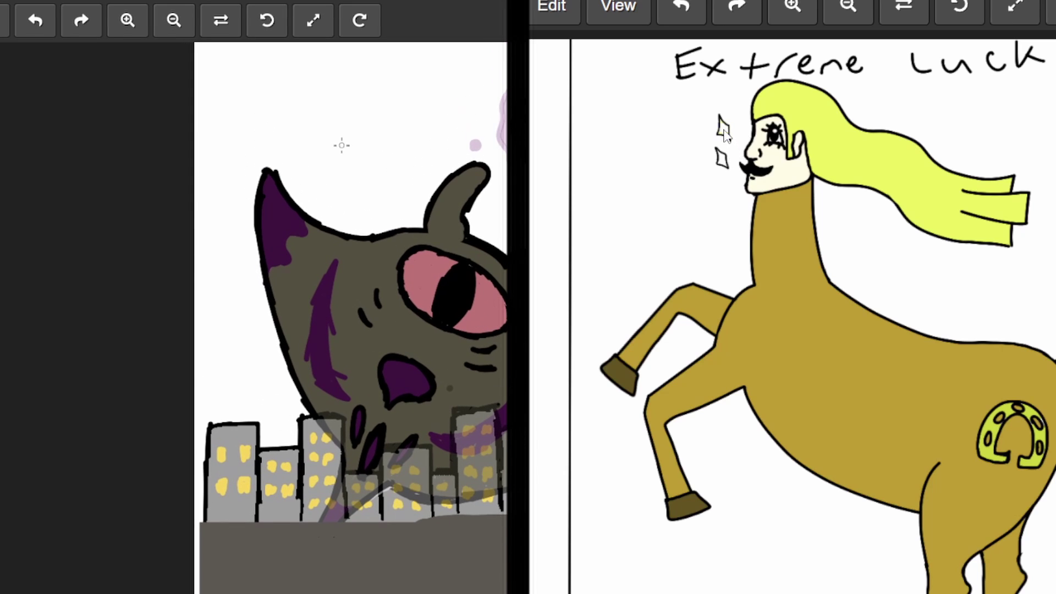
drag(316, 150, 337, 164)
drag(723, 159, 720, 156)
drag(317, 151, 334, 159)
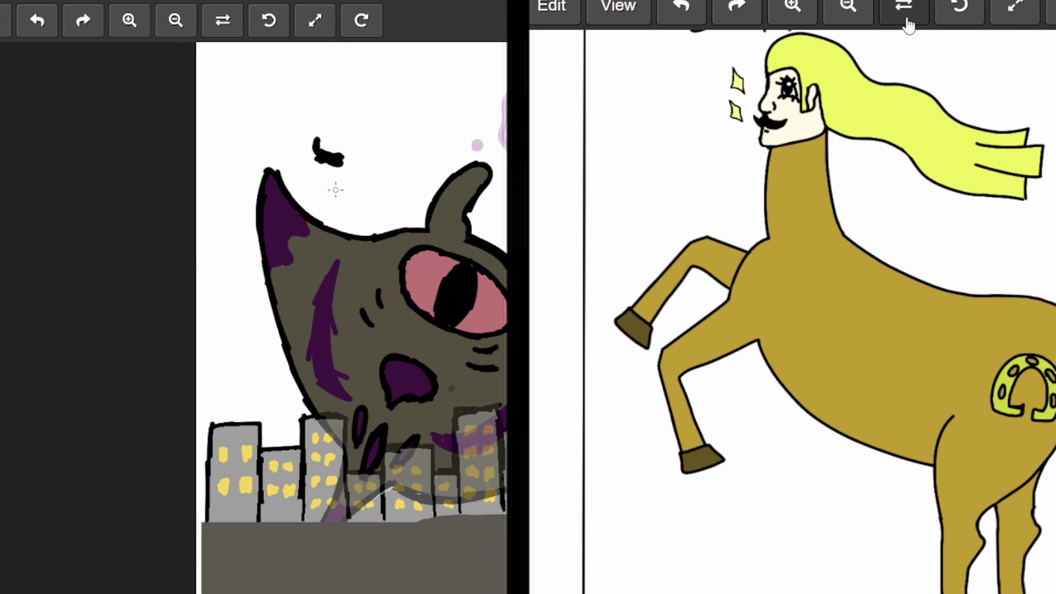
Step: Try drawing short light yellow strokes in the blank area below the word "Luck", and undo them
click(849, 12)
scroll(261, 243, down, 2)
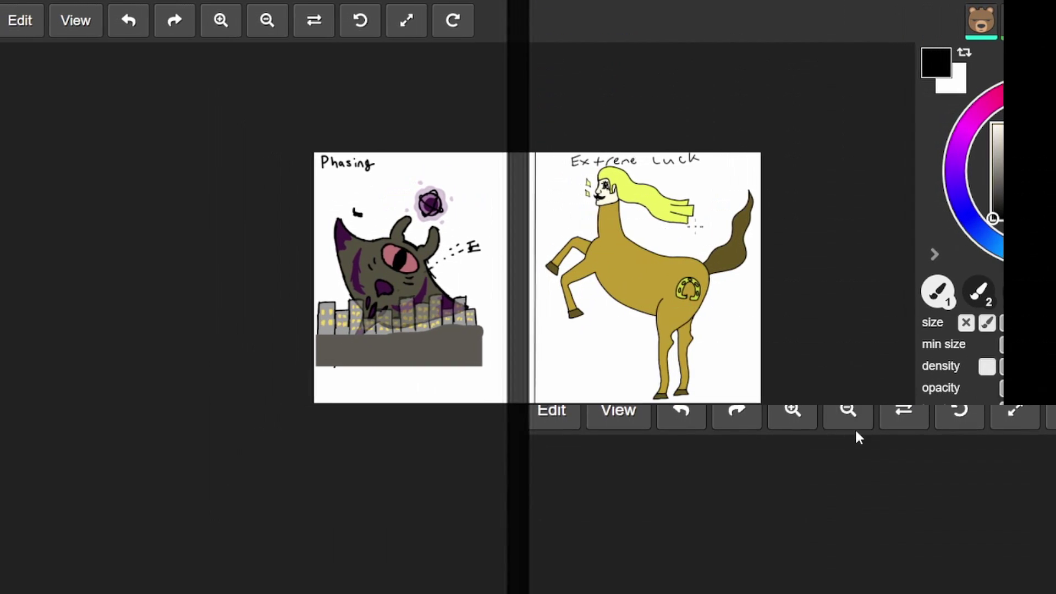
scroll(752, 234, up, 4)
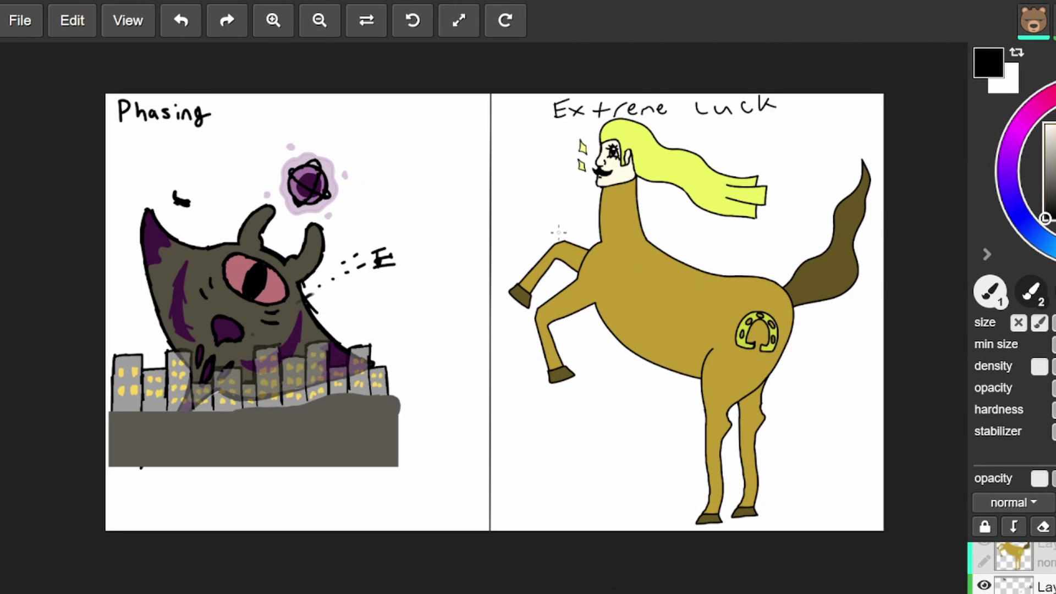
scroll(563, 232, up, 1)
scroll(532, 236, up, 1)
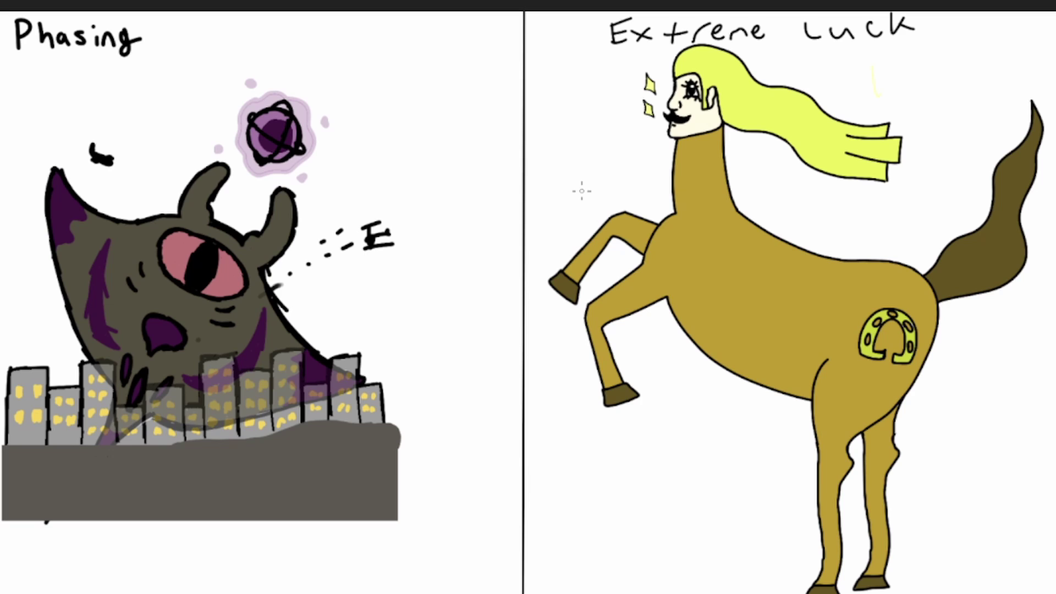
mouse_move(878, 60)
mouse_down()
mouse_move(878, 91)
mouse_move(895, 75)
mouse_up()
key(ctrl+z)
key(ctrl+z)
key(ctrl+z)
drag(875, 59, 876, 93)
mouse_move(888, 54)
mouse_down()
mouse_move(888, 98)
mouse_move(888, 78)
mouse_up()
key(ctrl+z)
key(ctrl+z)
key(ctrl+z)
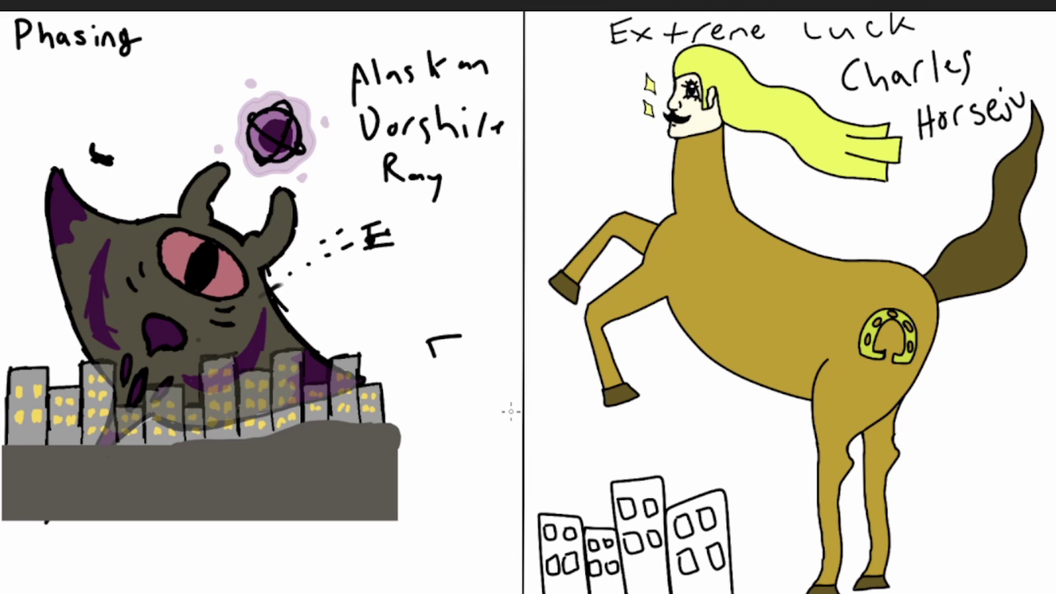
key(ctrl+z)
key(ctrl+z)
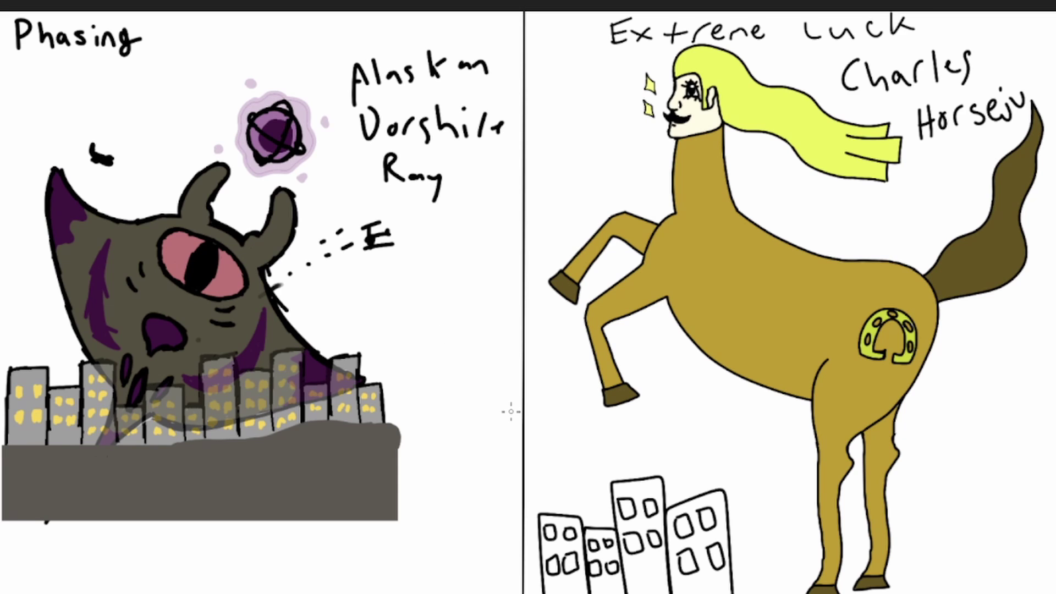